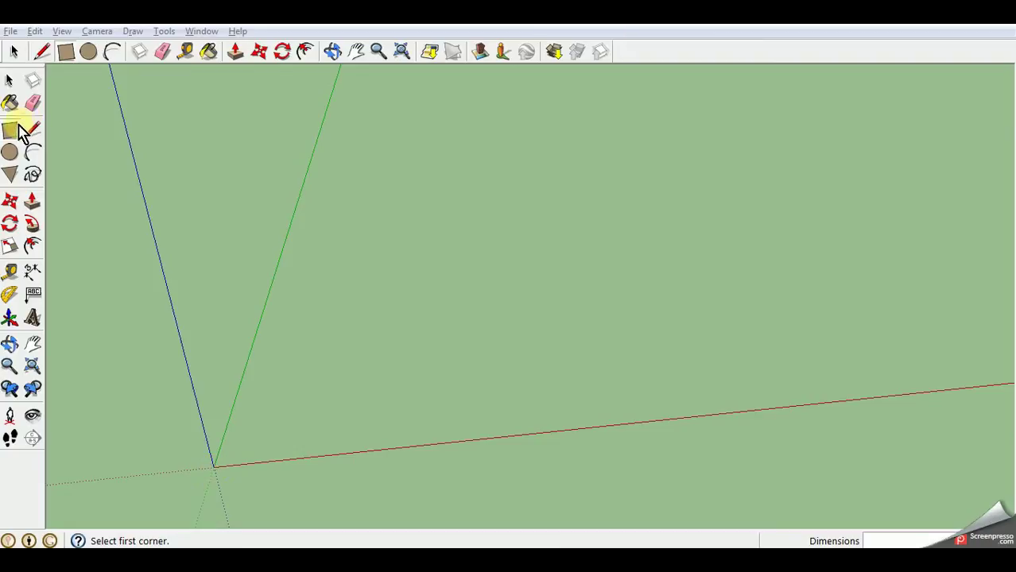
{"action": "left_click", "coordinate": [215, 466]}
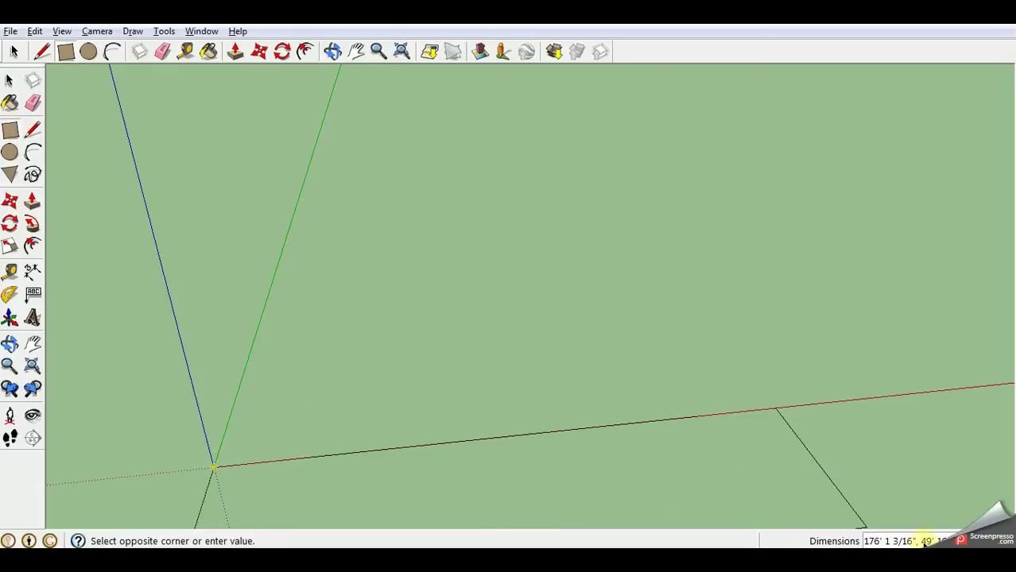
{"action": "type", "text": "60m,50"}
{"action": "key", "text": "Return"}
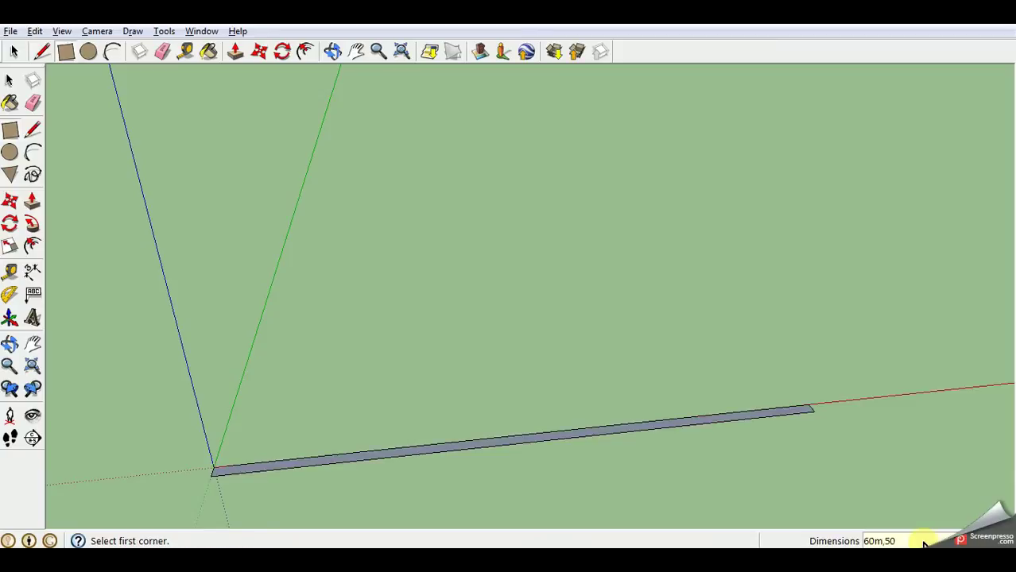
{"action": "key", "text": "ctrl+z"}
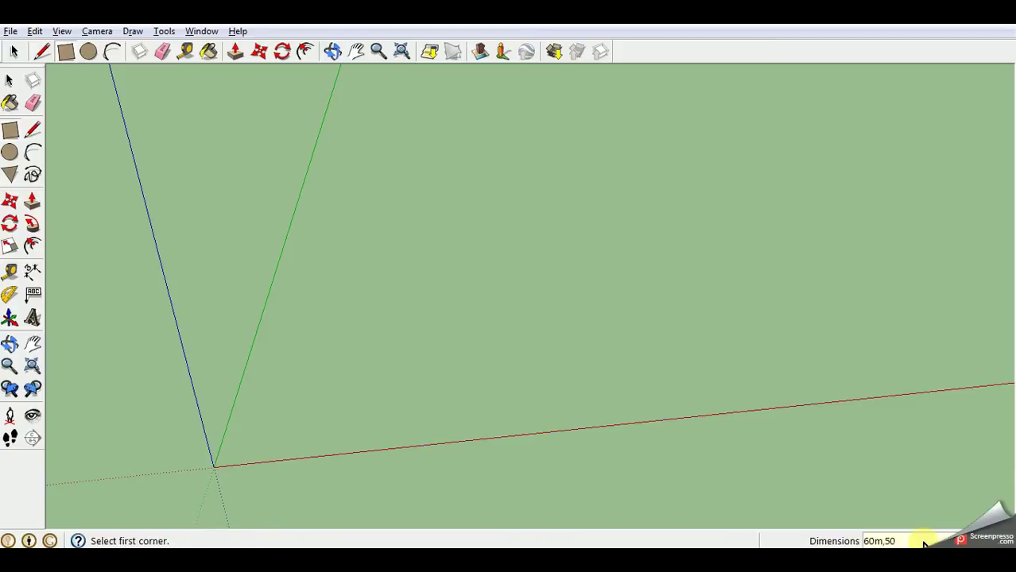
- Draw a 60 m by 50 m rectangle on the ground plane, starting at the origin
{"action": "left_click", "coordinate": [214, 467]}
{"action": "type", "text": "60"}
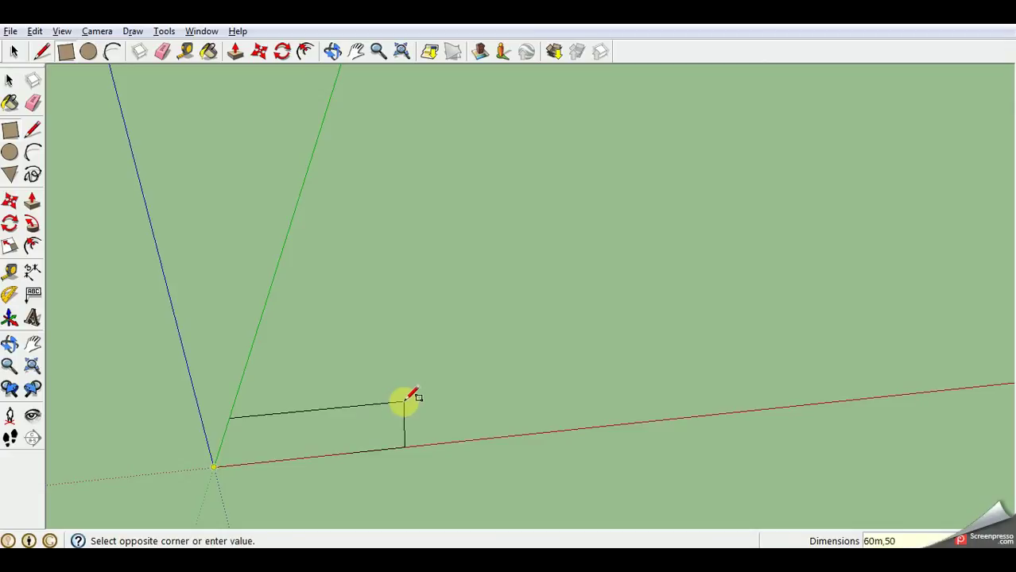
{"action": "key", "text": "Return"}
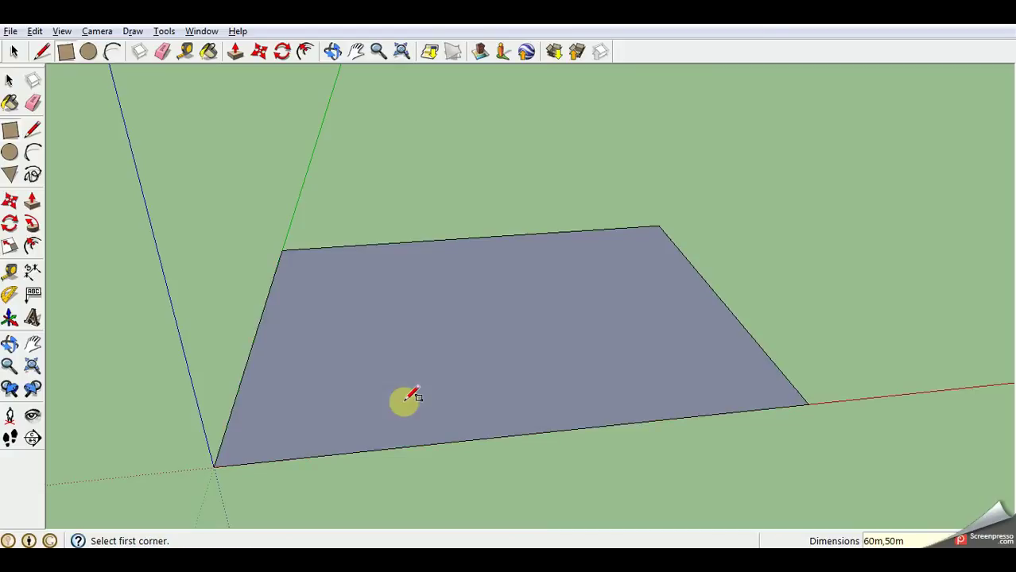
- Push/Pull the rectangle upward into a thin slab about 1' 9" thick
{"action": "scroll", "coordinate": [291, 326], "scroll_direction": "up", "scroll_amount": 2}
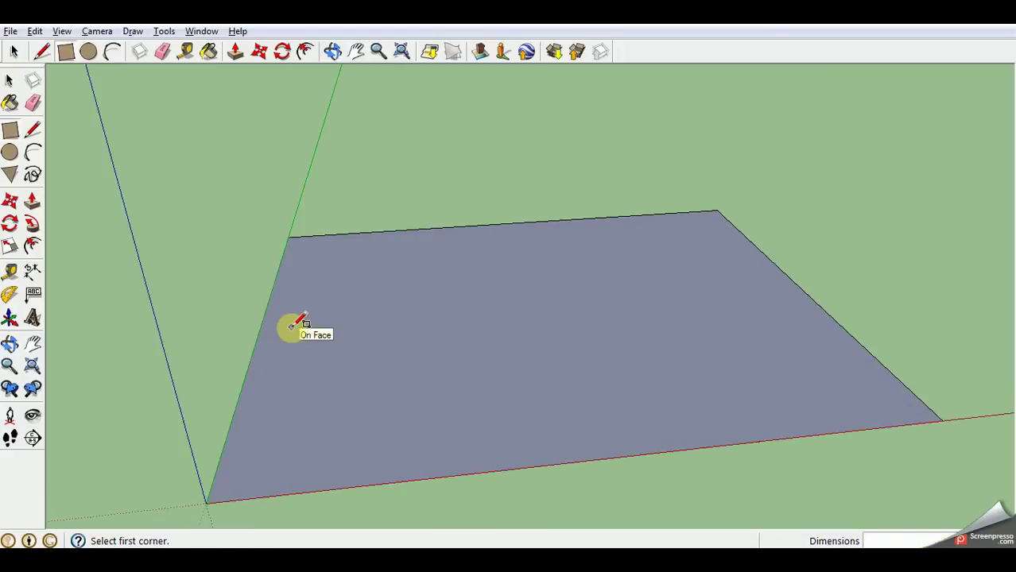
{"action": "left_click", "coordinate": [38, 202]}
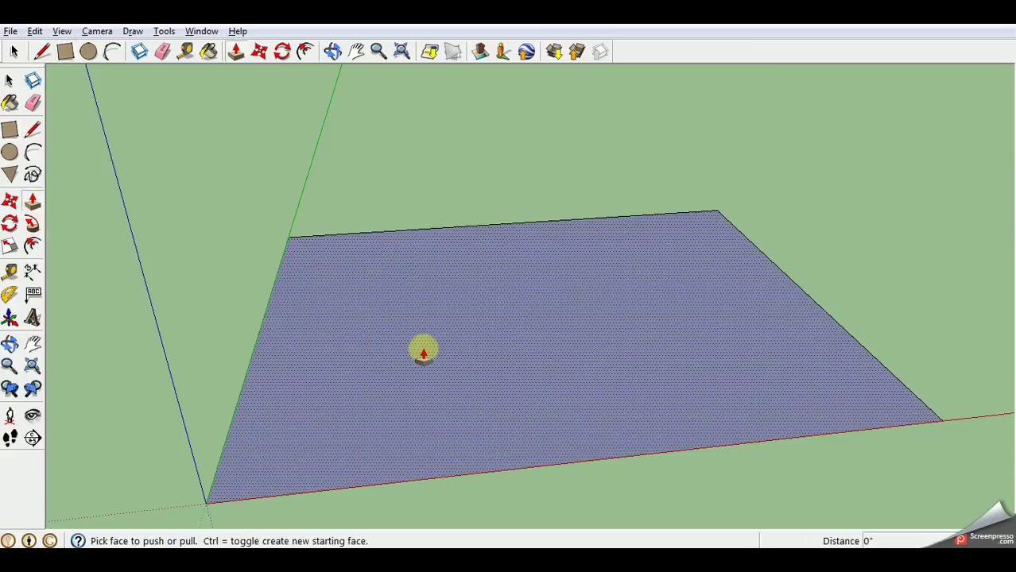
{"action": "left_click_drag", "start_coordinate": [424, 353], "coordinate": [423, 350]}
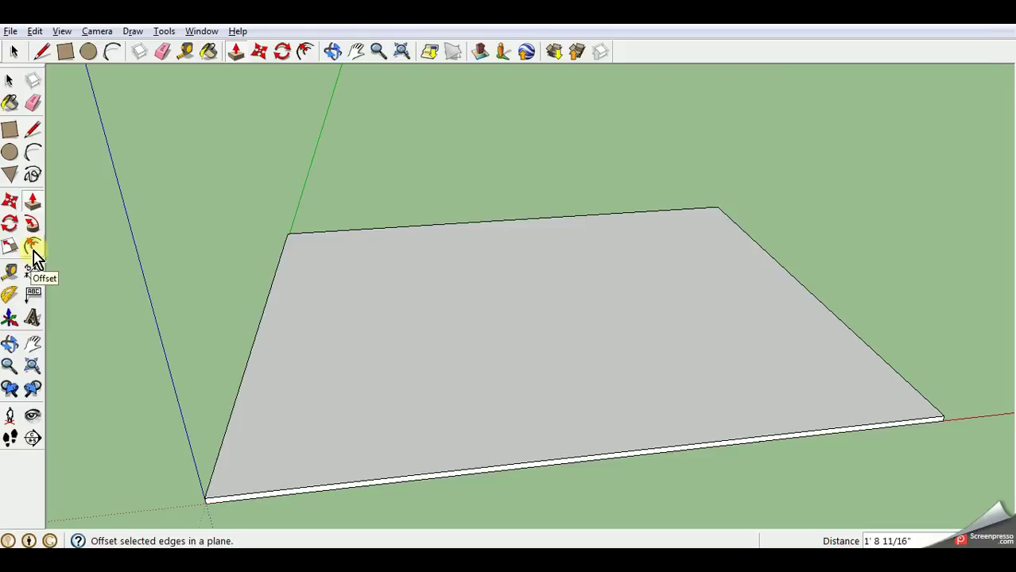
- Offset the outline of the slab's top face inward by about 3' 9" to form a border
{"action": "left_click", "coordinate": [33, 251]}
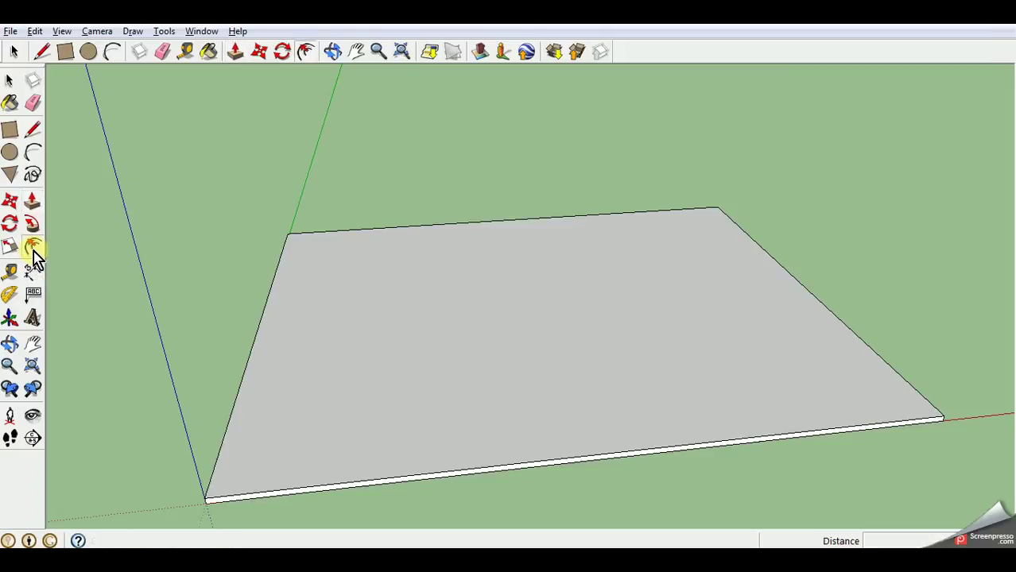
{"action": "left_click", "coordinate": [584, 461]}
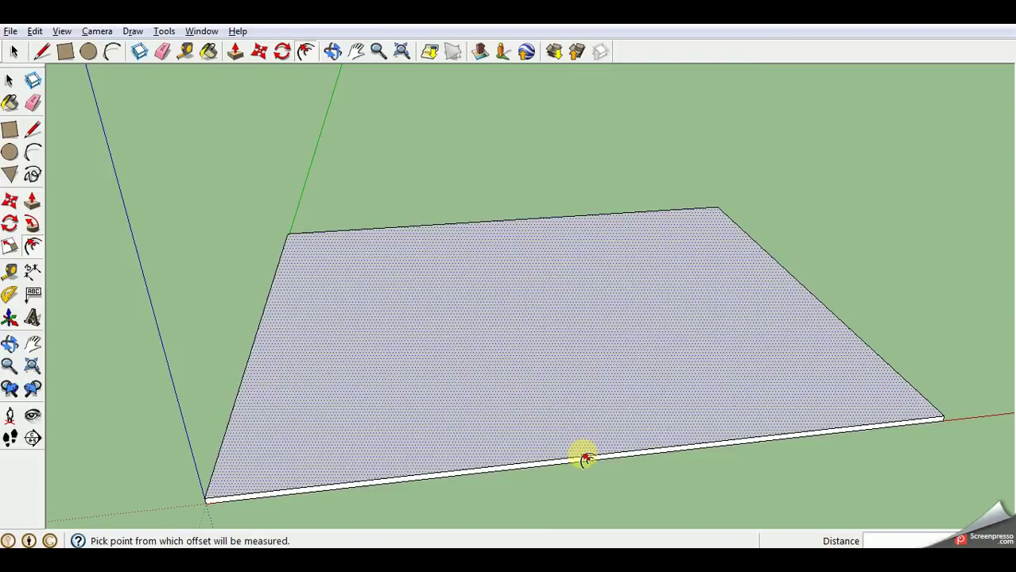
{"action": "left_click", "coordinate": [585, 460]}
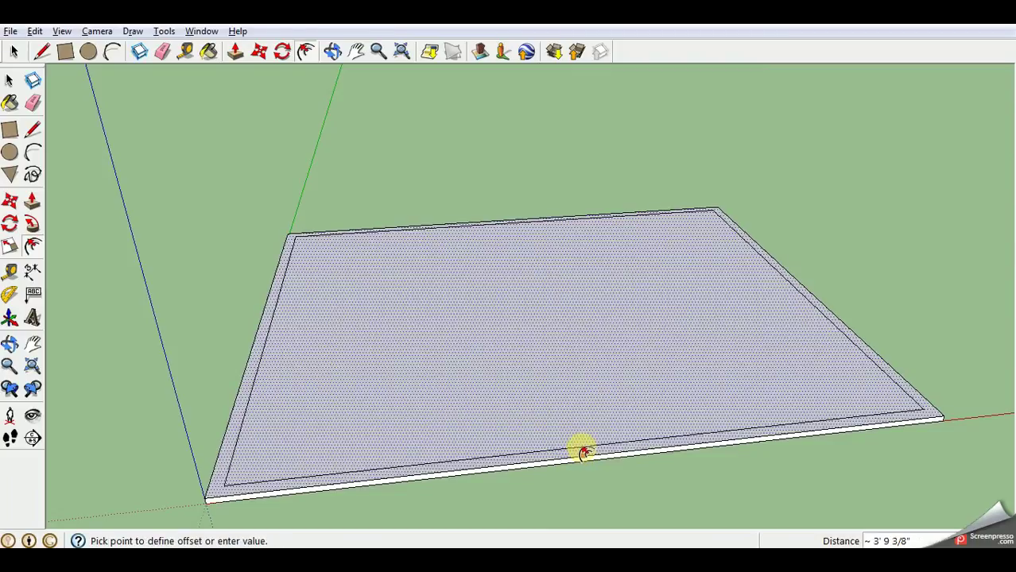
{"action": "left_click", "coordinate": [586, 453]}
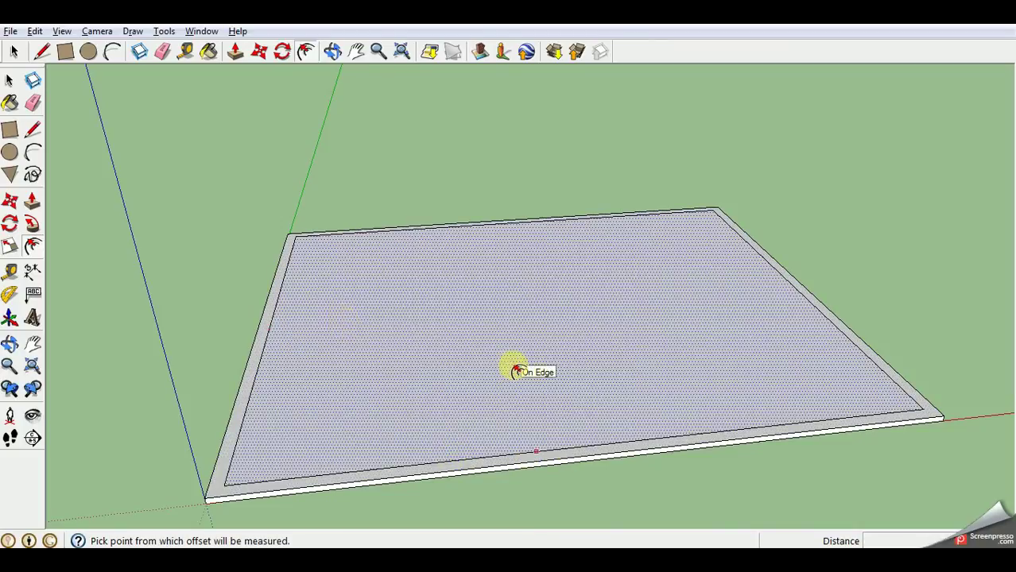
{"action": "scroll", "coordinate": [447, 318], "scroll_direction": "up", "scroll_amount": 2}
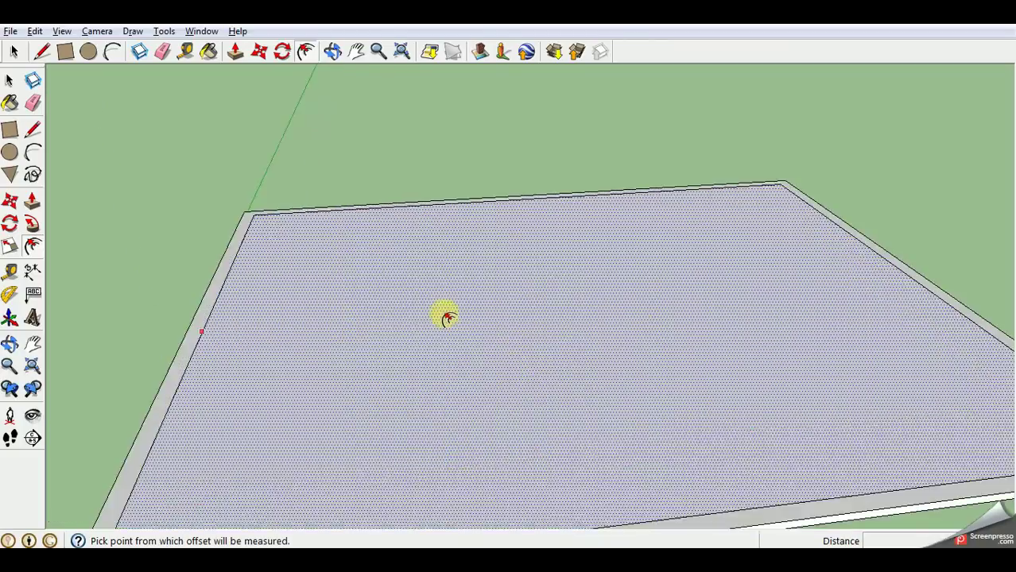
{"action": "scroll", "coordinate": [443, 322], "scroll_direction": "down", "scroll_amount": 2}
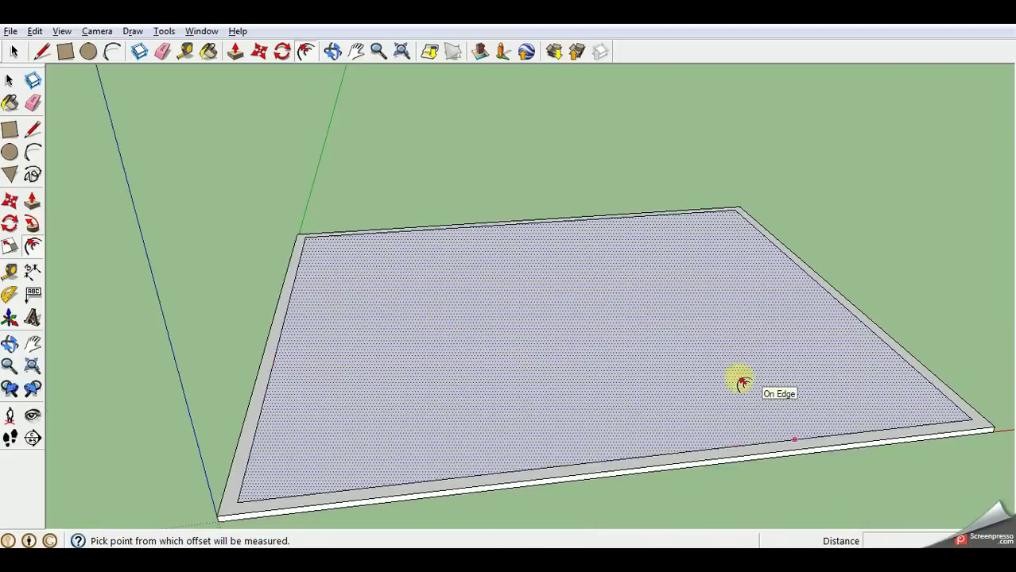
{"action": "key", "text": "Escape"}
- Draw a dividing line about 156' 6" long across the inner face, from its back edge to its front edge
{"action": "left_click", "coordinate": [33, 131]}
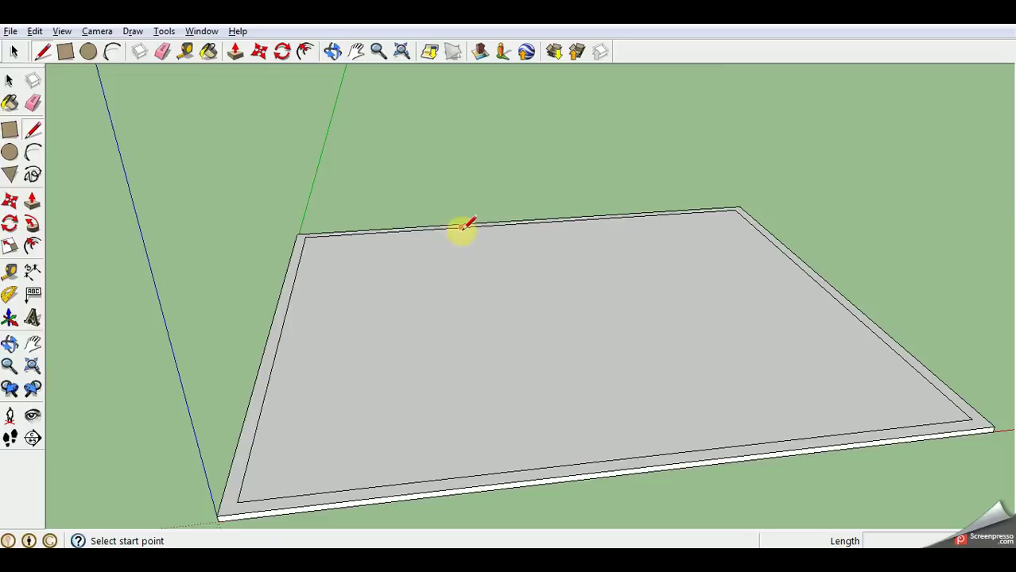
{"action": "scroll", "coordinate": [472, 230], "scroll_direction": "up", "scroll_amount": 2}
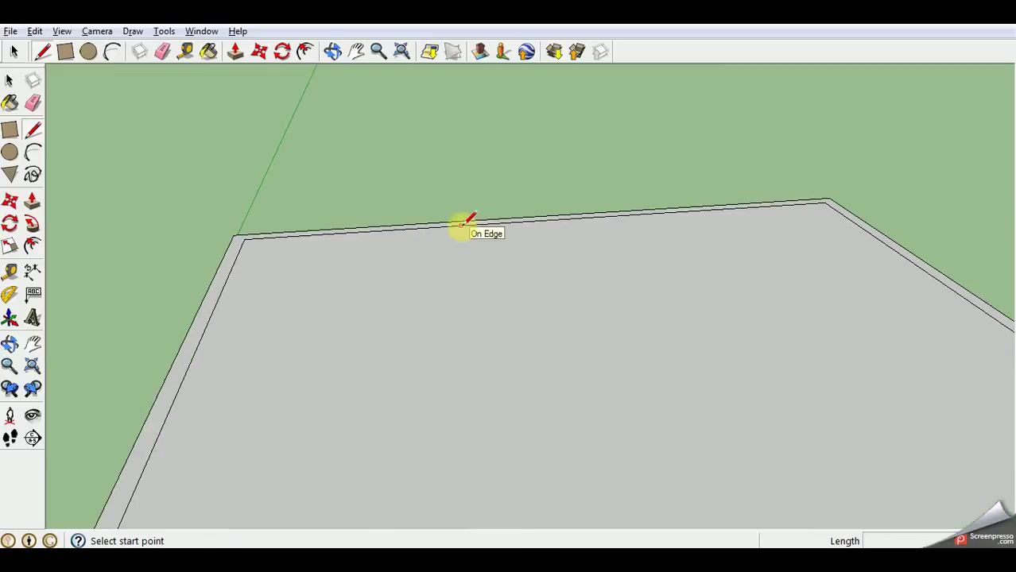
{"action": "left_click", "coordinate": [465, 227]}
{"action": "scroll", "coordinate": [462, 318], "scroll_direction": "down", "scroll_amount": 1}
{"action": "scroll", "coordinate": [460, 346], "scroll_direction": "down", "scroll_amount": 3}
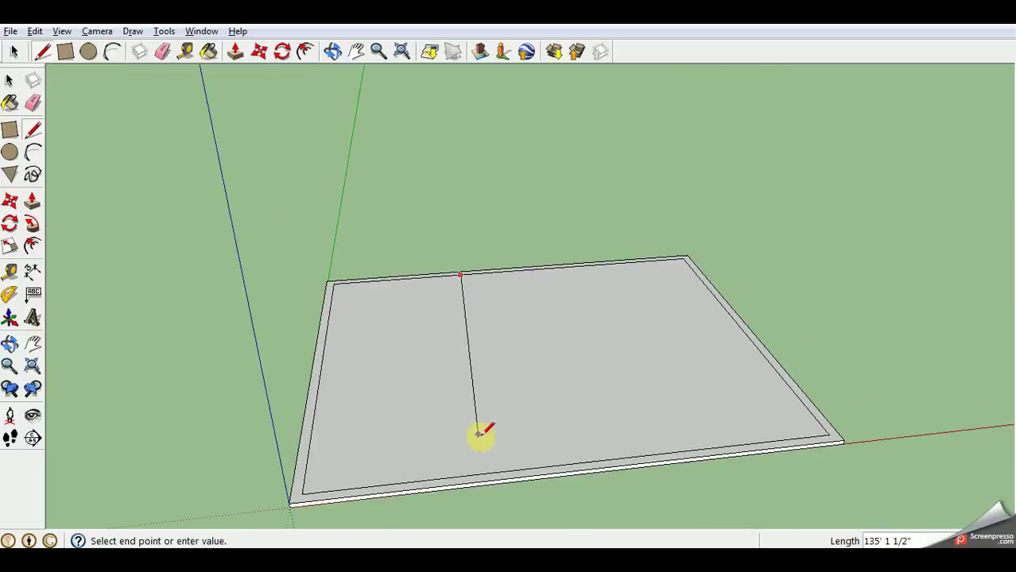
{"action": "left_click", "coordinate": [496, 470]}
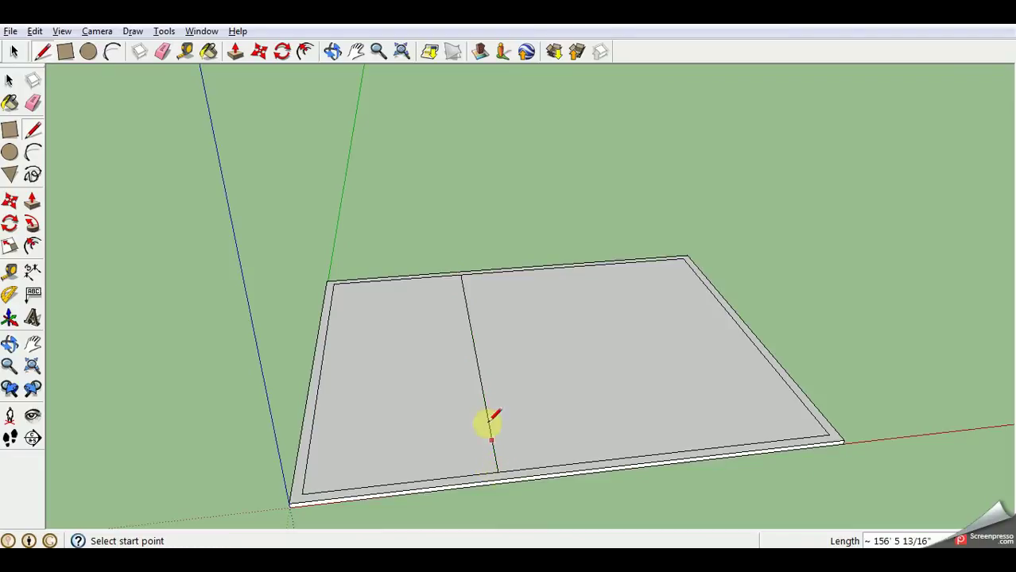
- Draw a .10 m segment along the inner outline's back edge, starting at the dividing line's end
{"action": "left_click", "coordinate": [462, 273]}
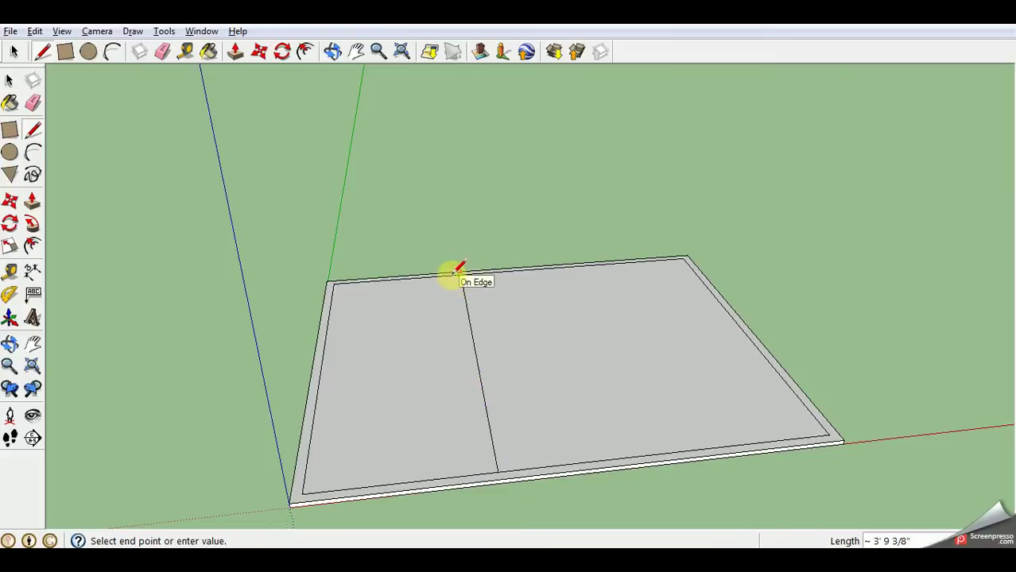
{"action": "scroll", "coordinate": [453, 272], "scroll_direction": "up", "scroll_amount": 2}
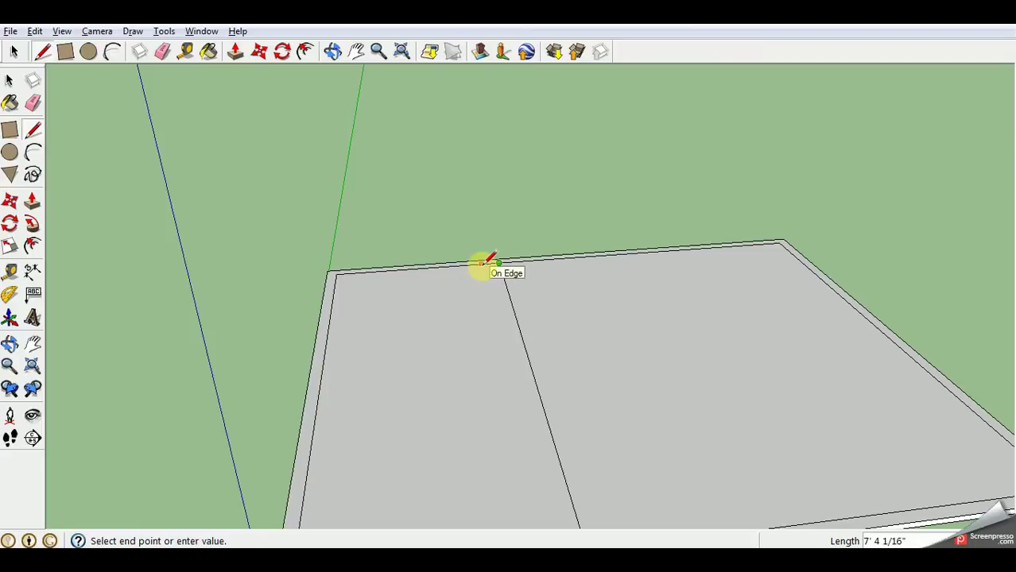
{"action": "type", "text": ".10m"}
{"action": "key", "text": "Return"}
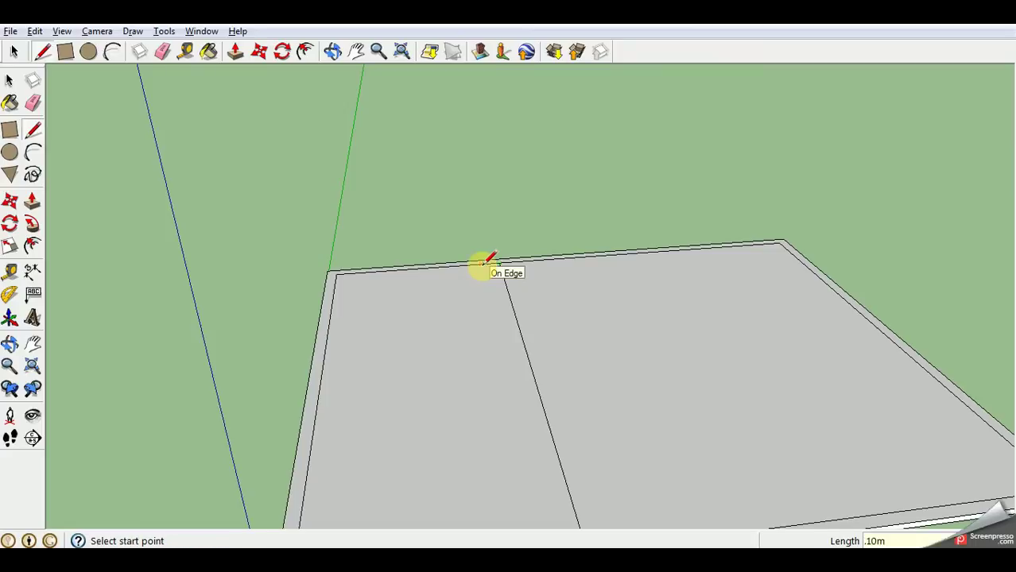
{"action": "left_click", "coordinate": [499, 262]}
{"action": "type", "text": ".10"}
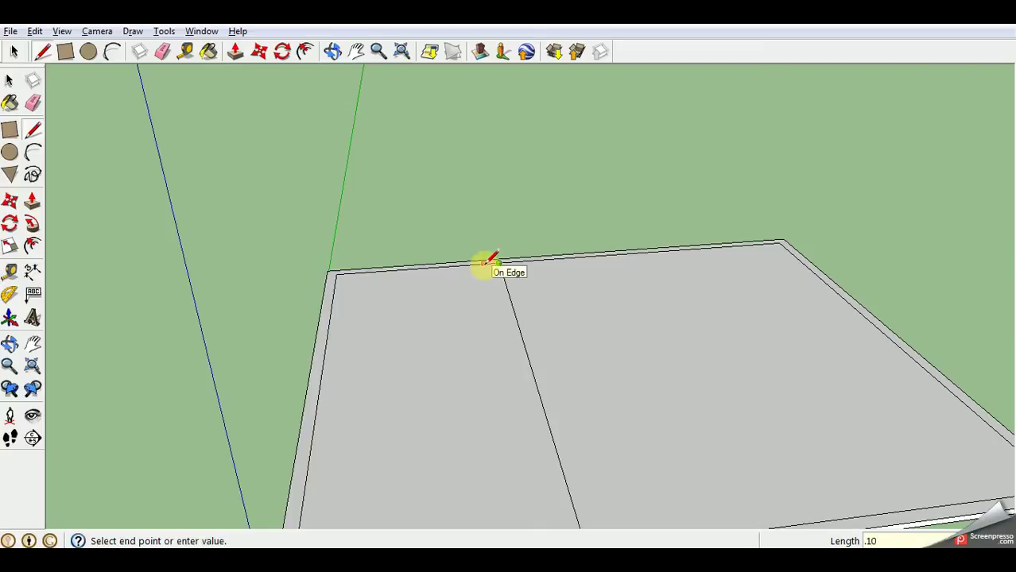
{"action": "type", "text": "m"}
{"action": "key", "text": "Return"}
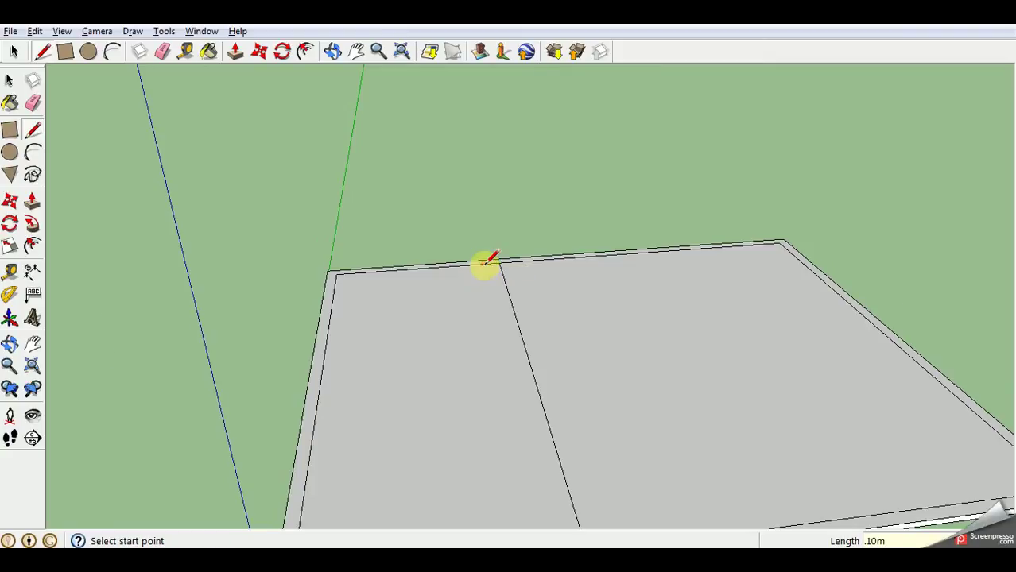
- Redraw the .10 m offset segment on the inner back edge from its junction with the dividing line
{"action": "scroll", "coordinate": [489, 262], "scroll_direction": "up", "scroll_amount": 3}
{"action": "left_click", "coordinate": [525, 253]}
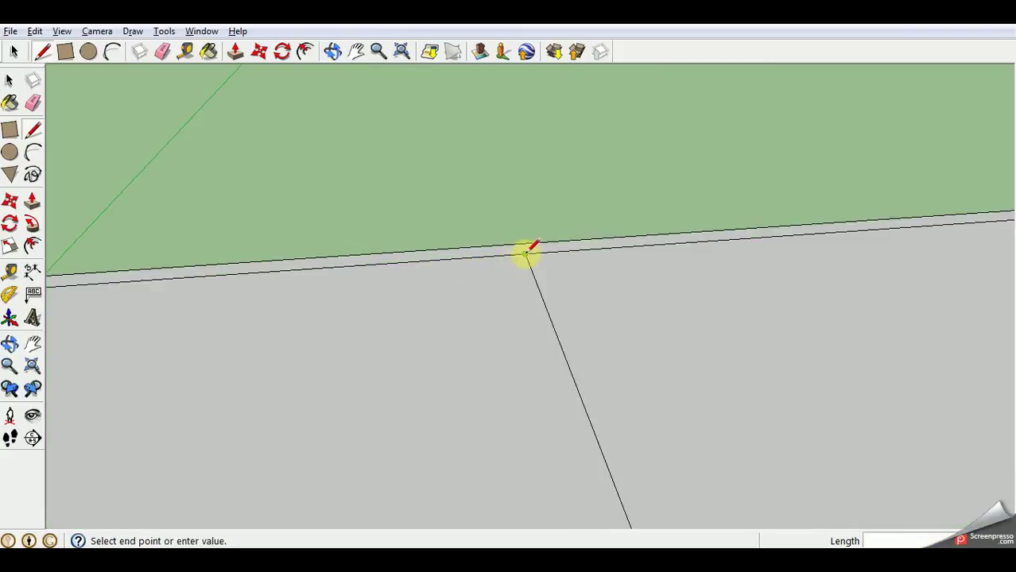
{"action": "type", "text": ".10m"}
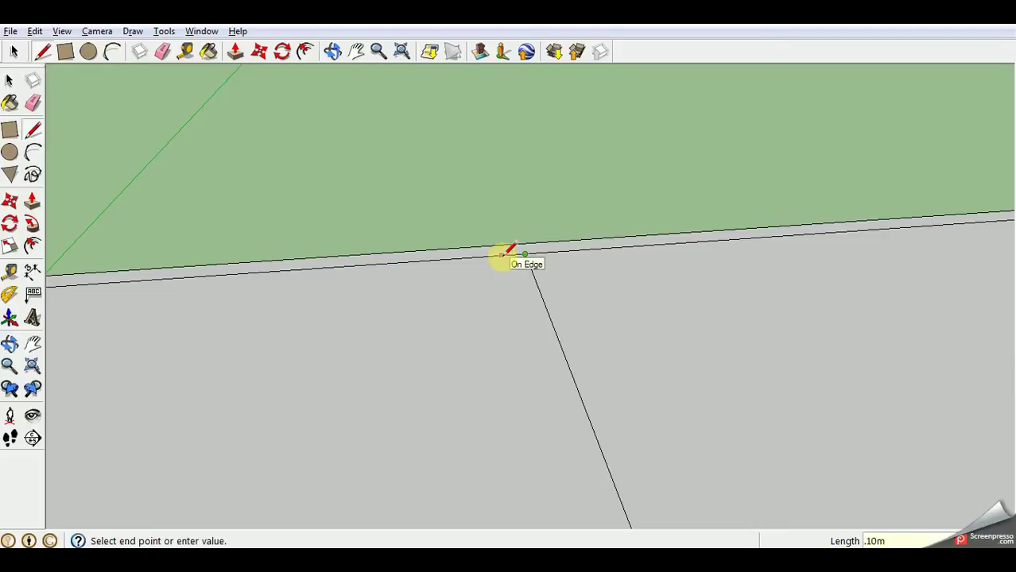
{"action": "key", "text": "Return"}
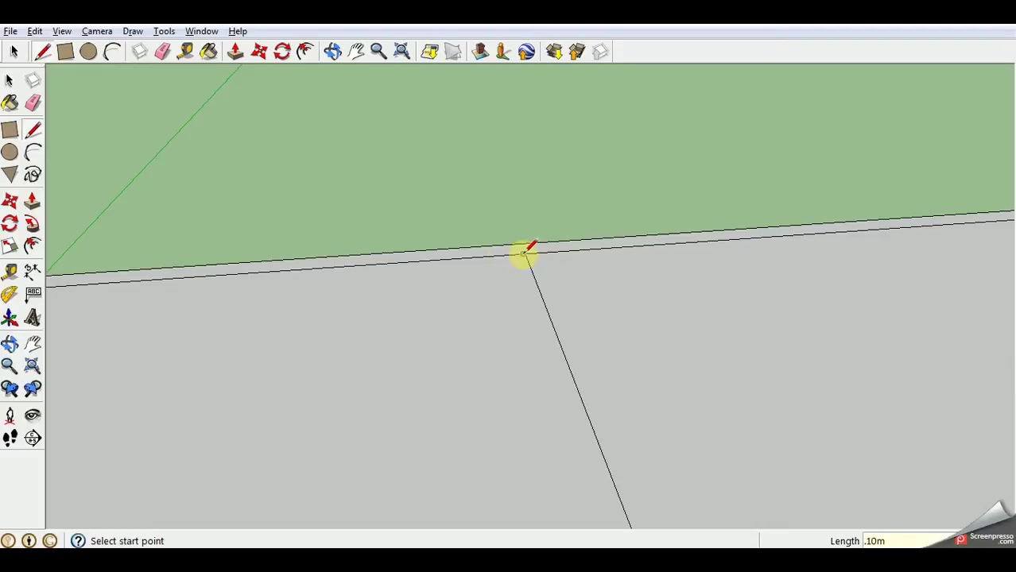
{"action": "left_click", "coordinate": [526, 250]}
{"action": "left_click", "coordinate": [516, 249]}
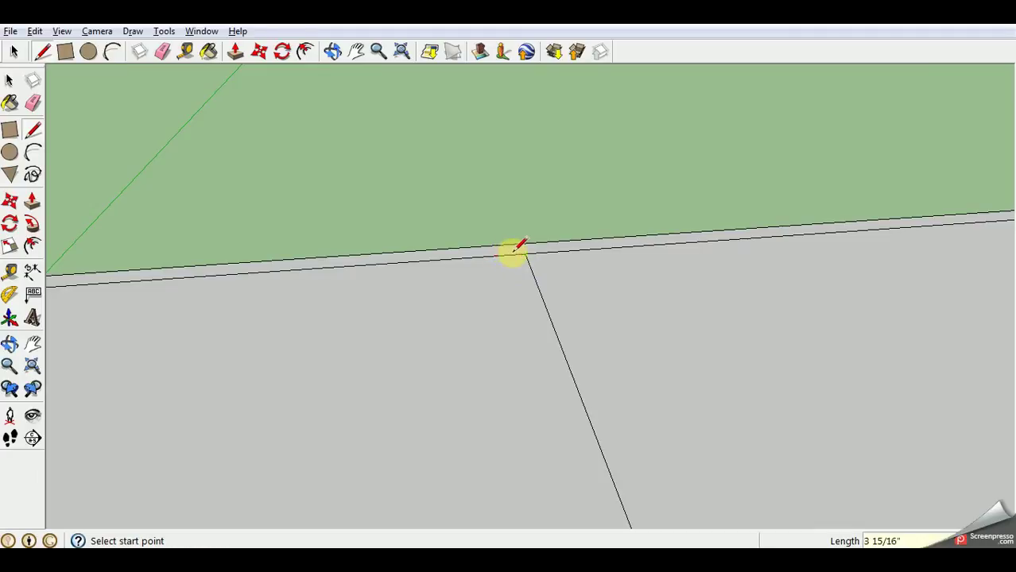
{"action": "left_click", "coordinate": [526, 251]}
{"action": "key", "text": "Escape"}
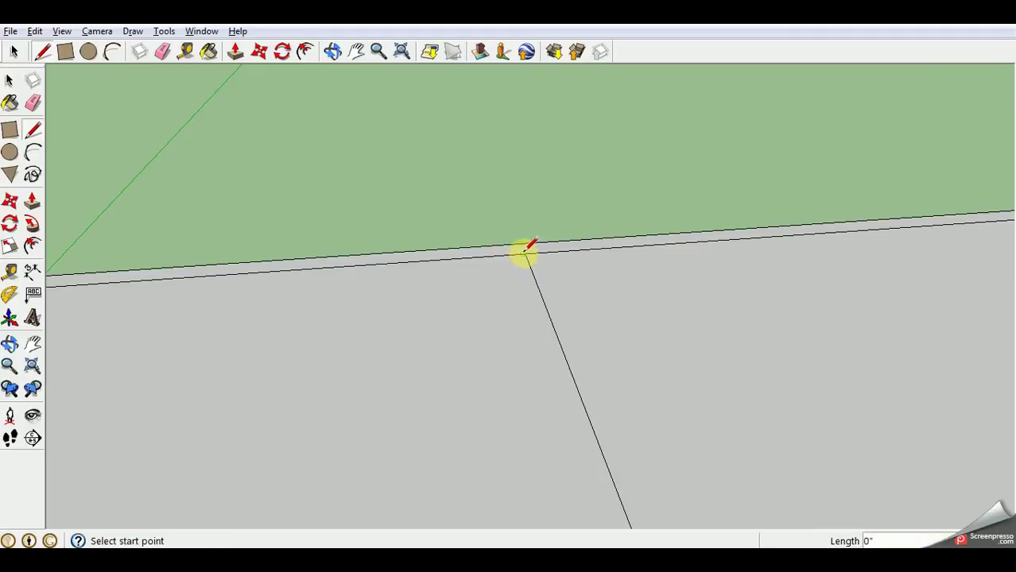
{"action": "left_click", "coordinate": [526, 251]}
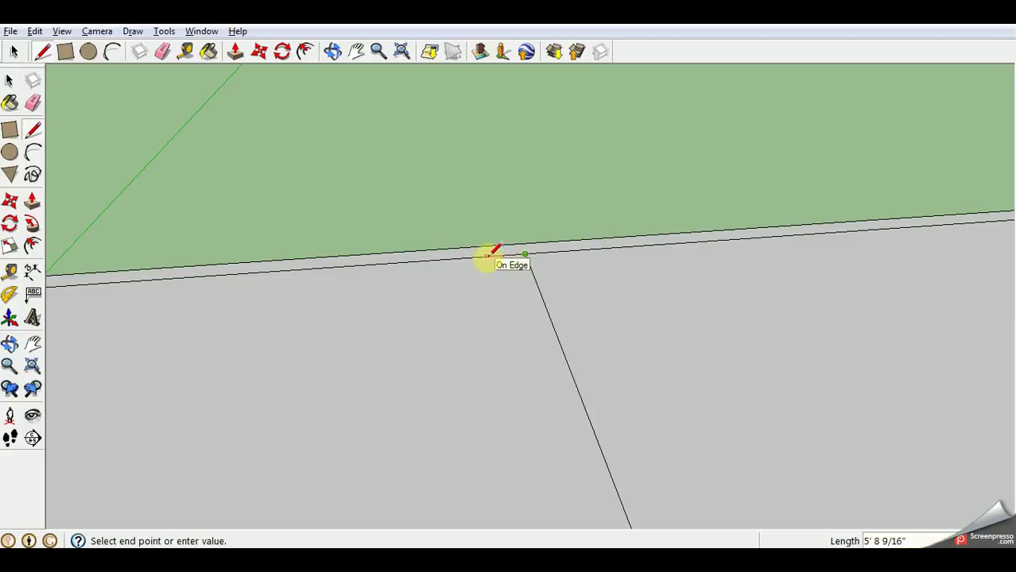
{"action": "type", "text": ".10m"}
{"action": "key", "text": "Return"}
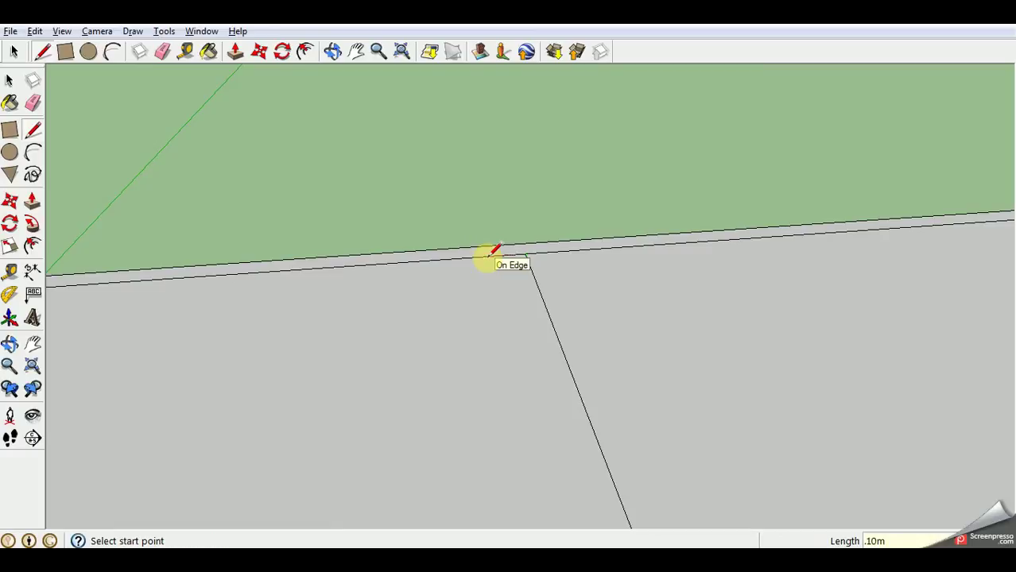
- Draw a second line about 156' 6" long parallel to the dividing line, from the .10 m segment's end to the inner front edge
{"action": "scroll", "coordinate": [494, 251], "scroll_direction": "down", "scroll_amount": 5}
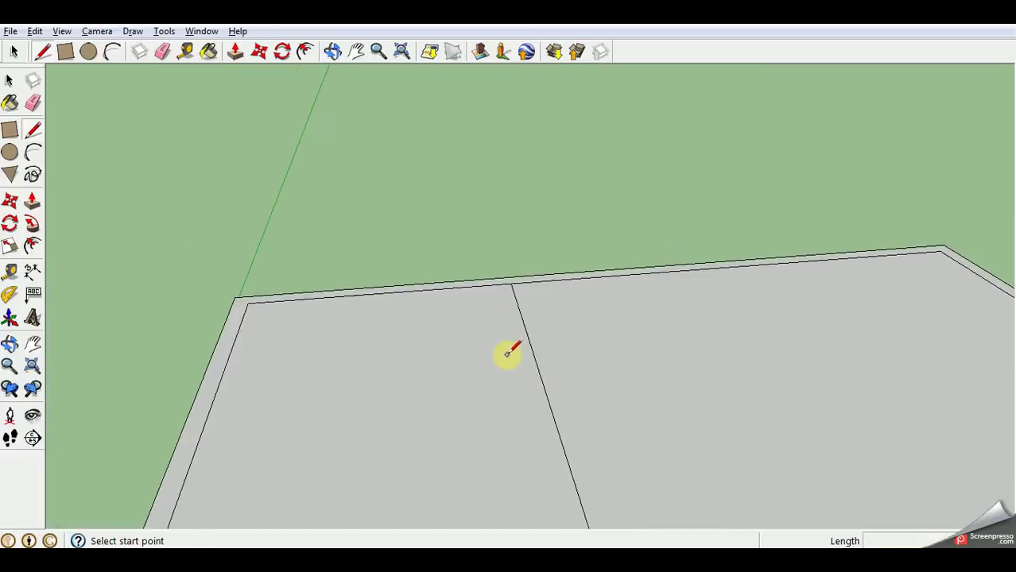
{"action": "scroll", "coordinate": [507, 355], "scroll_direction": "up", "scroll_amount": 5}
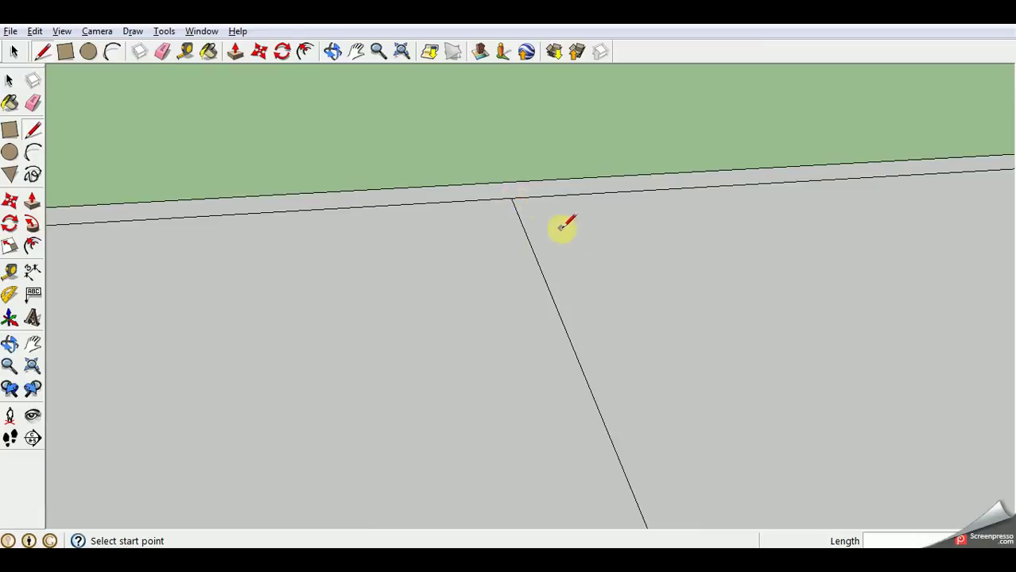
{"action": "left_click", "coordinate": [513, 198]}
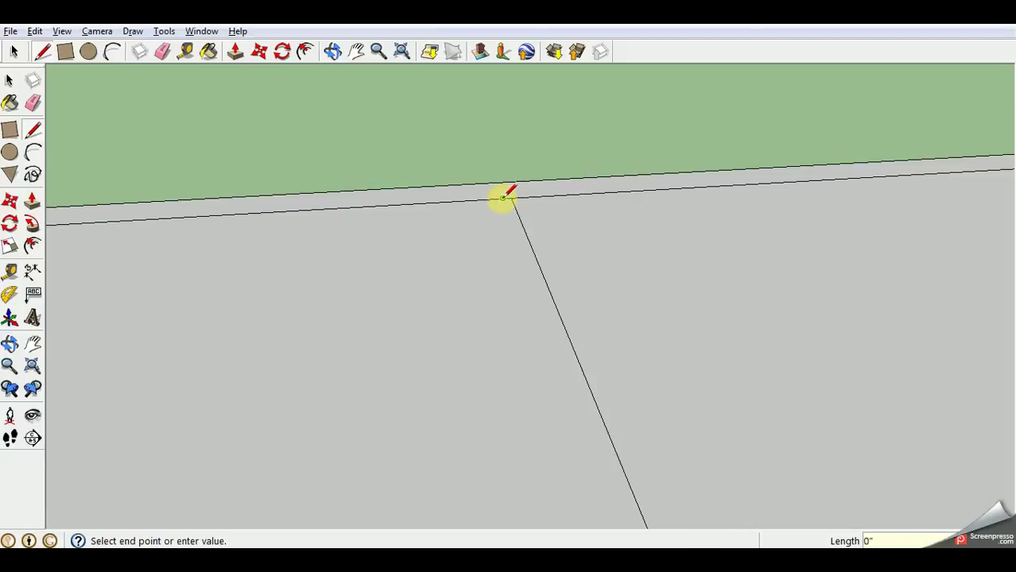
{"action": "middle_click_drag", "start_coordinate": [502, 197], "coordinate": [509, 268]}
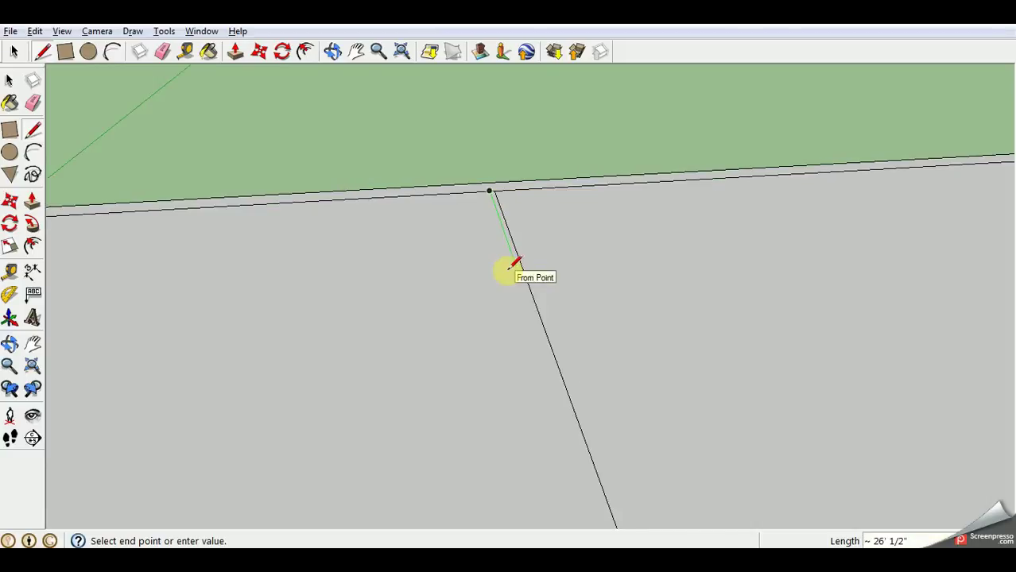
{"action": "scroll", "coordinate": [509, 267], "scroll_direction": "down", "scroll_amount": 1}
{"action": "scroll", "coordinate": [576, 481], "scroll_direction": "down", "scroll_amount": 1}
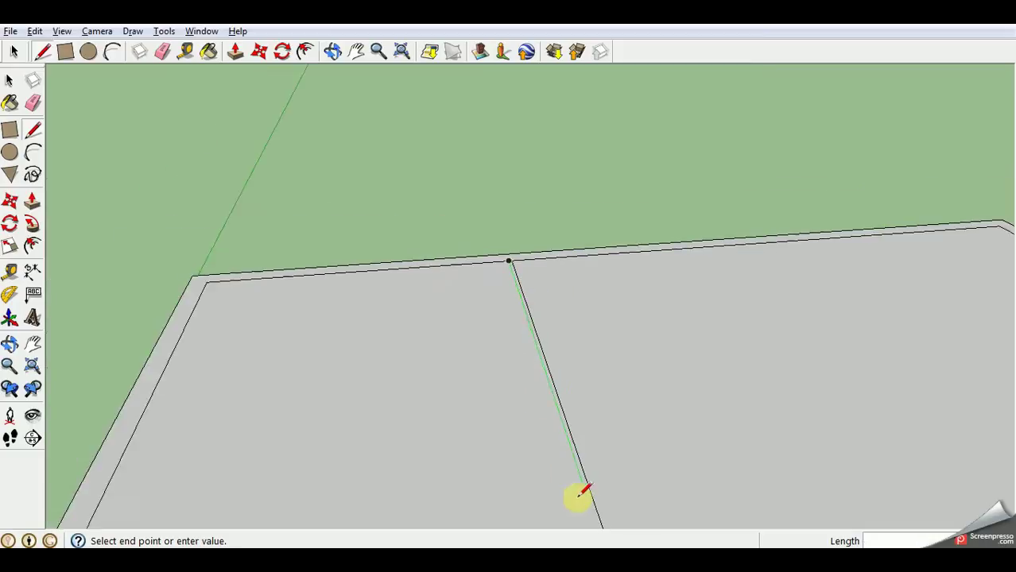
{"action": "scroll", "coordinate": [370, 153], "scroll_direction": "down", "scroll_amount": 1}
{"action": "scroll", "coordinate": [368, 155], "scroll_direction": "down", "scroll_amount": 1}
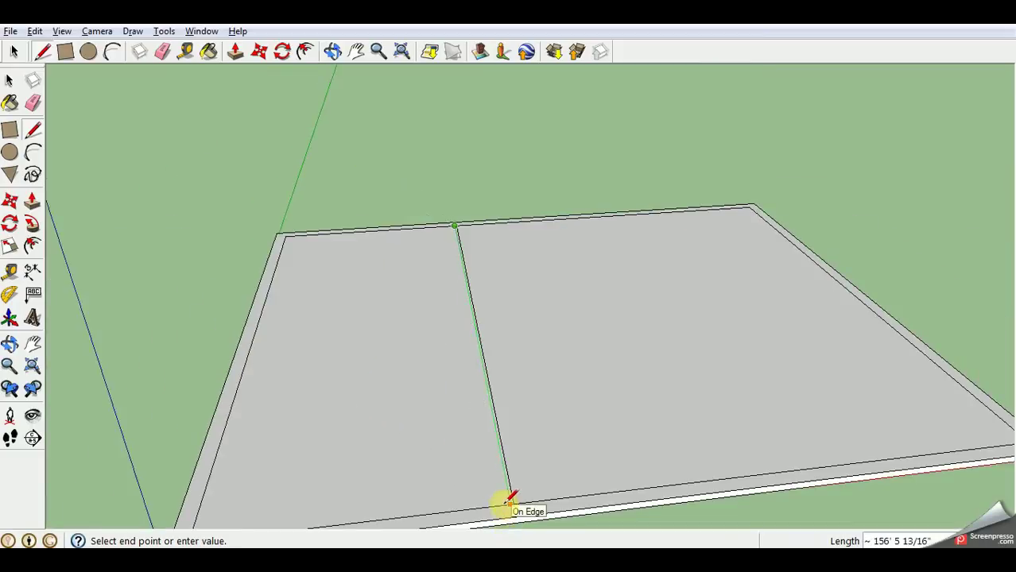
{"action": "left_click", "coordinate": [509, 503]}
- Retrace the second dividing line from its front end to its back end, about 156' 6" long
{"action": "scroll", "coordinate": [509, 481], "scroll_direction": "up", "scroll_amount": 2}
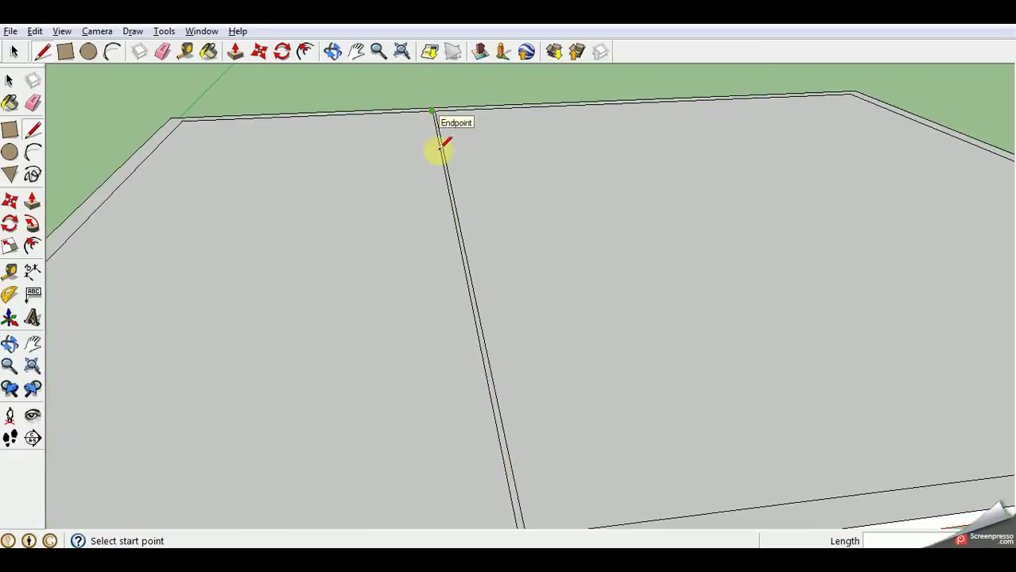
{"action": "scroll", "coordinate": [501, 469], "scroll_direction": "down", "scroll_amount": 2}
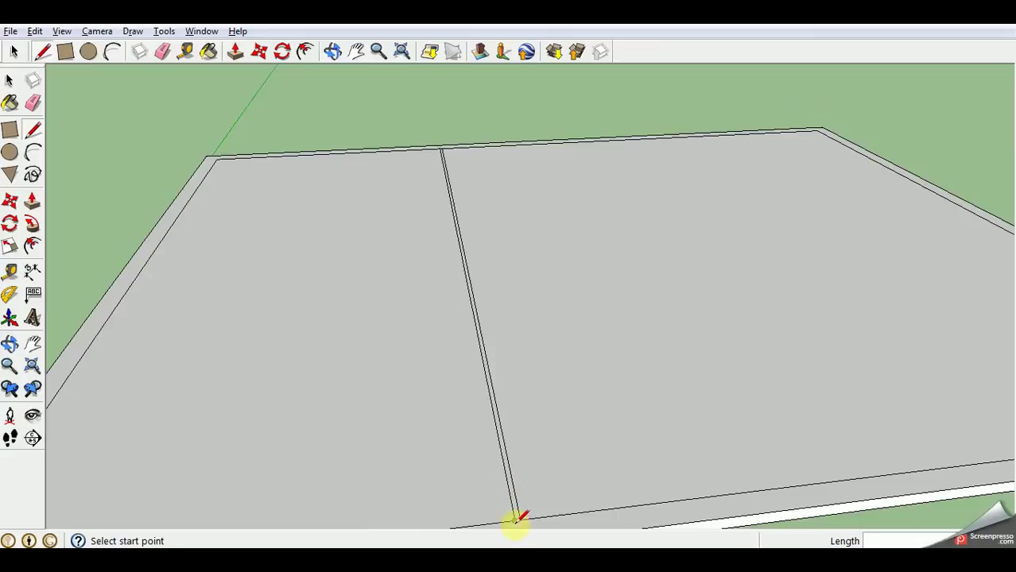
{"action": "left_click", "coordinate": [514, 519]}
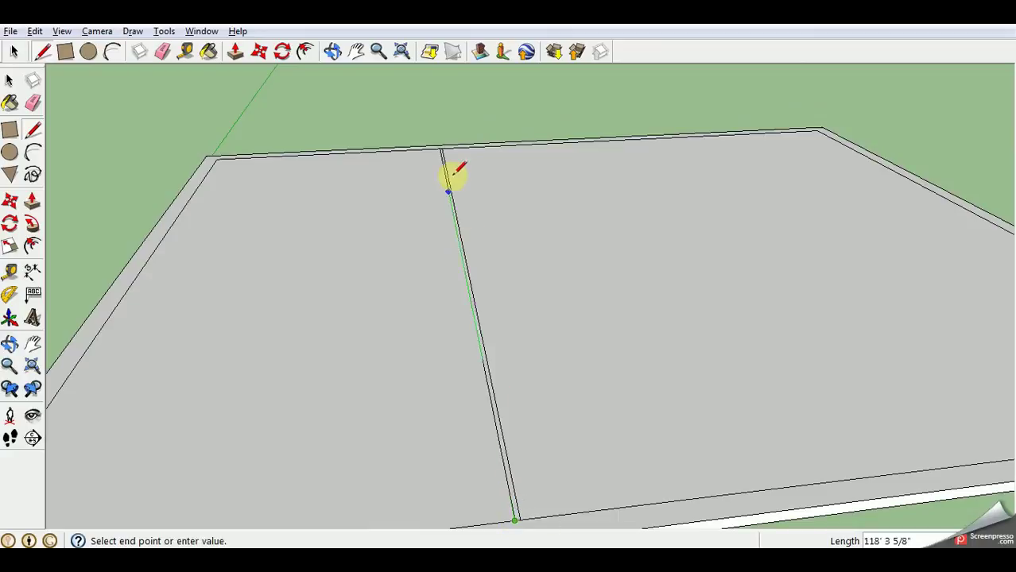
{"action": "left_click", "coordinate": [443, 148]}
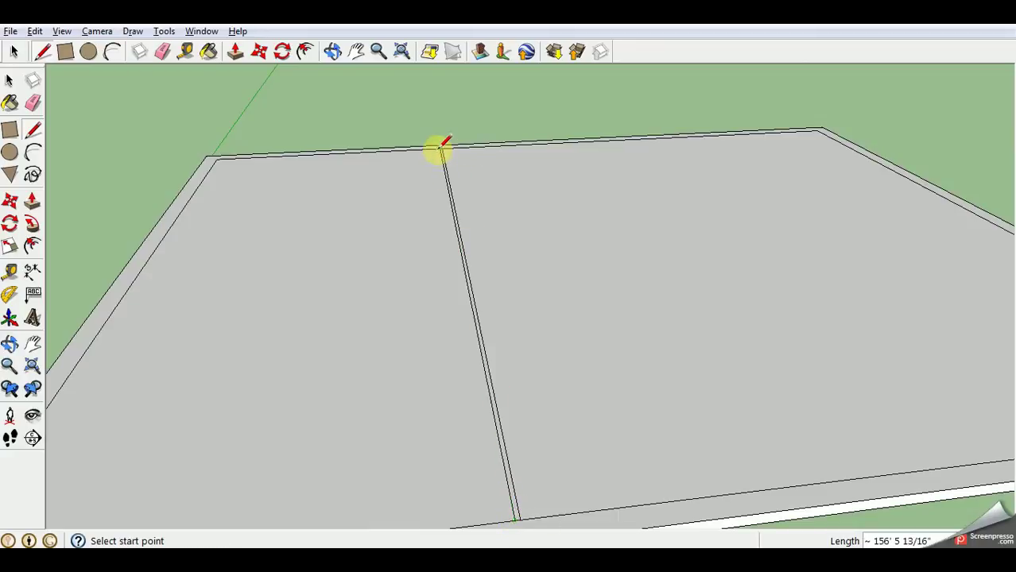
- Draw a cross line about 65' long from the narrow dividing strip to the inner outline's left edge, parallel to the back edge
{"action": "left_click", "coordinate": [462, 253]}
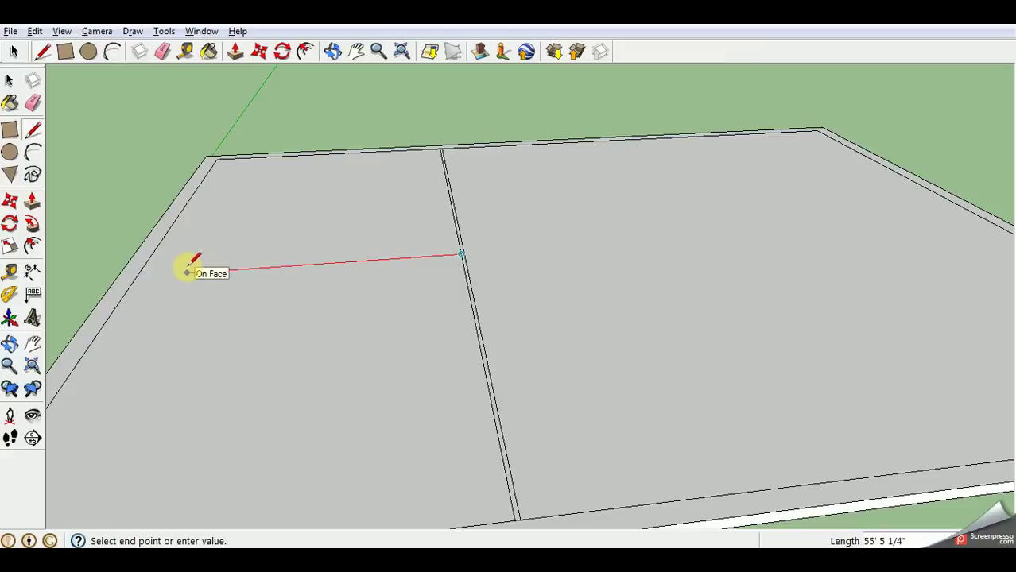
{"action": "left_click", "coordinate": [138, 274]}
{"action": "scroll", "coordinate": [143, 273], "scroll_direction": "up", "scroll_amount": 1}
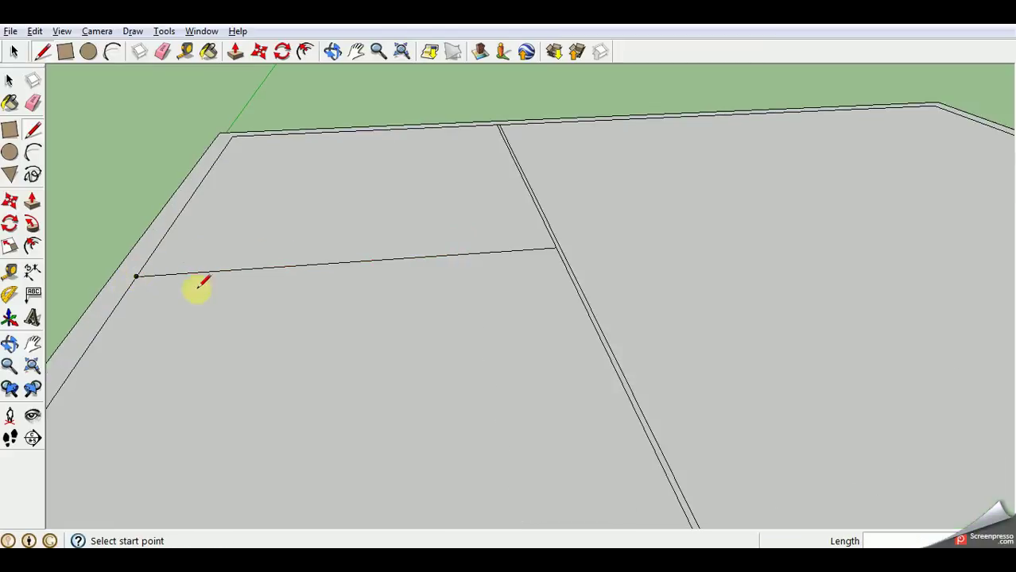
- Draw a .20 m segment along the dividing strip's left line, starting at the cross line's end
{"action": "left_click", "coordinate": [557, 249]}
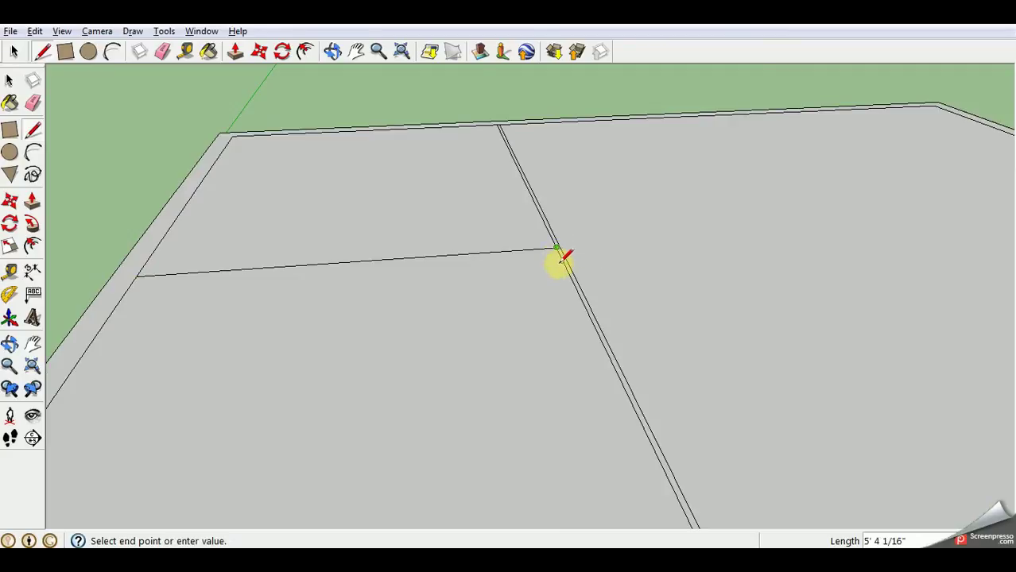
{"action": "type", "text": ".20m"}
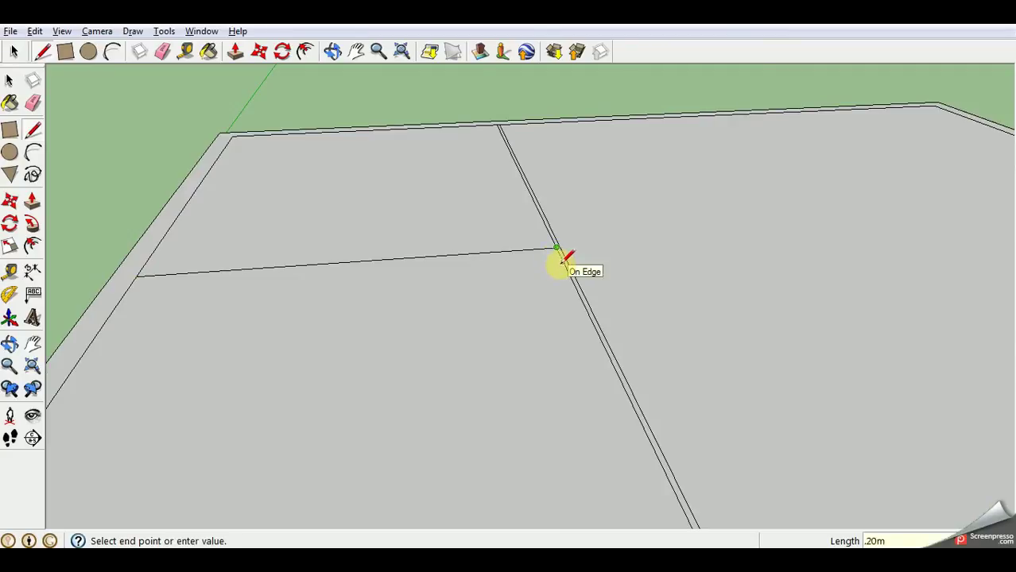
{"action": "key", "text": "Escape"}
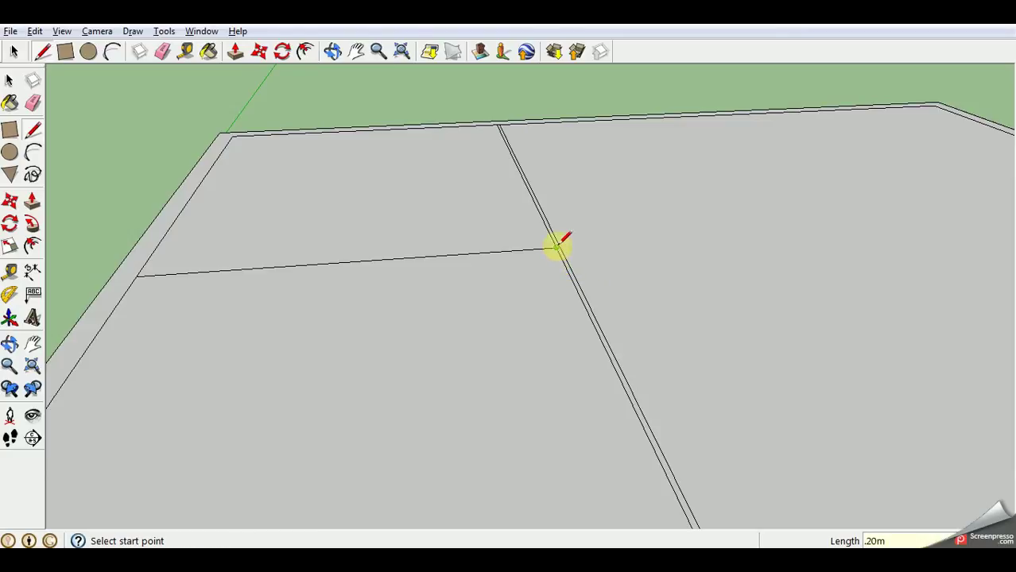
{"action": "left_click", "coordinate": [557, 247]}
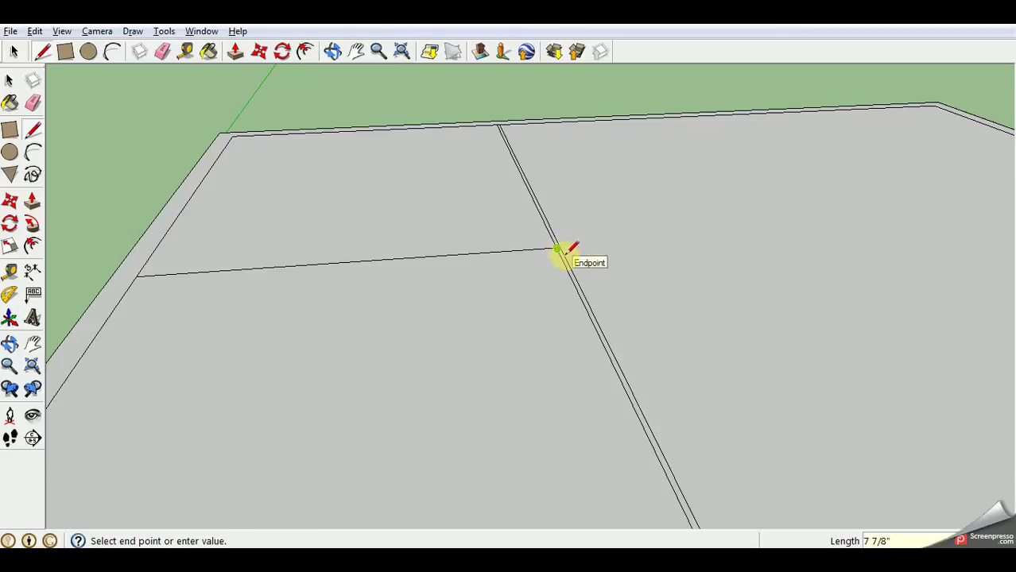
{"action": "key", "text": "Escape"}
- Draw a parallel cross line about 65' 1" long from the .20 m segment's end to the inner outline's left edge
{"action": "scroll", "coordinate": [559, 253], "scroll_direction": "up", "scroll_amount": 5}
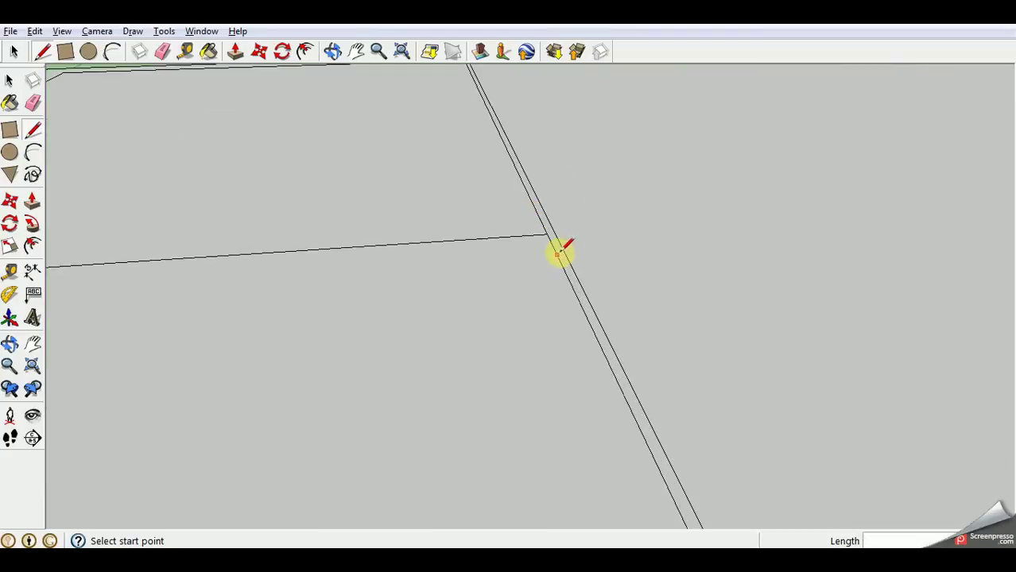
{"action": "scroll", "coordinate": [549, 234], "scroll_direction": "up", "scroll_amount": 1}
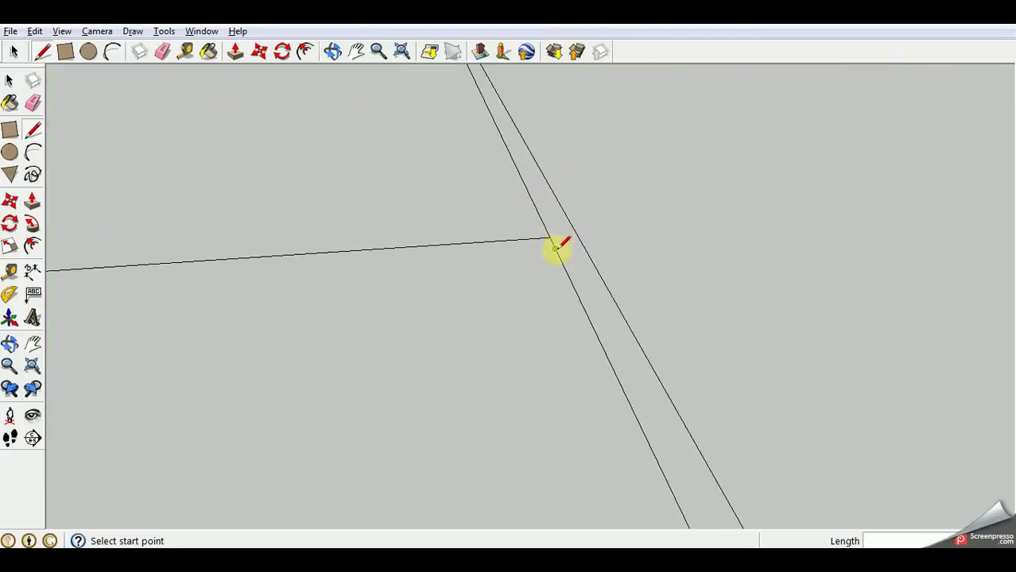
{"action": "left_click", "coordinate": [555, 248]}
{"action": "scroll", "coordinate": [453, 245], "scroll_direction": "down", "scroll_amount": 3}
{"action": "scroll", "coordinate": [752, 263], "scroll_direction": "up", "scroll_amount": 2}
{"action": "scroll", "coordinate": [752, 264], "scroll_direction": "down", "scroll_amount": 4}
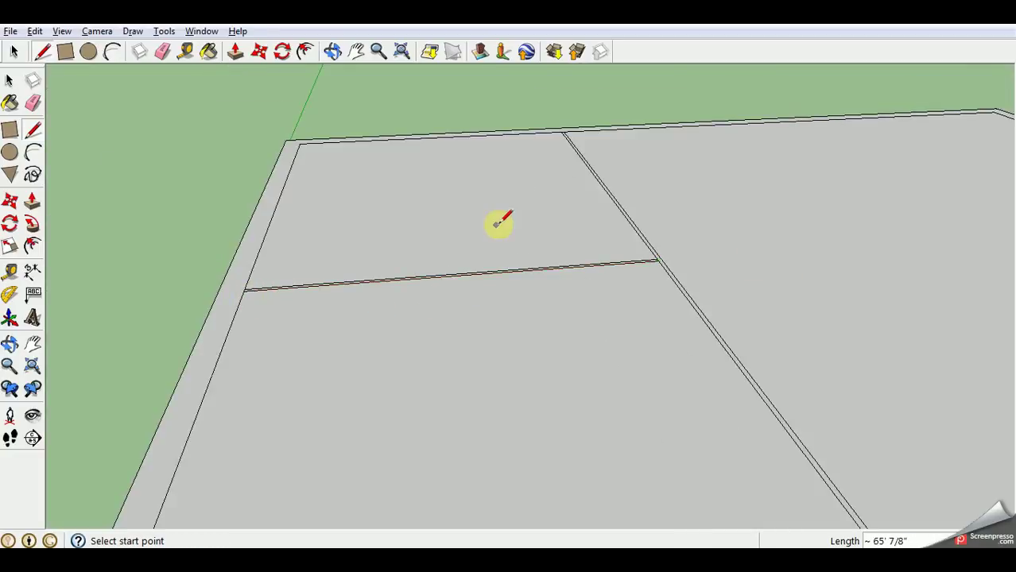
{"action": "scroll", "coordinate": [509, 227], "scroll_direction": "up", "scroll_amount": 3}
{"action": "scroll", "coordinate": [332, 236], "scroll_direction": "down", "scroll_amount": 3}
{"action": "scroll", "coordinate": [332, 236], "scroll_direction": "down", "scroll_amount": 3}
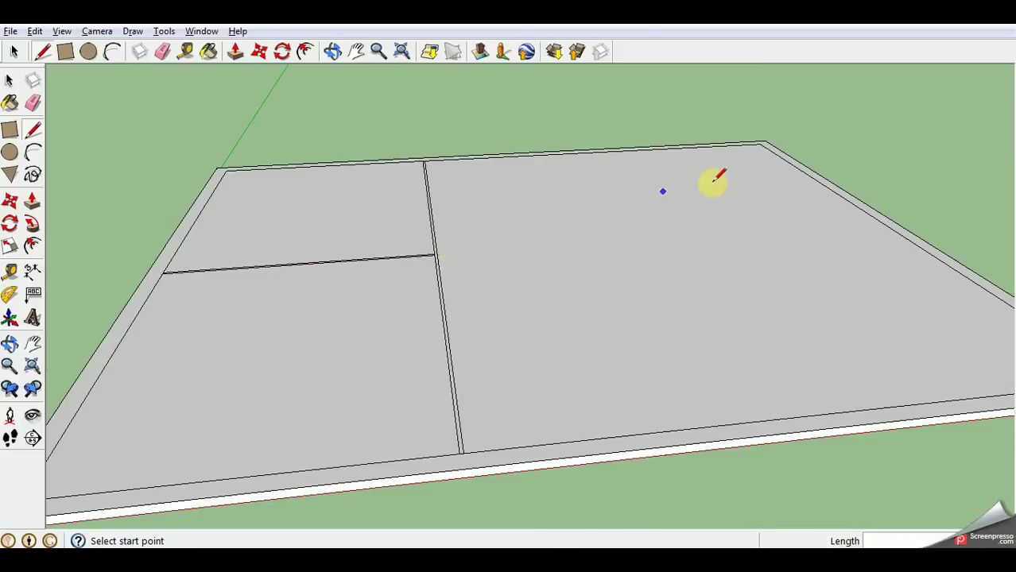
- Extend the back line of the cross partition over the dividing strip to the inner outline's right edge, about 124' 3" long
{"action": "scroll", "coordinate": [719, 187], "scroll_direction": "up", "scroll_amount": 2}
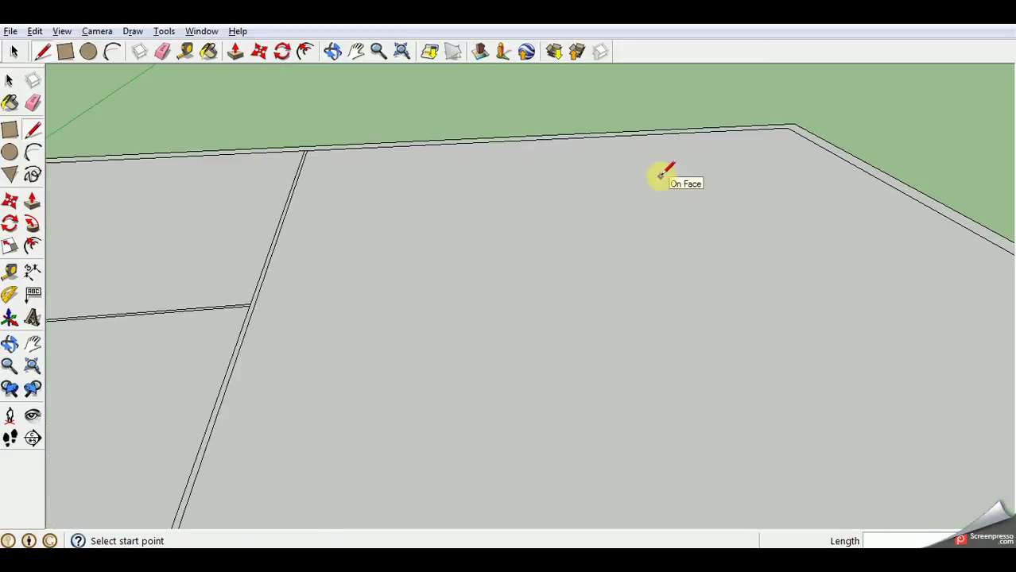
{"action": "scroll", "coordinate": [656, 151], "scroll_direction": "down", "scroll_amount": 1}
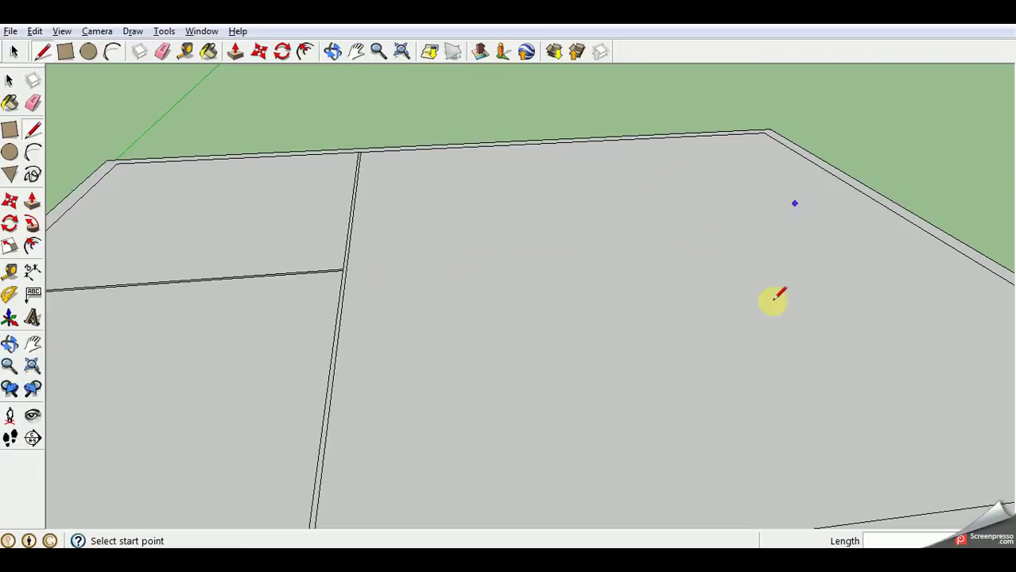
{"action": "scroll", "coordinate": [934, 249], "scroll_direction": "down", "scroll_amount": 2}
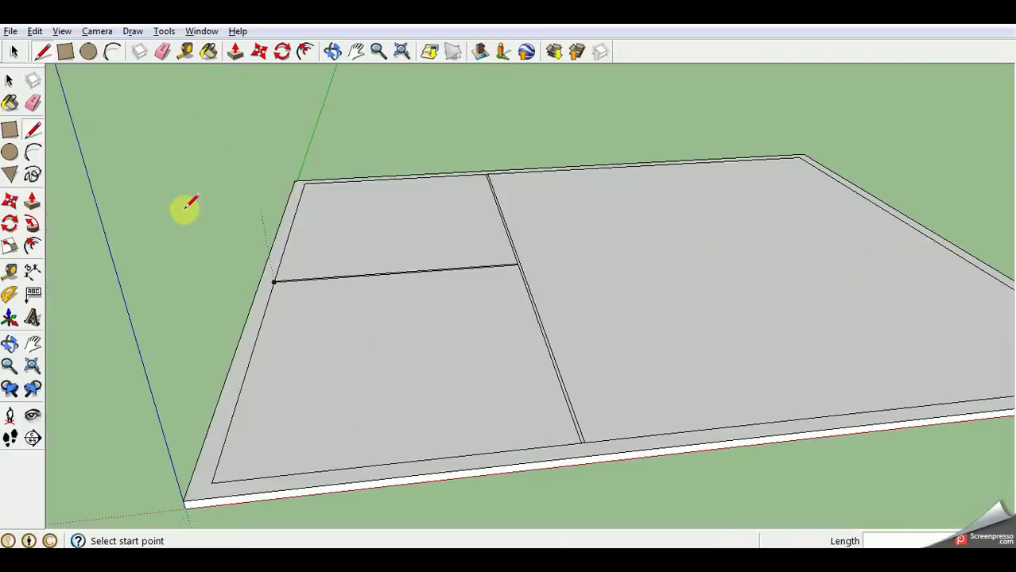
{"action": "scroll", "coordinate": [317, 227], "scroll_direction": "down", "scroll_amount": 2}
{"action": "scroll", "coordinate": [979, 220], "scroll_direction": "up", "scroll_amount": 3}
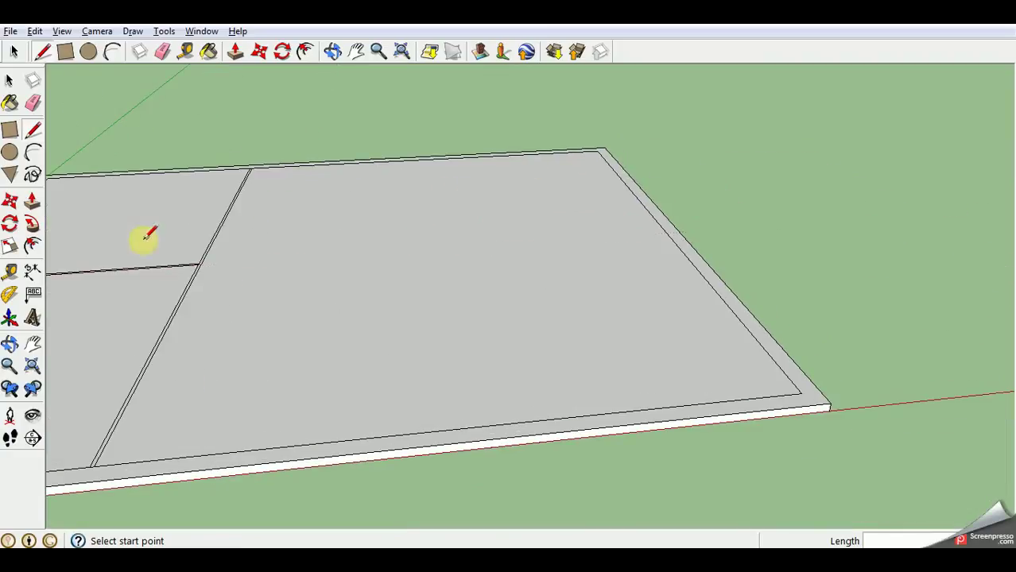
{"action": "scroll", "coordinate": [199, 263], "scroll_direction": "up", "scroll_amount": 3}
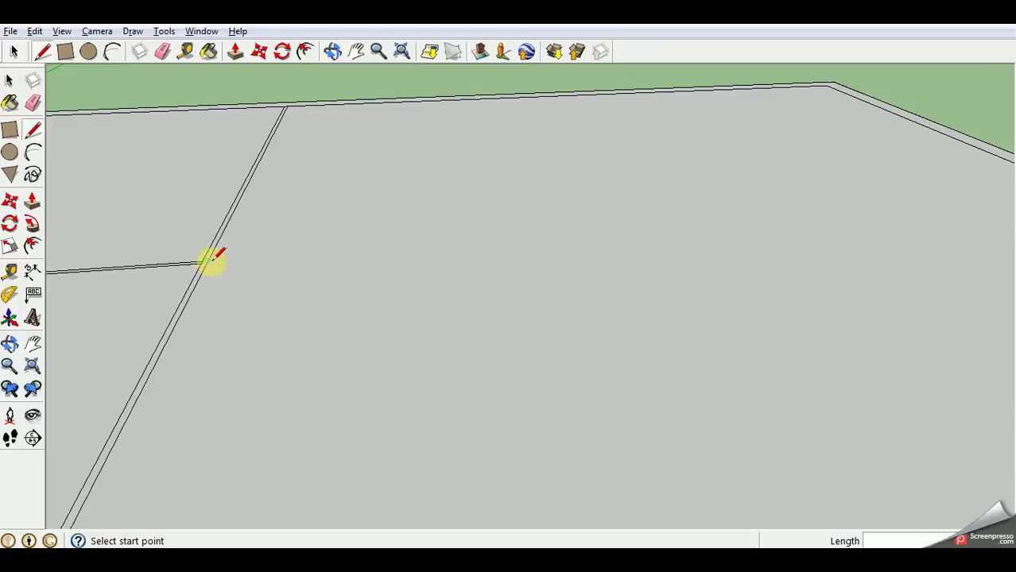
{"action": "scroll", "coordinate": [201, 260], "scroll_direction": "up", "scroll_amount": 3}
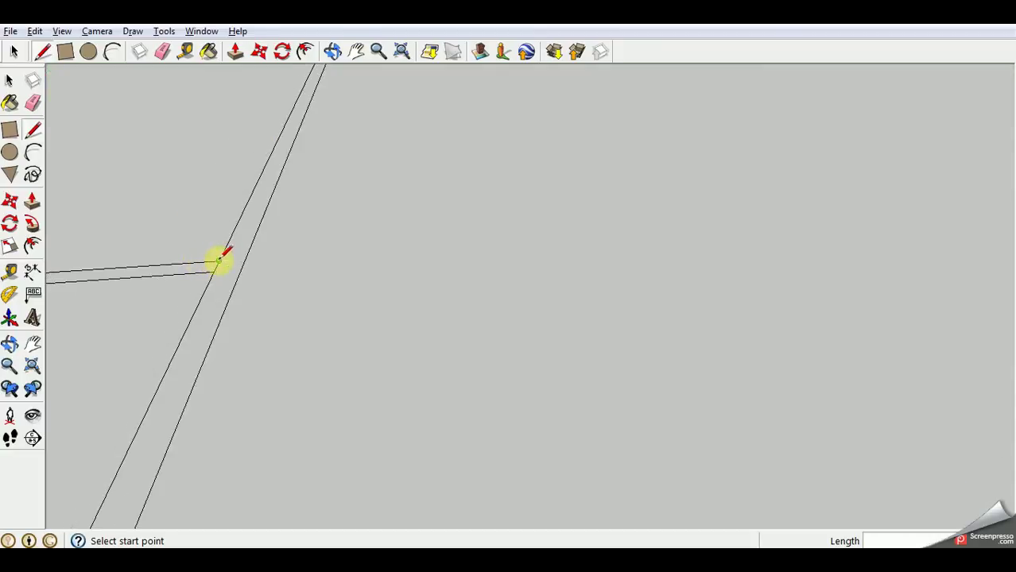
{"action": "left_click", "coordinate": [217, 260]}
{"action": "scroll", "coordinate": [787, 258], "scroll_direction": "down", "scroll_amount": 2}
{"action": "scroll", "coordinate": [77, 208], "scroll_direction": "down", "scroll_amount": 2}
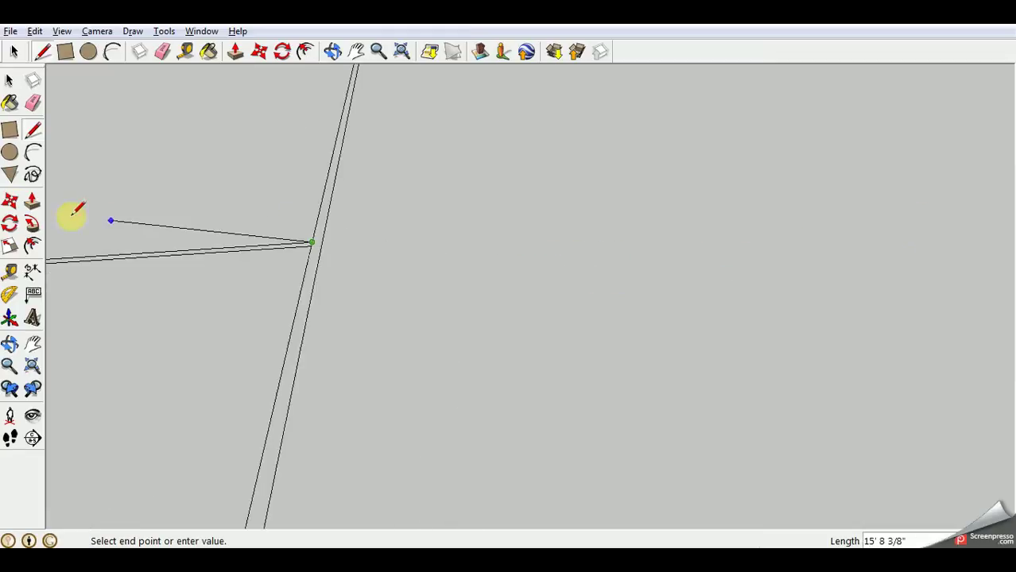
{"action": "scroll", "coordinate": [77, 208], "scroll_direction": "down", "scroll_amount": 3}
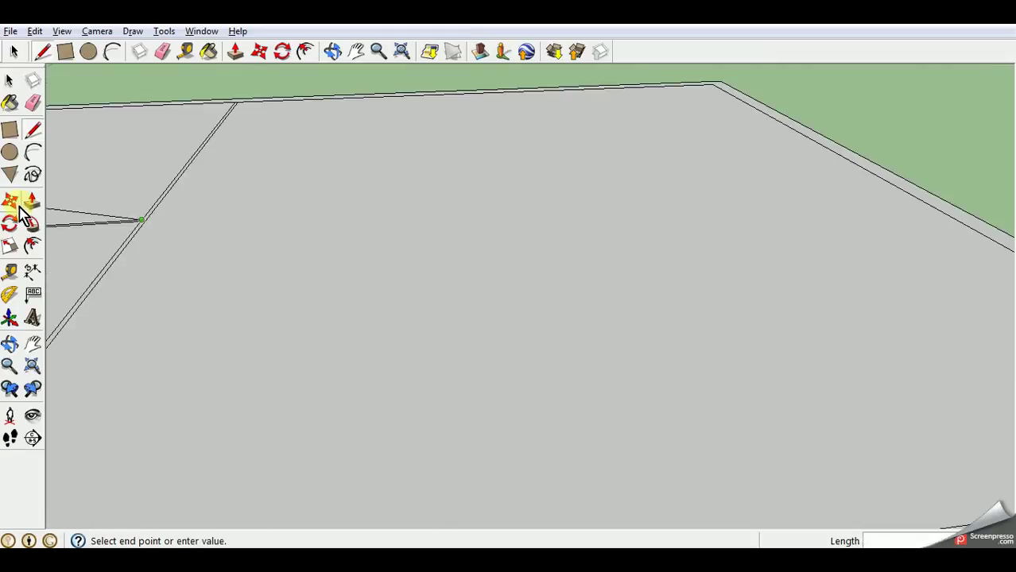
{"action": "left_click", "coordinate": [874, 177]}
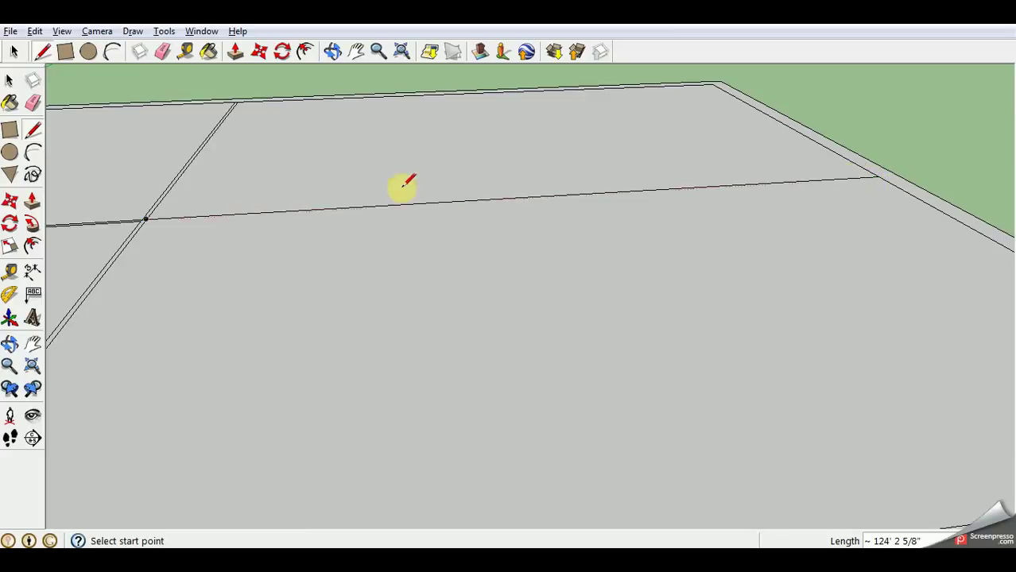
- Extend the front line of the cross partition to the inner outline's right edge, about 124' 3" long
{"action": "left_click", "coordinate": [140, 221]}
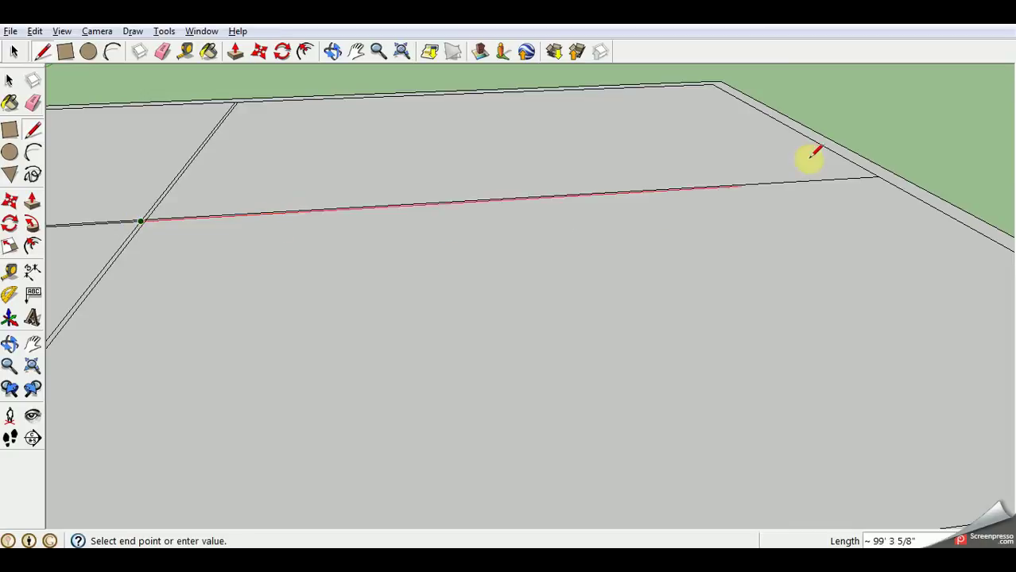
{"action": "left_click", "coordinate": [884, 180]}
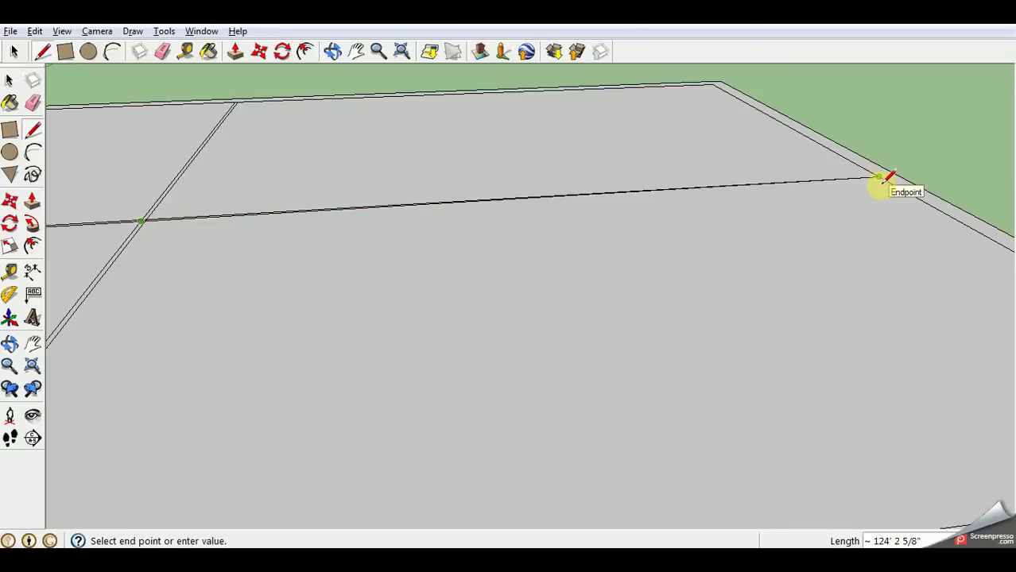
{"action": "left_click", "coordinate": [882, 179]}
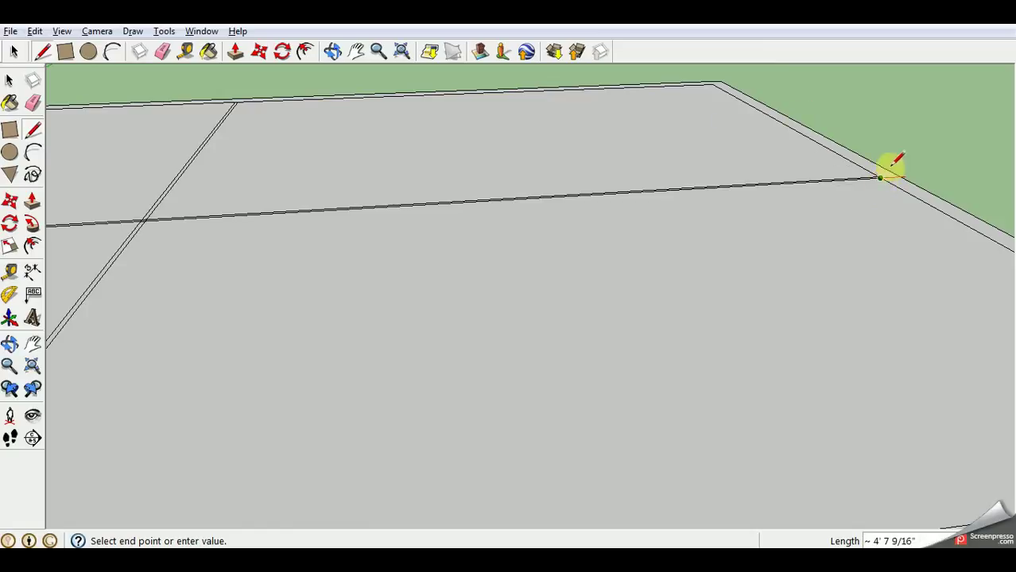
{"action": "key", "text": "Escape"}
{"action": "scroll", "coordinate": [159, 155], "scroll_direction": "down", "scroll_amount": 5}
{"action": "scroll", "coordinate": [280, 132], "scroll_direction": "up", "scroll_amount": 2}
{"action": "scroll", "coordinate": [367, 136], "scroll_direction": "down", "scroll_amount": 1}
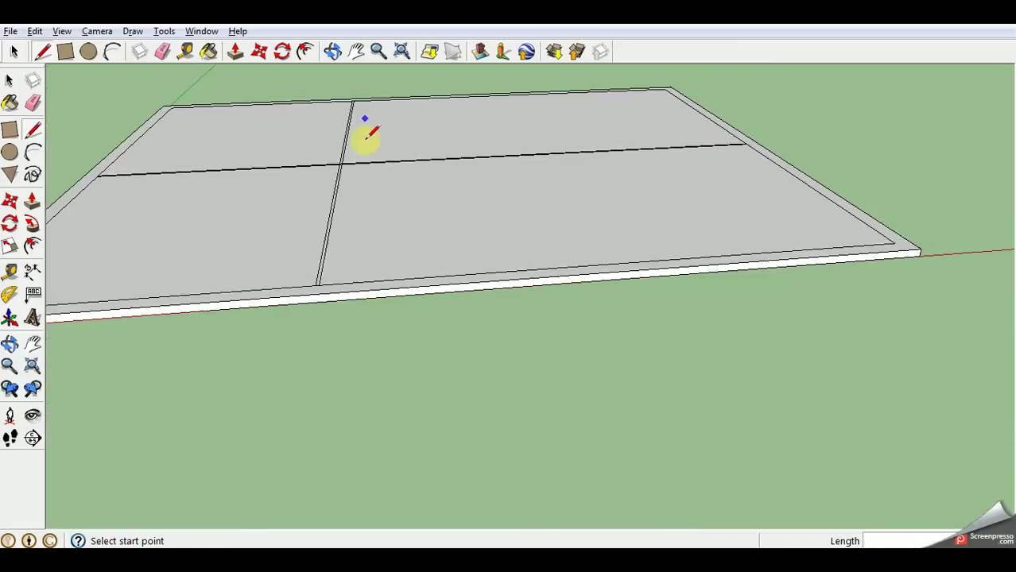
{"action": "scroll", "coordinate": [626, 311], "scroll_direction": "down", "scroll_amount": 3}
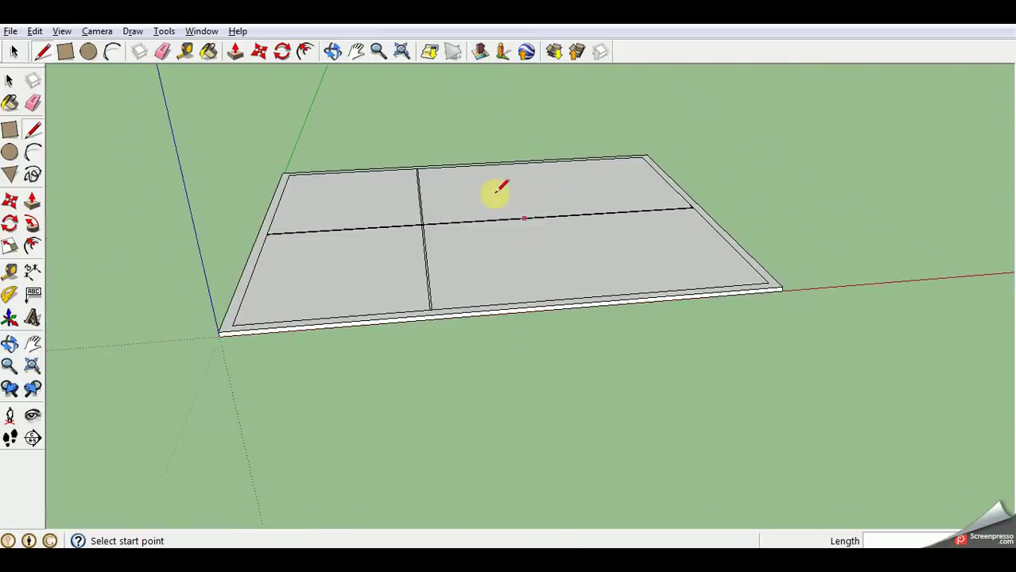
{"action": "scroll", "coordinate": [476, 89], "scroll_direction": "up", "scroll_amount": 6}
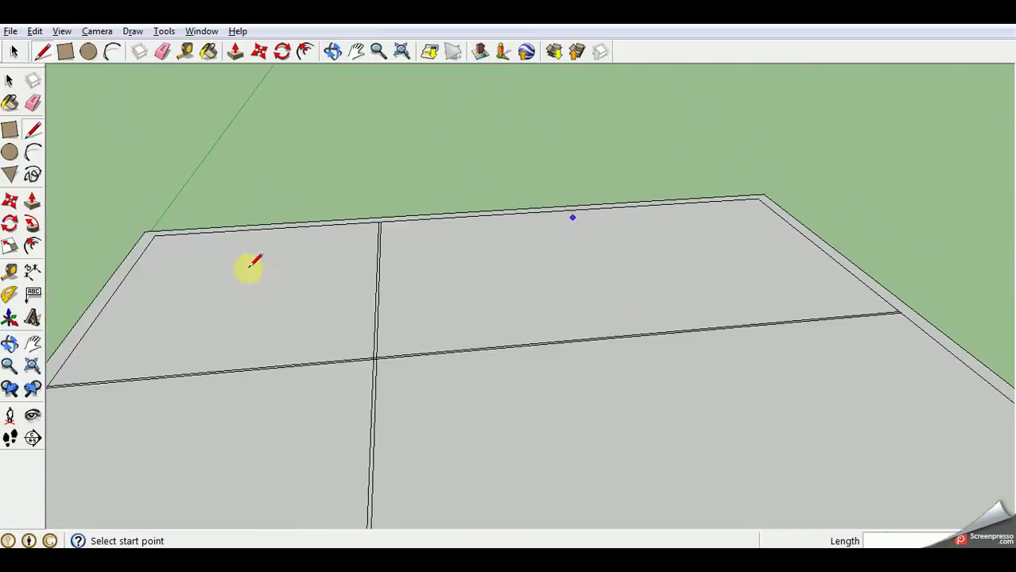
- Draw a line from the inner outline's back edge to the cross partition, to the right of the dividing strip
{"action": "scroll", "coordinate": [839, 195], "scroll_direction": "up", "scroll_amount": 5}
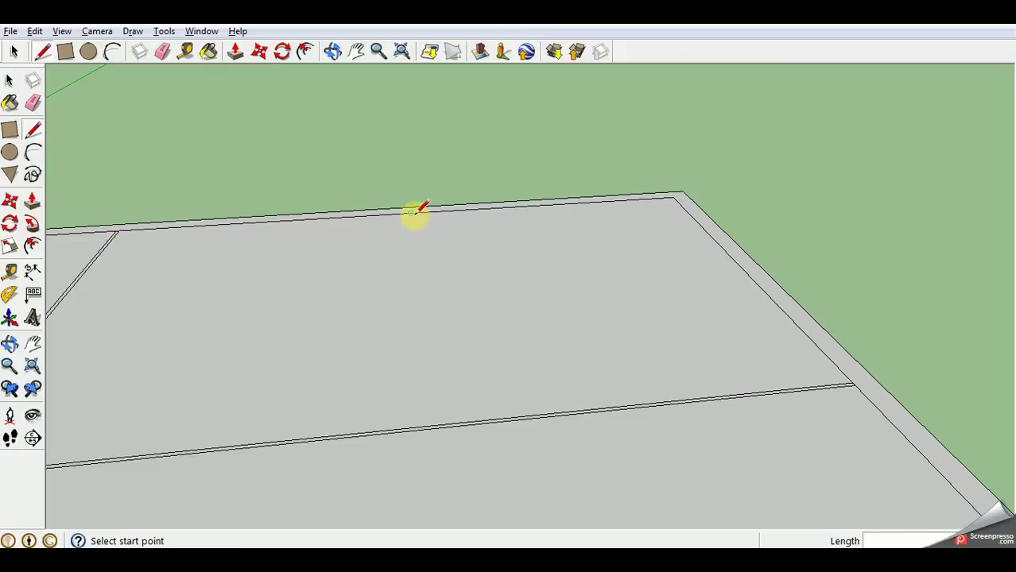
{"action": "left_click", "coordinate": [304, 220]}
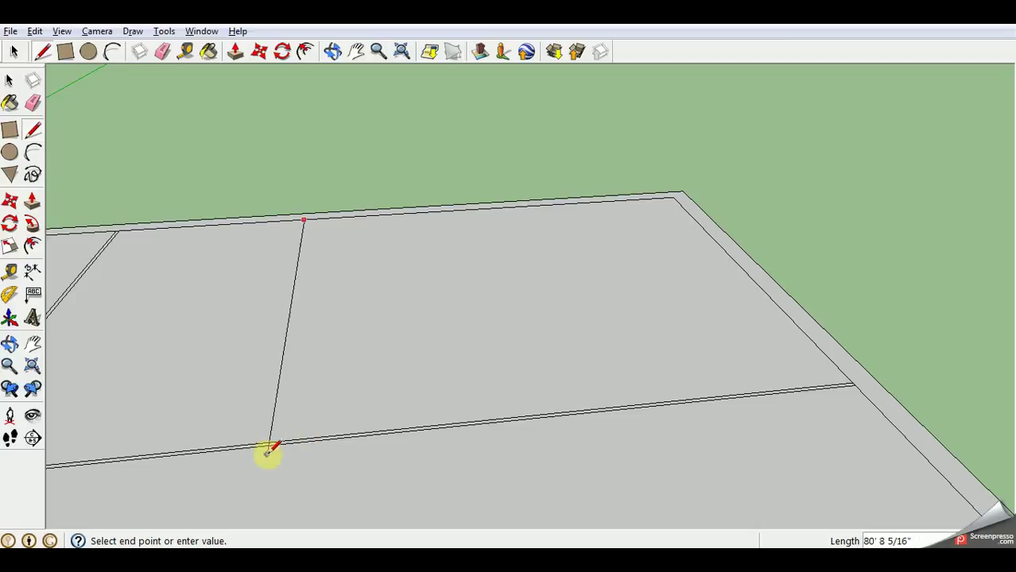
{"action": "left_click", "coordinate": [241, 442]}
{"action": "scroll", "coordinate": [231, 398], "scroll_direction": "down", "scroll_amount": 3}
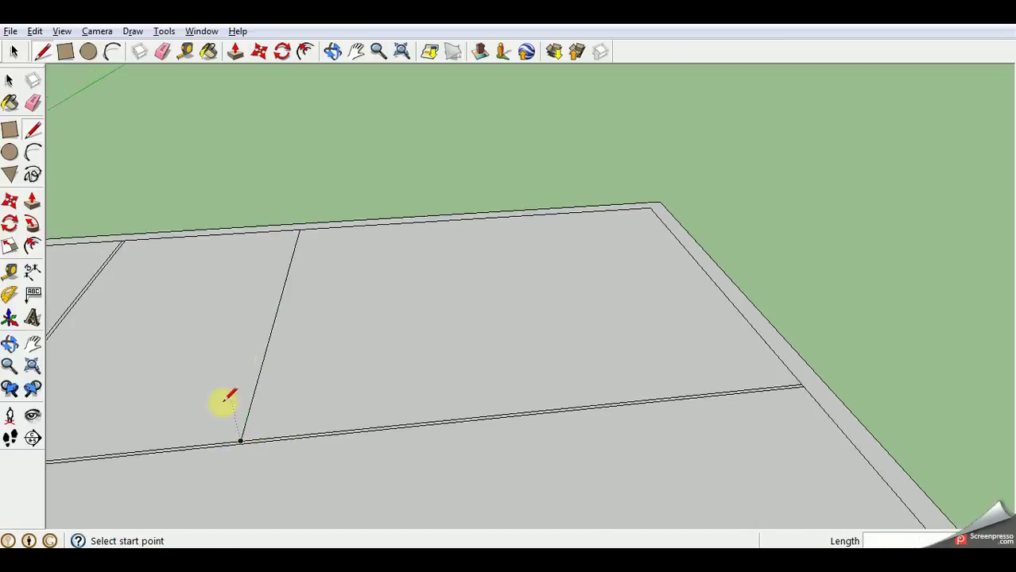
- Continue the line from the cross partition to the inner outline's front edge, about 78' 3" long
{"action": "scroll", "coordinate": [721, 359], "scroll_direction": "down", "scroll_amount": 5}
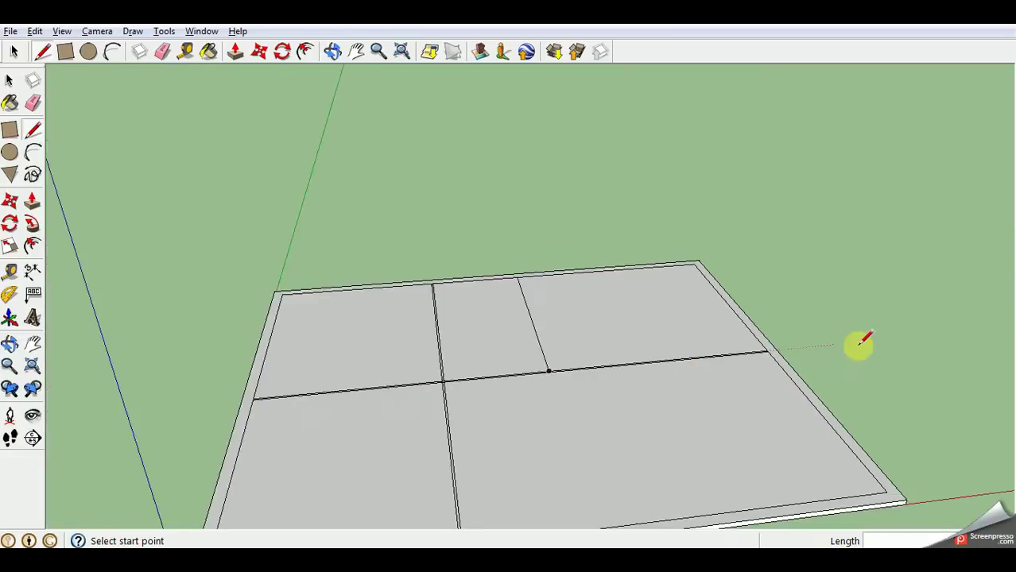
{"action": "scroll", "coordinate": [61, 238], "scroll_direction": "down", "scroll_amount": 4}
{"action": "scroll", "coordinate": [481, 381], "scroll_direction": "up", "scroll_amount": 5}
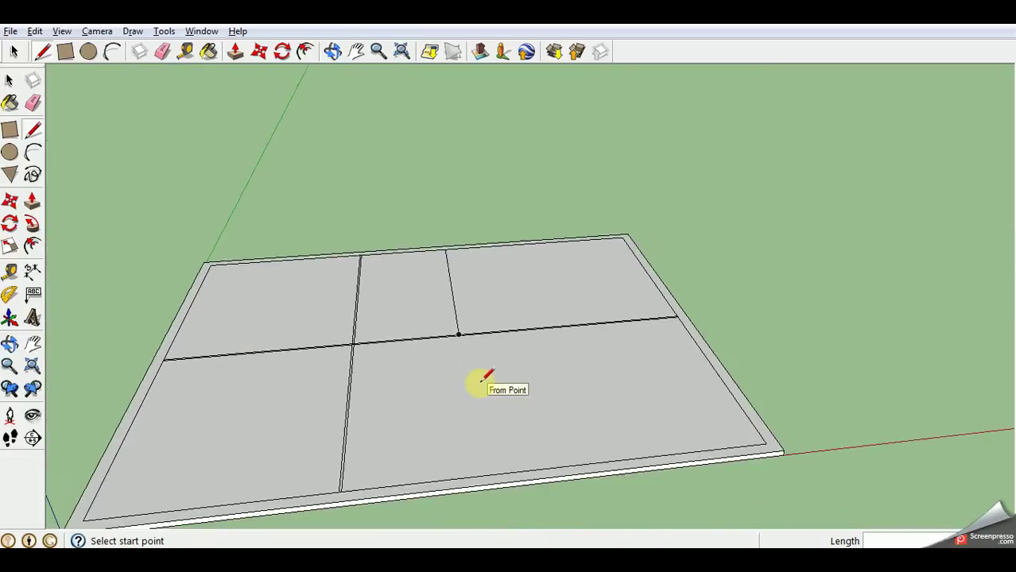
{"action": "left_click", "coordinate": [457, 328]}
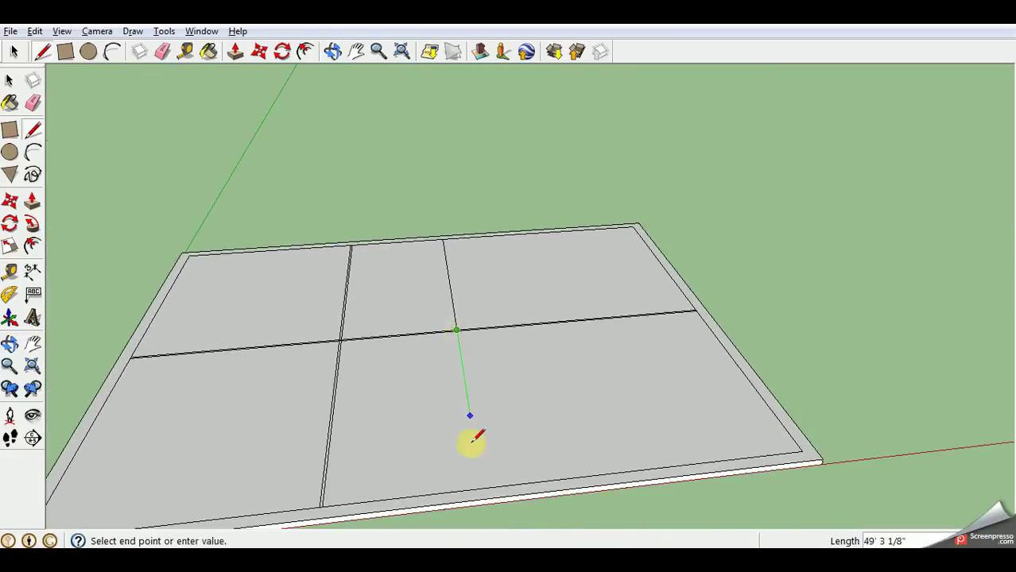
{"action": "left_click", "coordinate": [479, 488]}
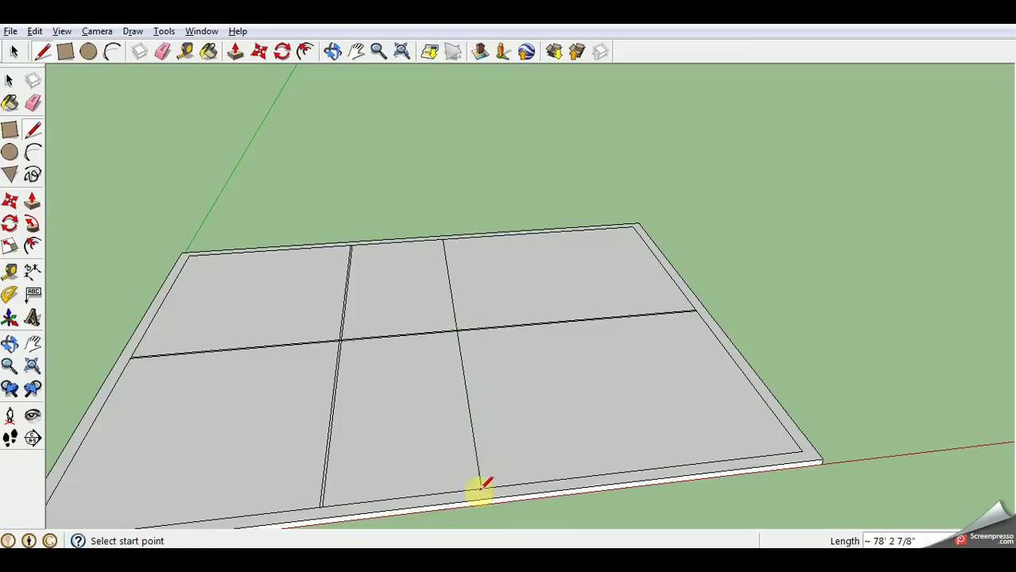
- Draw a .20 m segment along the inner back edge from the line's end, and undo the newly drawn partition lines
{"action": "left_click", "coordinate": [443, 238]}
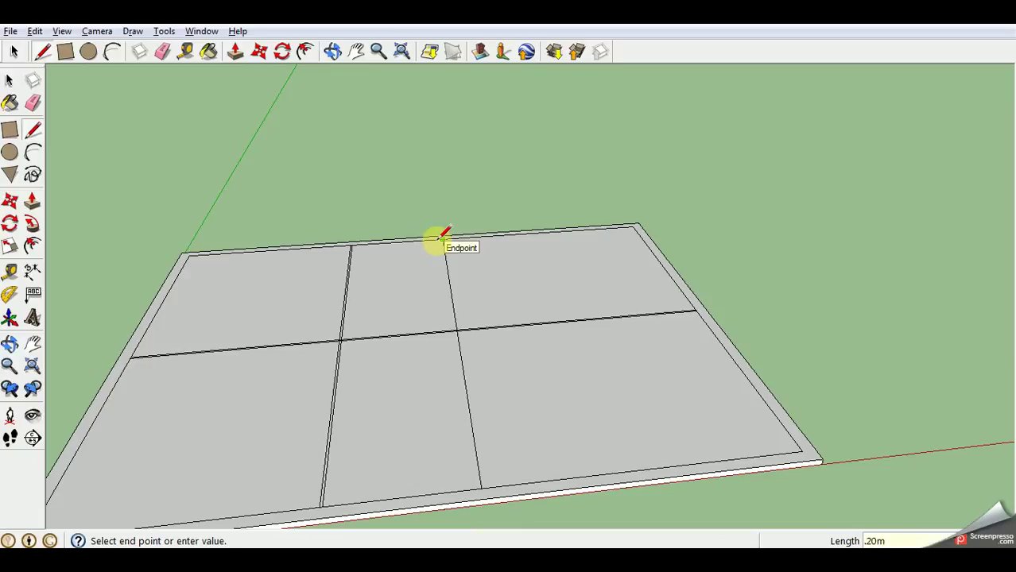
{"action": "scroll", "coordinate": [443, 238], "scroll_direction": "up", "scroll_amount": 3}
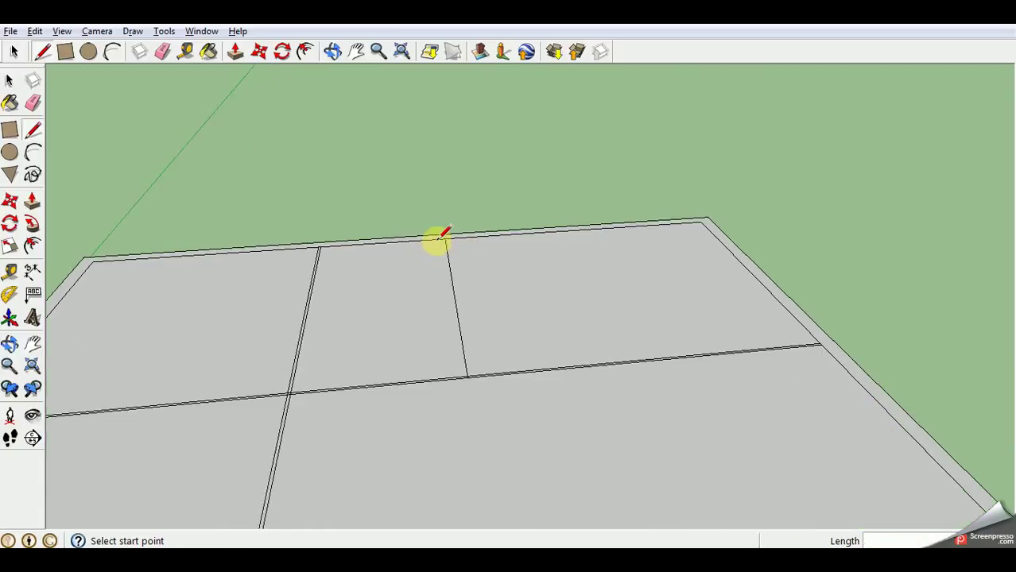
{"action": "key", "text": "ctrl+z"}
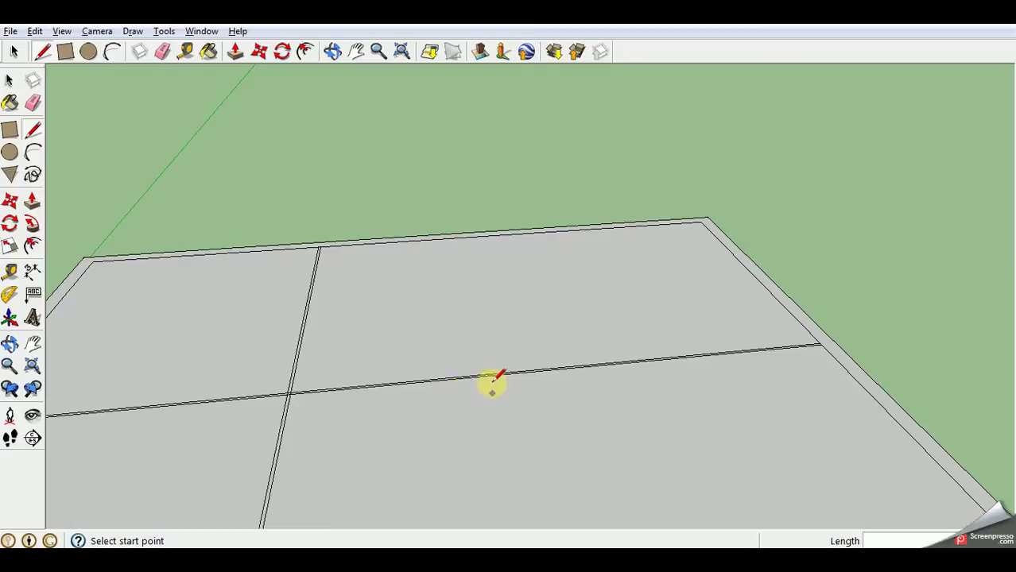
- Draw one continuous line about 156' 6" long from the inner back edge to the inner front edge, right of the dividing strip
{"action": "left_click", "coordinate": [443, 238]}
{"action": "scroll", "coordinate": [471, 408], "scroll_direction": "down", "scroll_amount": 3}
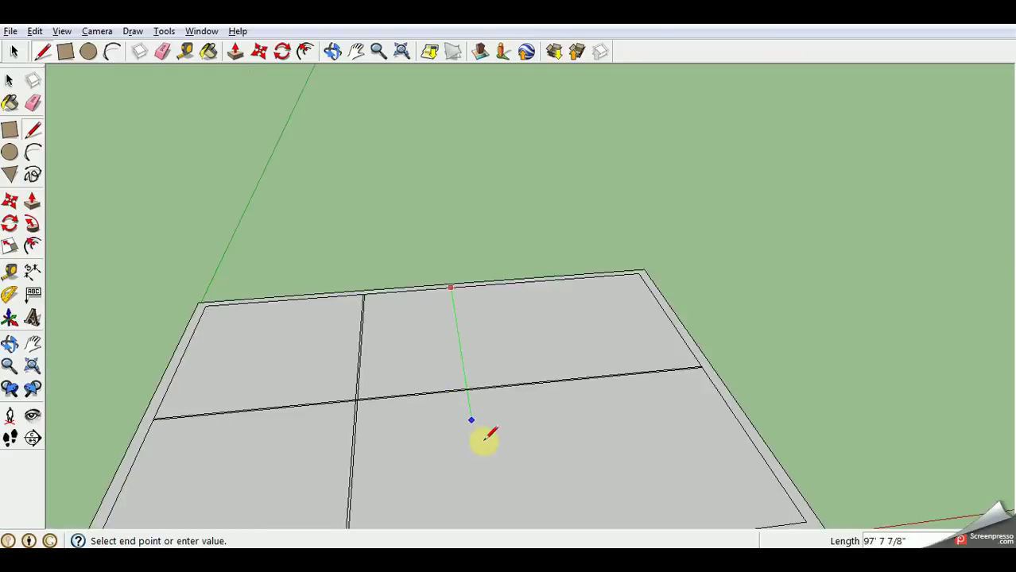
{"action": "middle_click_drag", "start_coordinate": [471, 407], "coordinate": [499, 481]}
{"action": "scroll", "coordinate": [984, 215], "scroll_direction": "down", "scroll_amount": 2}
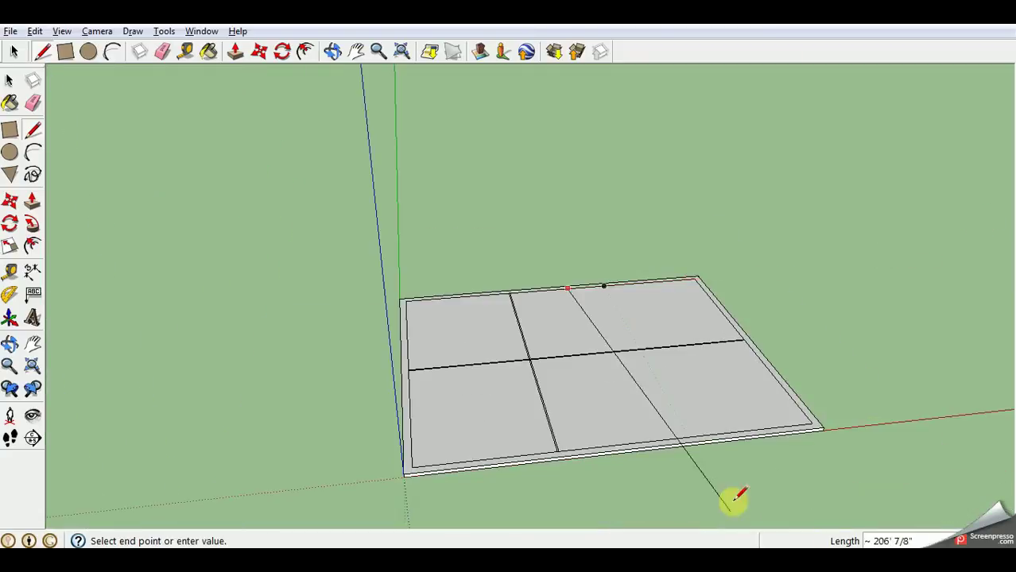
{"action": "left_click", "coordinate": [652, 439]}
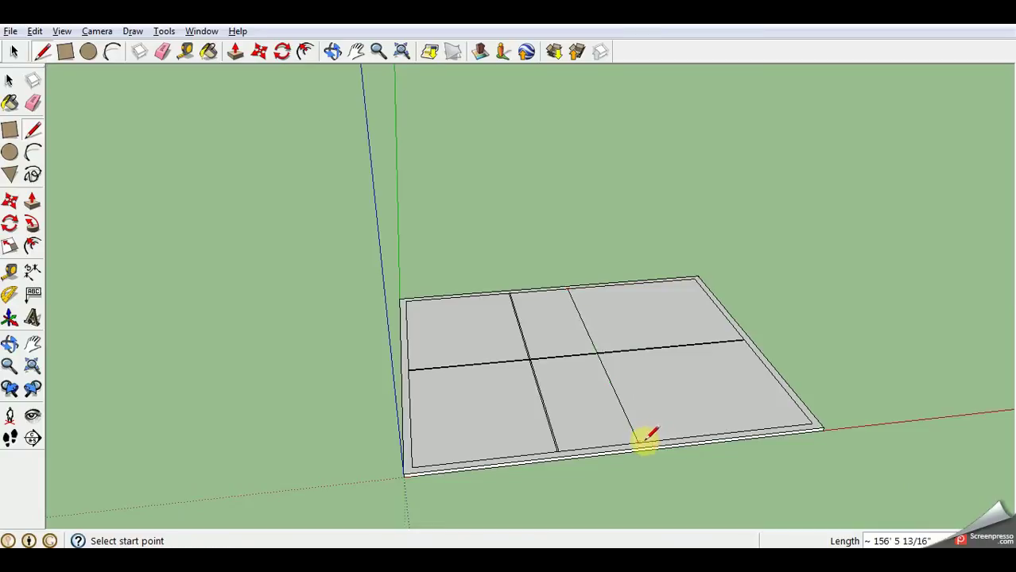
- Draw a .20 m segment along the inner back edge from the line's end, and a parallel line about 156' 6" long to the front edge
{"action": "scroll", "coordinate": [601, 284], "scroll_direction": "up", "scroll_amount": 4}
{"action": "scroll", "coordinate": [541, 297], "scroll_direction": "up", "scroll_amount": 4}
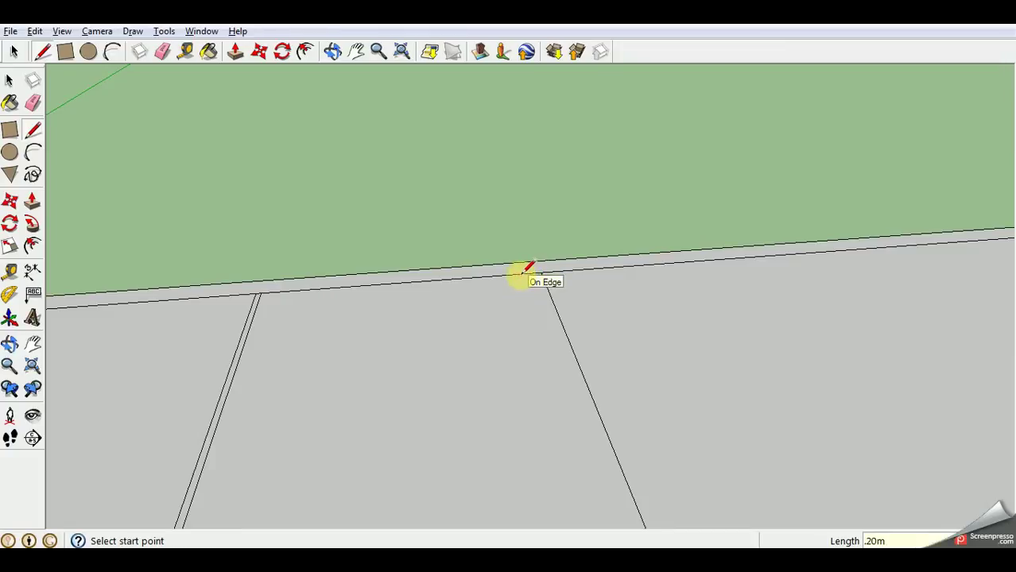
{"action": "scroll", "coordinate": [385, 343], "scroll_direction": "down", "scroll_amount": 6}
{"action": "scroll", "coordinate": [907, 405], "scroll_direction": "down", "scroll_amount": 3}
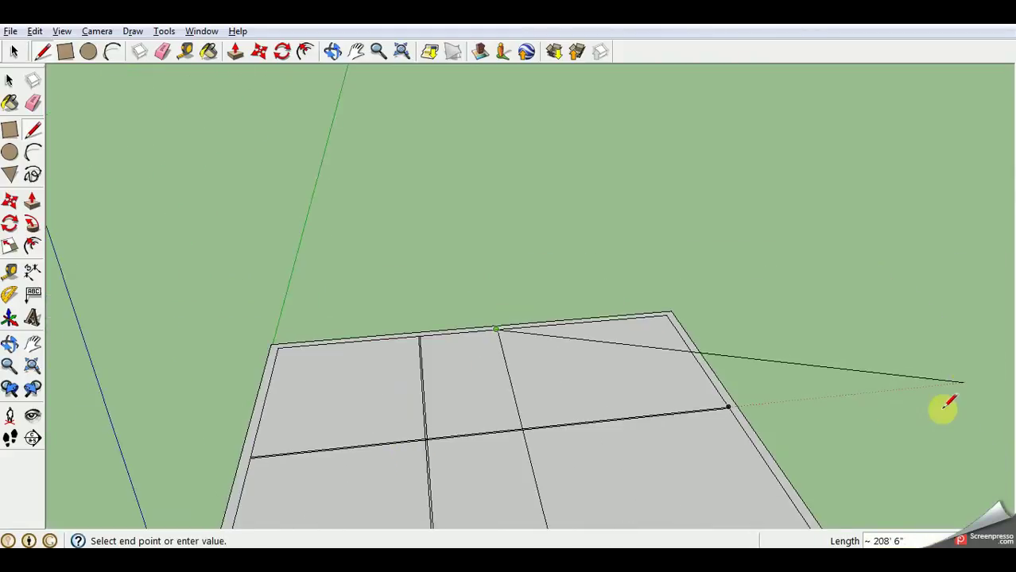
{"action": "middle_click_drag", "start_coordinate": [941, 408], "coordinate": [295, 165]}
{"action": "scroll", "coordinate": [494, 429], "scroll_direction": "up", "scroll_amount": 3}
{"action": "scroll", "coordinate": [494, 432], "scroll_direction": "up", "scroll_amount": 4}
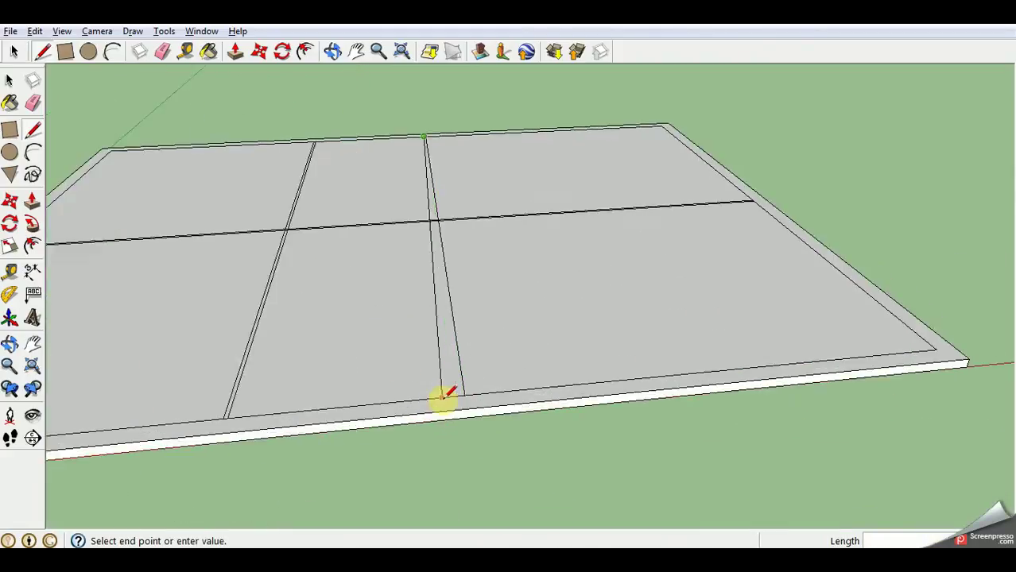
{"action": "scroll", "coordinate": [466, 367], "scroll_direction": "up", "scroll_amount": 1}
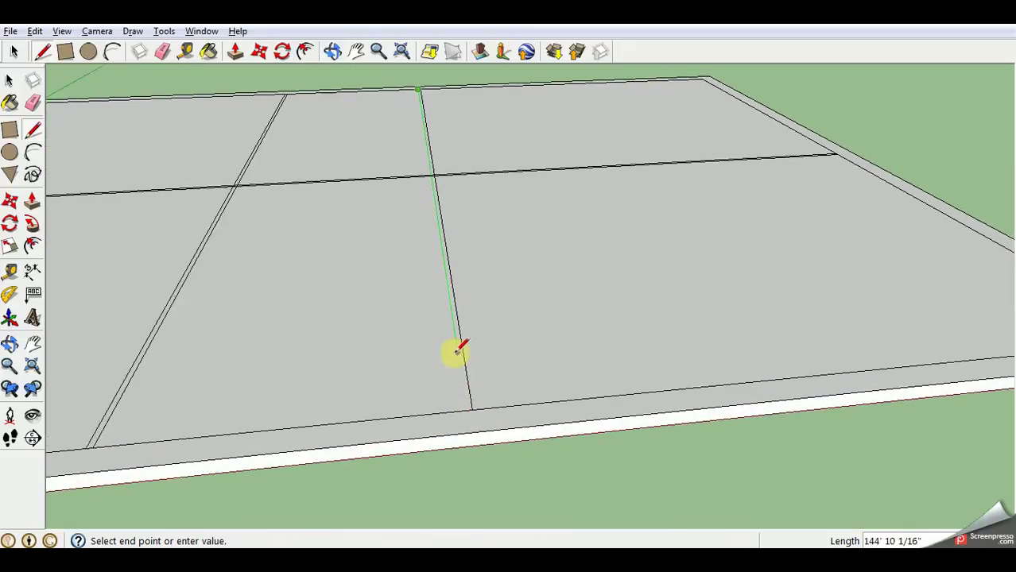
{"action": "scroll", "coordinate": [463, 374], "scroll_direction": "up", "scroll_amount": 1}
{"action": "left_click", "coordinate": [469, 412]}
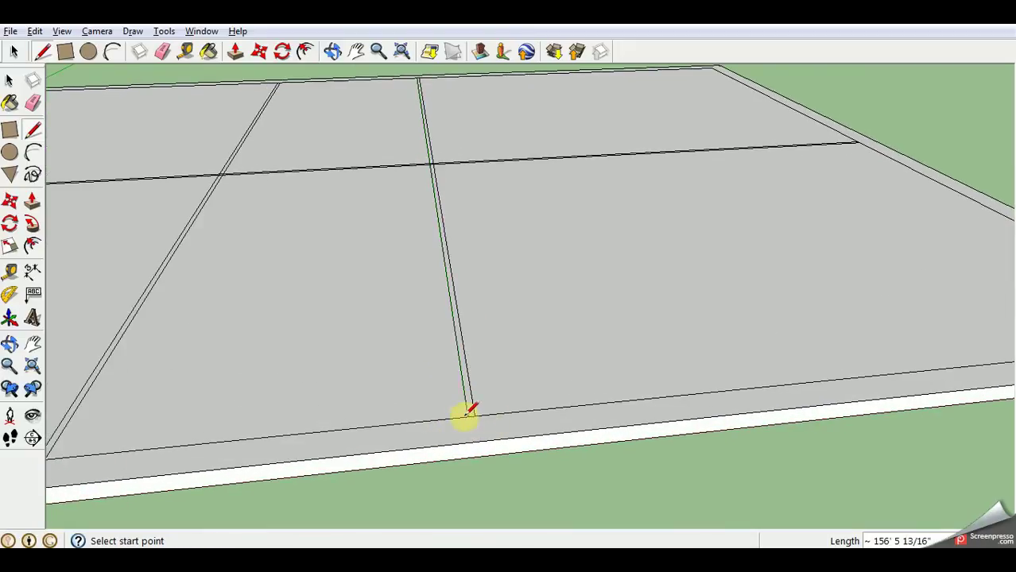
- Look over the partition layout and the large front room on the right side of the base
{"action": "scroll", "coordinate": [882, 192], "scroll_direction": "down", "scroll_amount": 3}
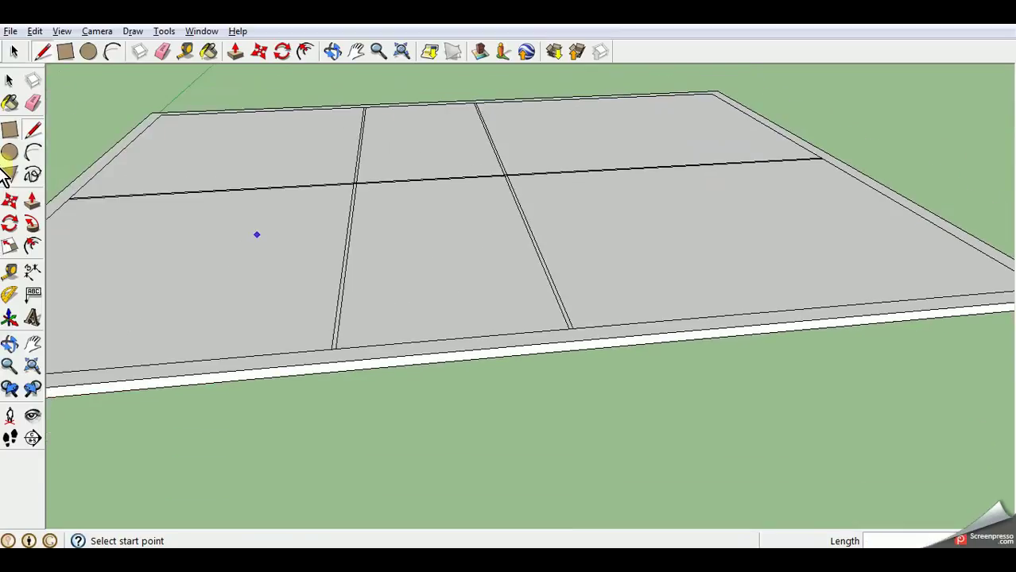
{"action": "scroll", "coordinate": [753, 156], "scroll_direction": "up", "scroll_amount": 1}
{"action": "scroll", "coordinate": [567, 333], "scroll_direction": "down", "scroll_amount": 3}
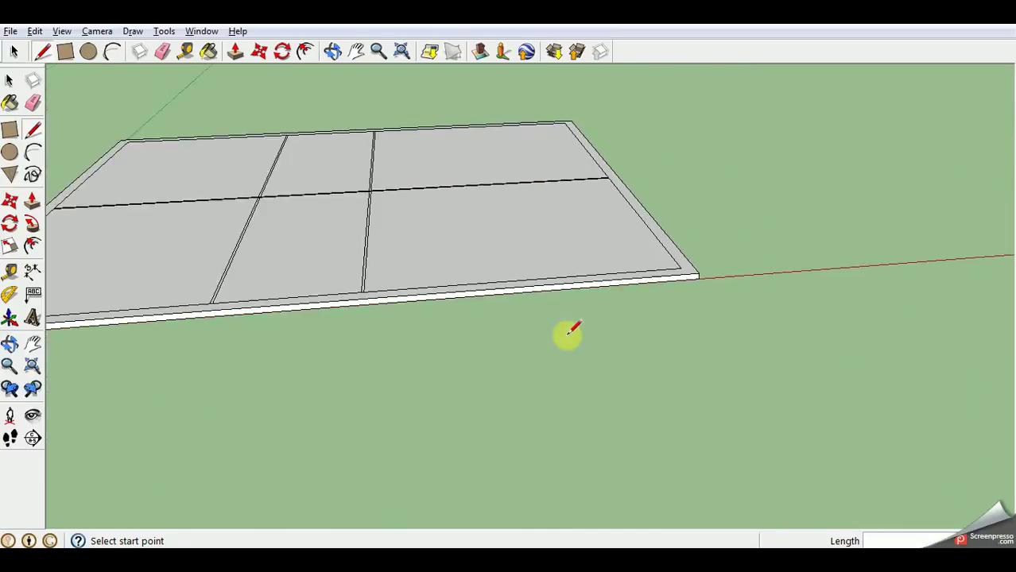
{"action": "scroll", "coordinate": [457, 128], "scroll_direction": "up", "scroll_amount": 2}
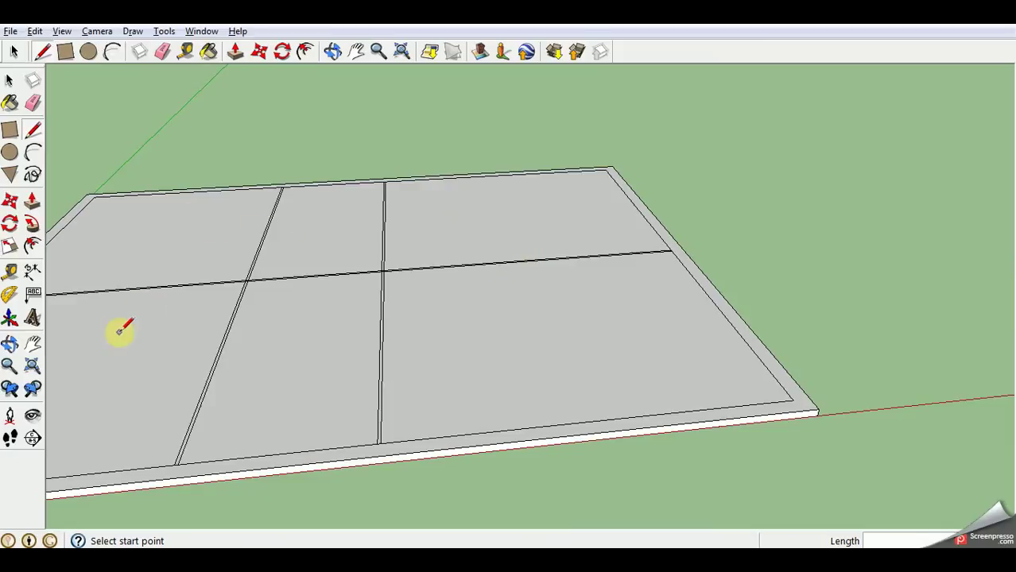
{"action": "scroll", "coordinate": [557, 295], "scroll_direction": "up", "scroll_amount": 2}
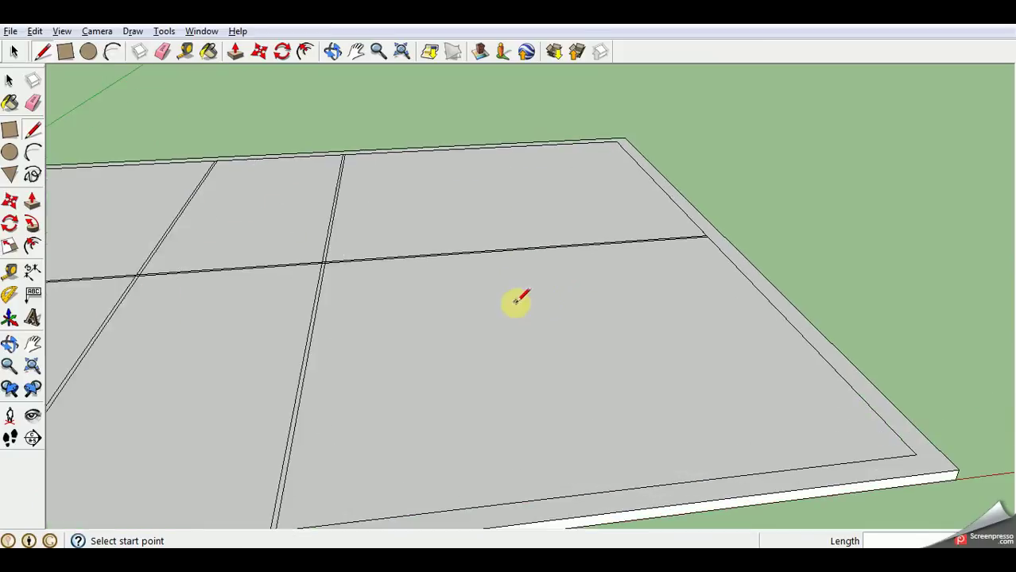
{"action": "scroll", "coordinate": [522, 295], "scroll_direction": "down", "scroll_amount": 1}
{"action": "scroll", "coordinate": [554, 348], "scroll_direction": "down", "scroll_amount": 1}
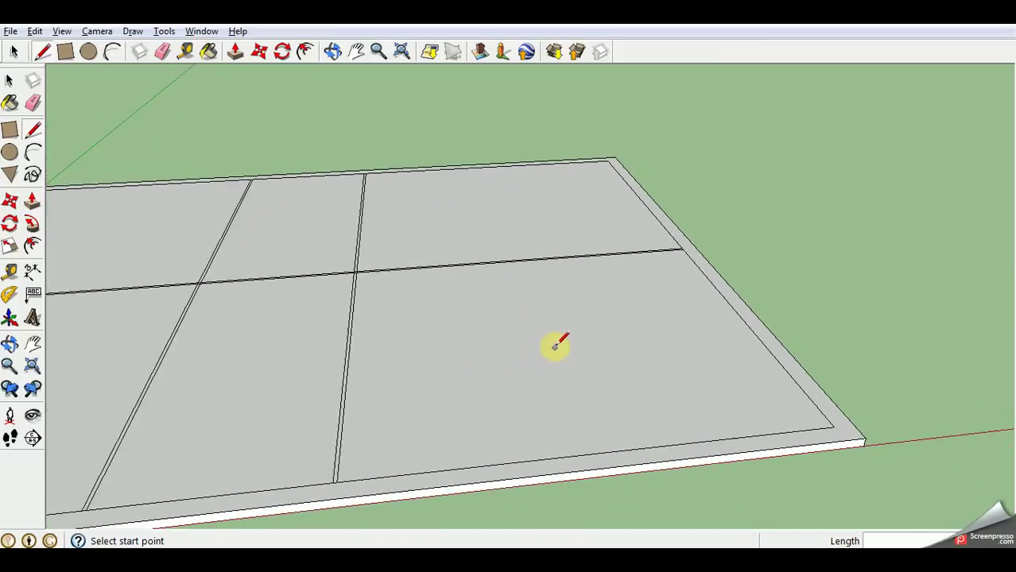
{"action": "scroll", "coordinate": [554, 347], "scroll_direction": "up", "scroll_amount": 1}
{"action": "scroll", "coordinate": [278, 337], "scroll_direction": "down", "scroll_amount": 1}
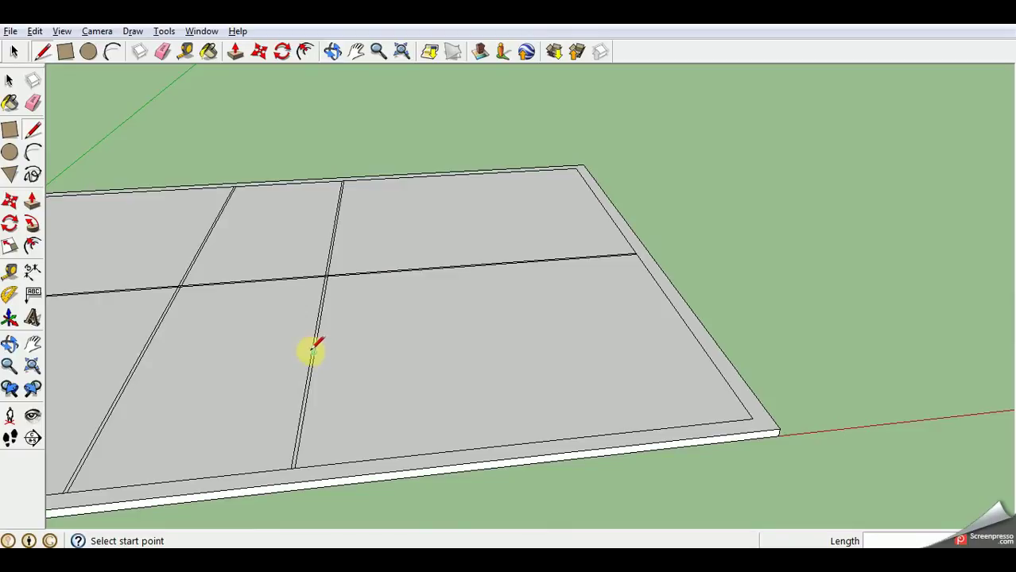
- Draw a cross line between the two dividing strips, in front of the existing cross partition
{"action": "scroll", "coordinate": [320, 365], "scroll_direction": "up", "scroll_amount": 4}
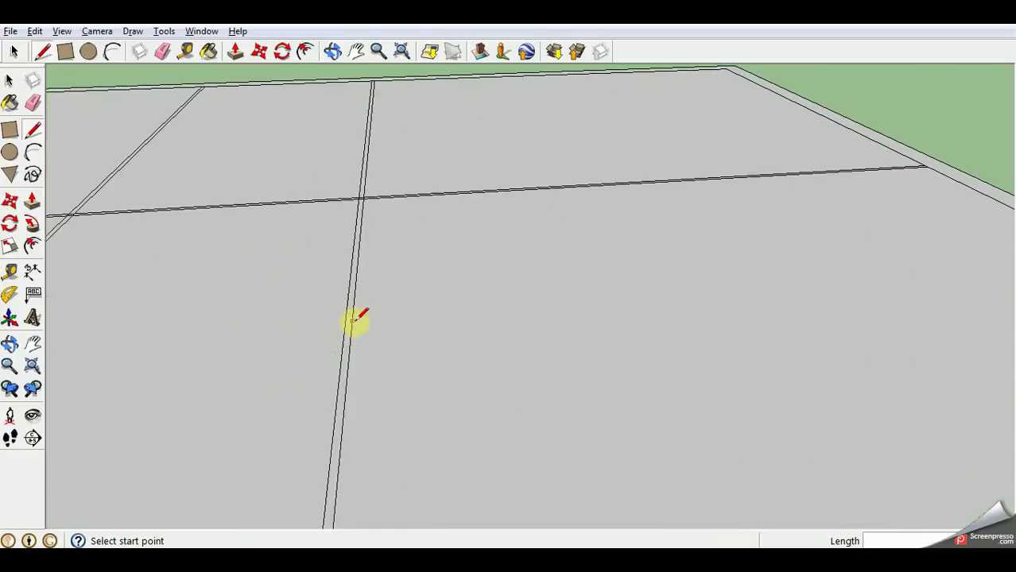
{"action": "left_click", "coordinate": [343, 343]}
{"action": "scroll", "coordinate": [240, 313], "scroll_direction": "down", "scroll_amount": 2}
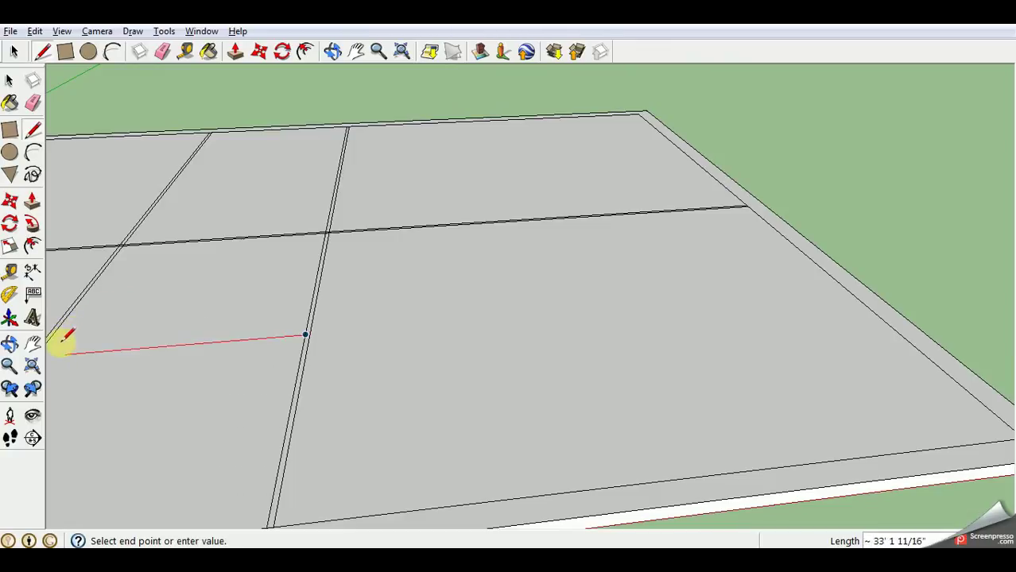
{"action": "scroll", "coordinate": [675, 310], "scroll_direction": "down", "scroll_amount": 3}
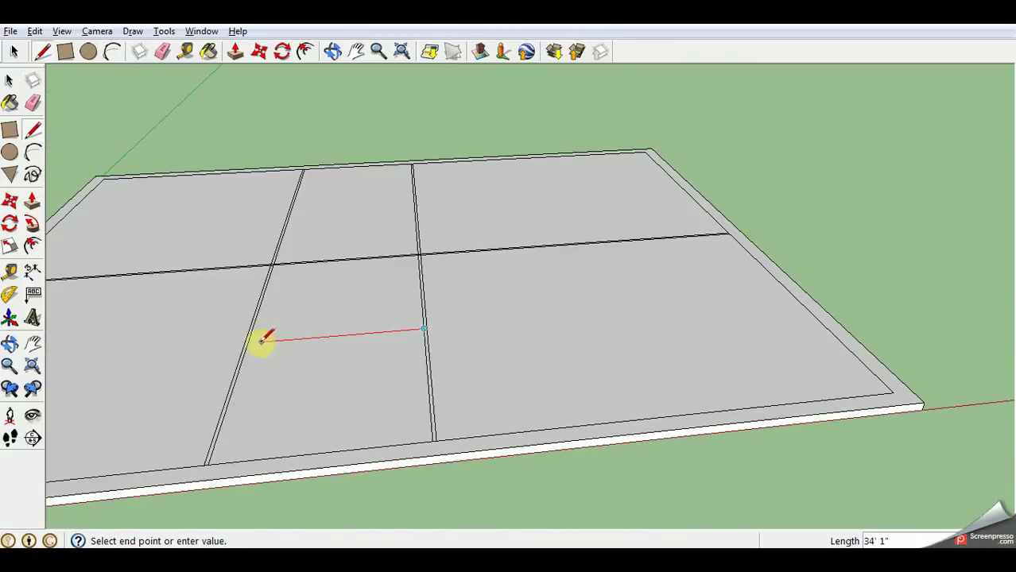
{"action": "left_click", "coordinate": [251, 340]}
- Draw a .20 m segment along the left dividing strip from the cross line's end, and a parallel line about 36' 10" long to the right strip
{"action": "scroll", "coordinate": [252, 341], "scroll_direction": "up", "scroll_amount": 5}
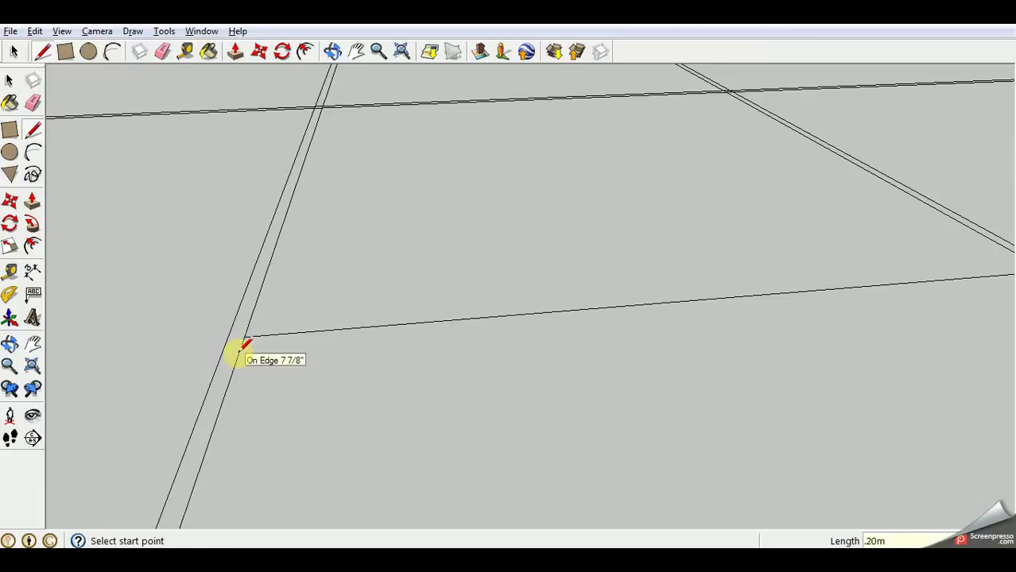
{"action": "left_click", "coordinate": [243, 344]}
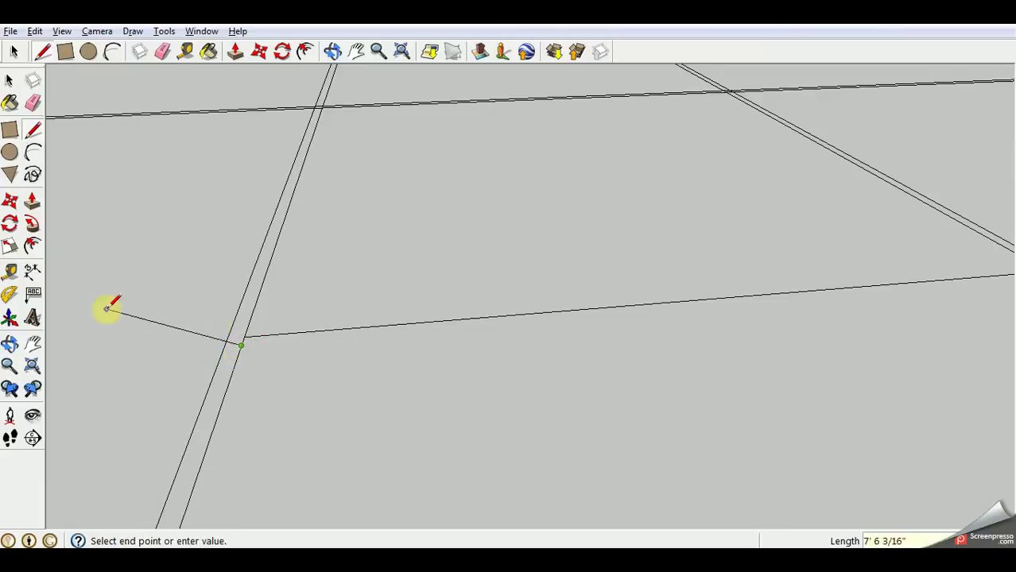
{"action": "middle_click_drag", "start_coordinate": [221, 322], "coordinate": [107, 306]}
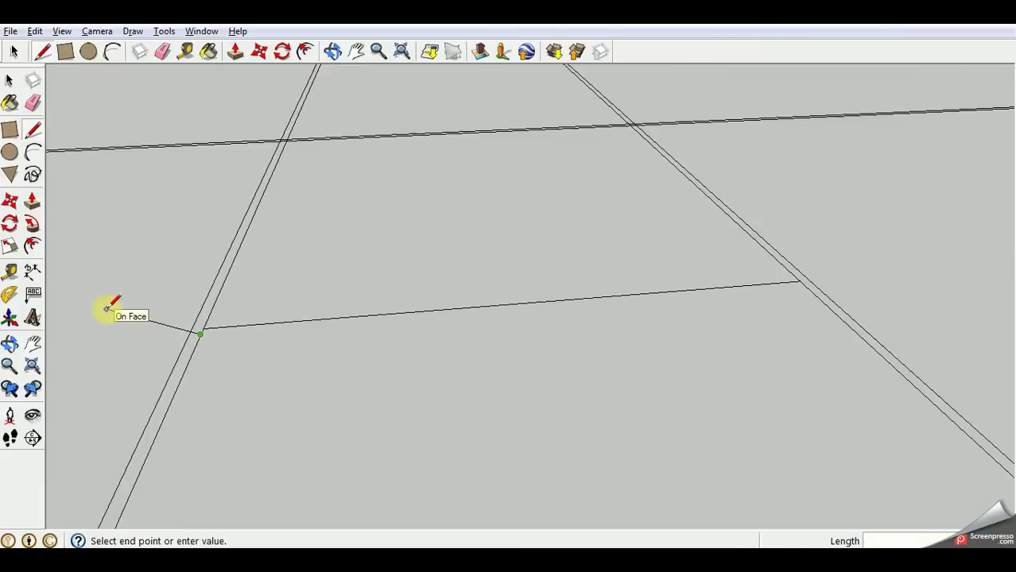
{"action": "left_click", "coordinate": [801, 284]}
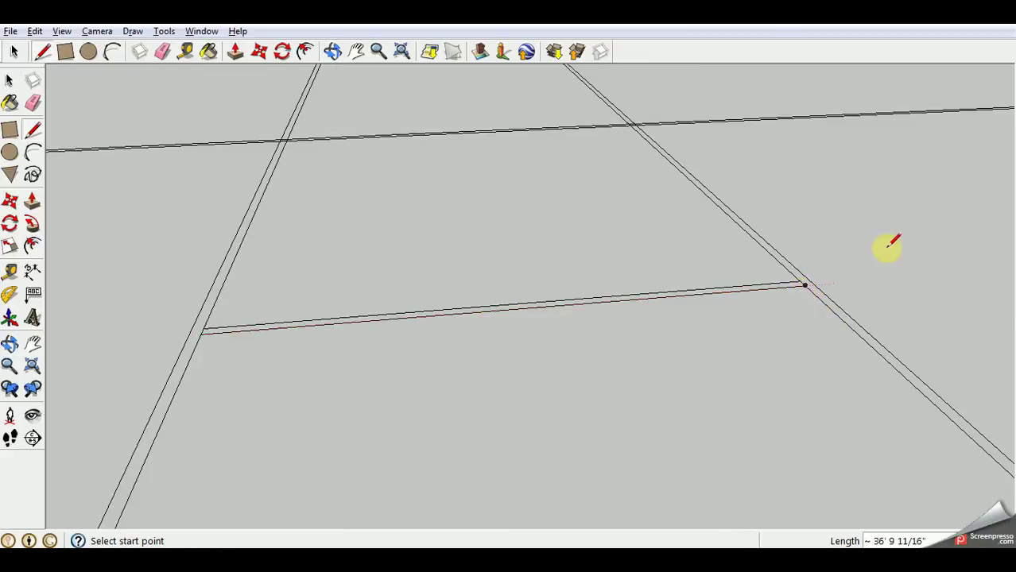
- Extend the back line of the new cross partition over the right dividing strip to the inner outline's right edge, about 86' 9" long
{"action": "scroll", "coordinate": [236, 333], "scroll_direction": "down", "scroll_amount": 4}
{"action": "scroll", "coordinate": [238, 333], "scroll_direction": "down", "scroll_amount": 3}
{"action": "scroll", "coordinate": [739, 314], "scroll_direction": "up", "scroll_amount": 3}
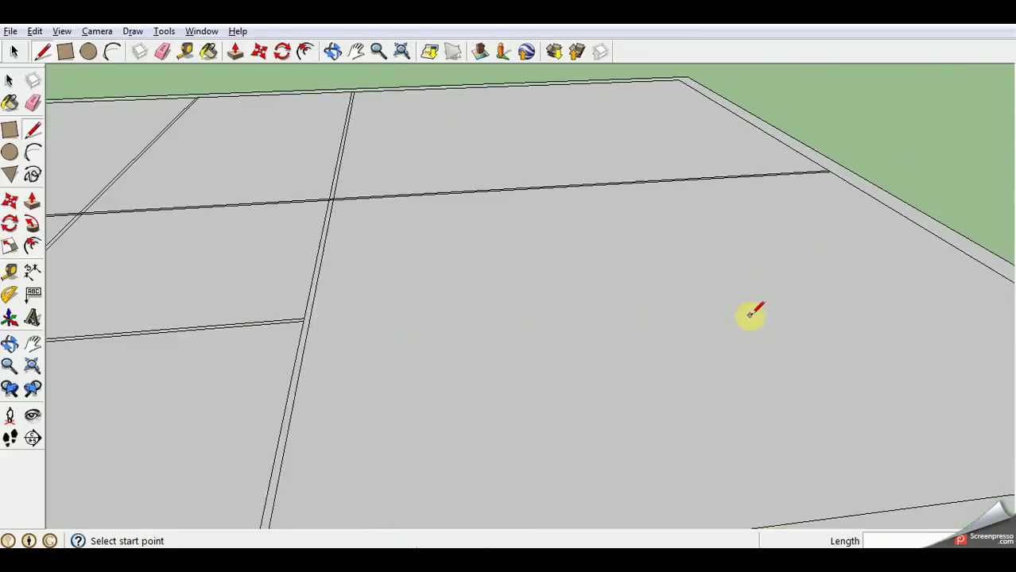
{"action": "left_click", "coordinate": [304, 319]}
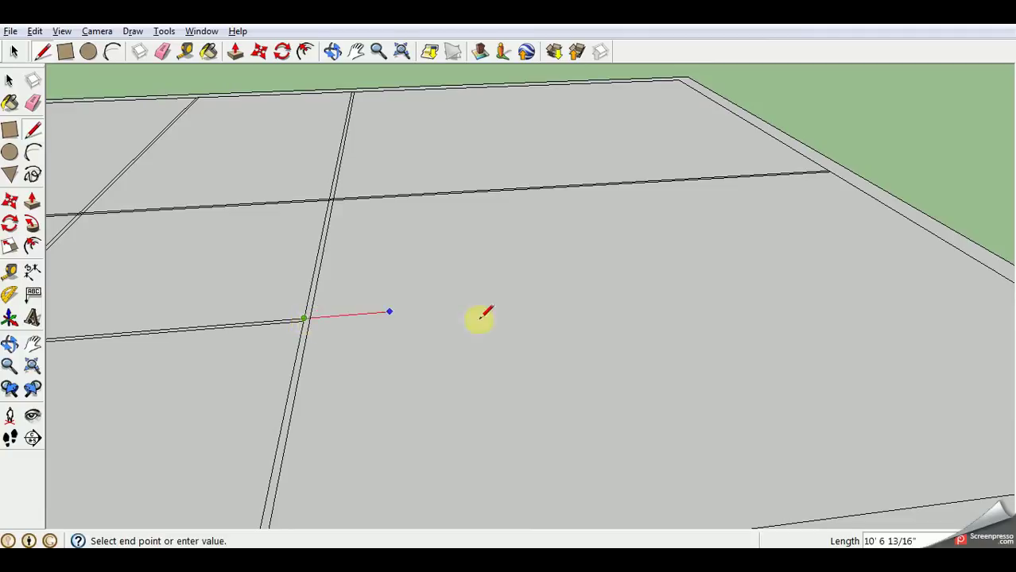
{"action": "left_click", "coordinate": [984, 264]}
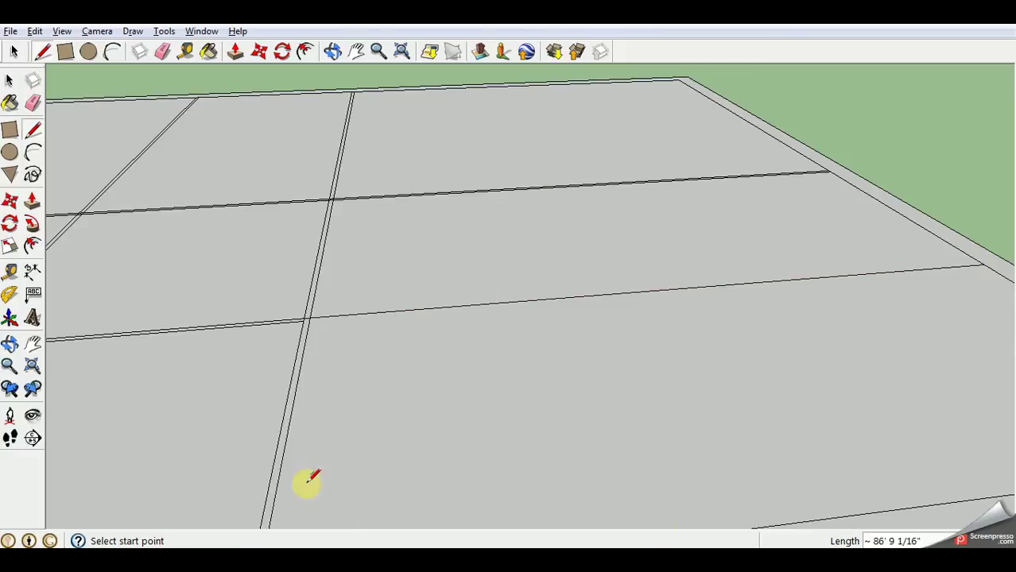
- Draw the cross partition's front line from the right dividing strip to the inner outline's right edge
{"action": "left_click", "coordinate": [303, 322]}
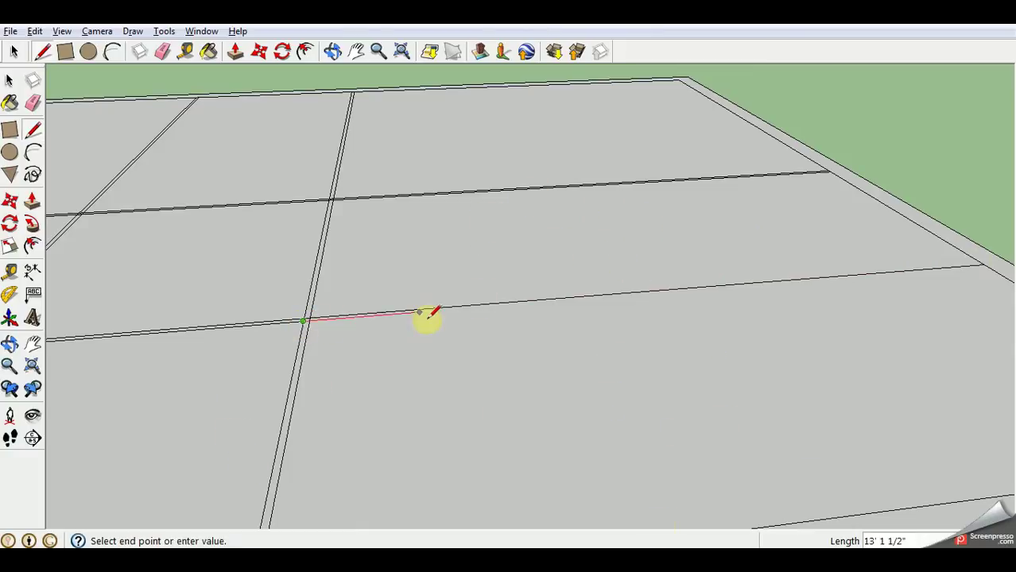
{"action": "left_click", "coordinate": [986, 267]}
{"action": "scroll", "coordinate": [345, 390], "scroll_direction": "down", "scroll_amount": 3}
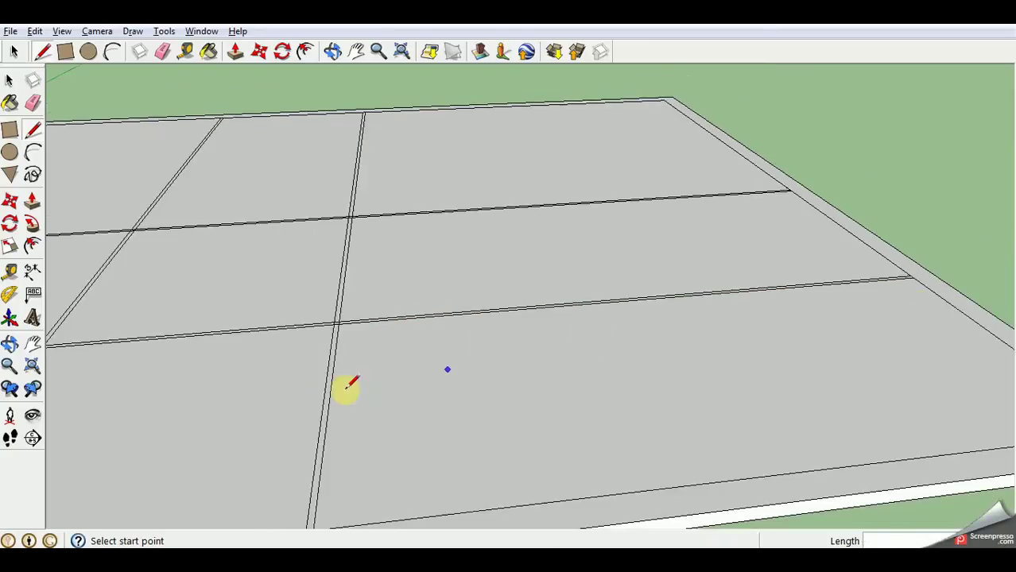
- Draw a line about 38' 9 1/2" long between the two cross partitions, near the inner outline's right edge
{"action": "scroll", "coordinate": [345, 381], "scroll_direction": "down", "scroll_amount": 2}
{"action": "scroll", "coordinate": [391, 390], "scroll_direction": "up", "scroll_amount": 3}
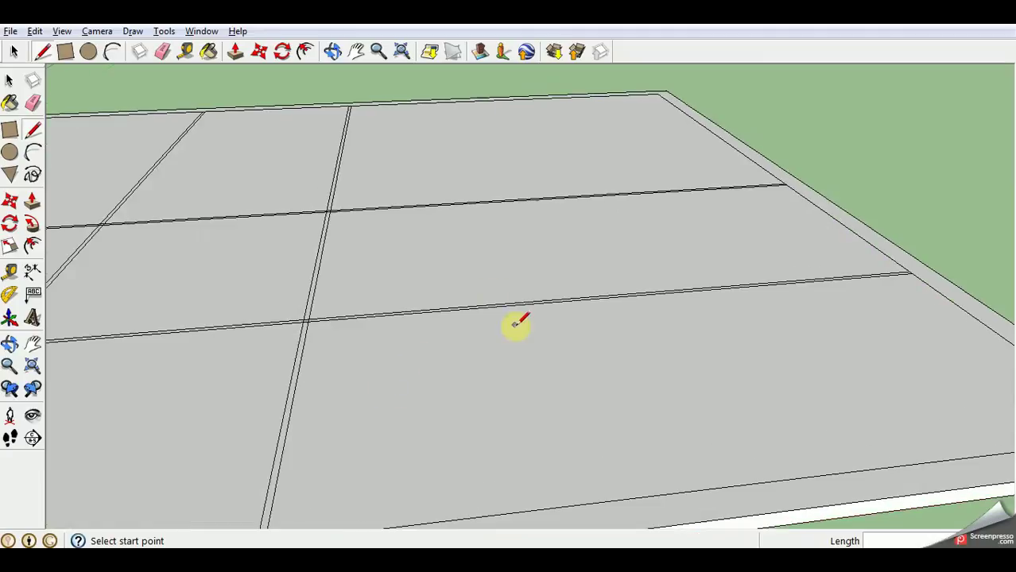
{"action": "scroll", "coordinate": [548, 296], "scroll_direction": "up", "scroll_amount": 2}
{"action": "scroll", "coordinate": [715, 250], "scroll_direction": "down", "scroll_amount": 1}
{"action": "scroll", "coordinate": [193, 327], "scroll_direction": "down", "scroll_amount": 2}
{"action": "scroll", "coordinate": [670, 215], "scroll_direction": "down", "scroll_amount": 2}
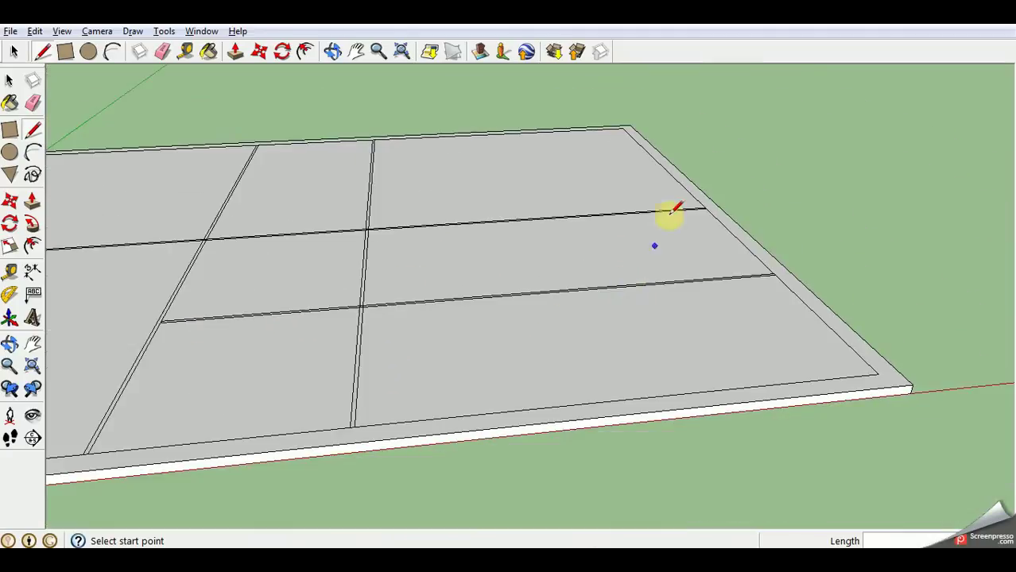
{"action": "scroll", "coordinate": [845, 137], "scroll_direction": "up", "scroll_amount": 2}
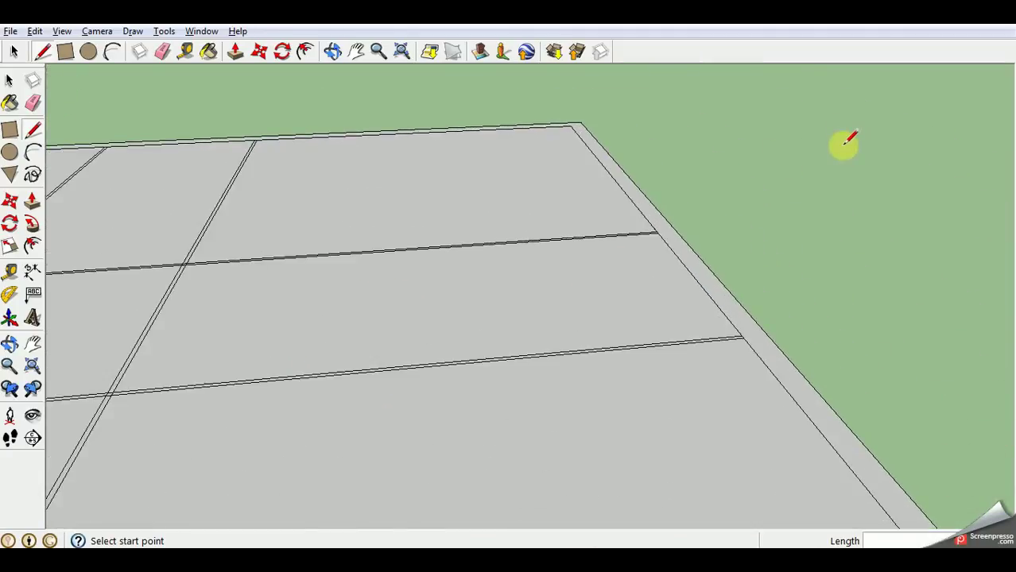
{"action": "scroll", "coordinate": [689, 275], "scroll_direction": "up", "scroll_amount": 2}
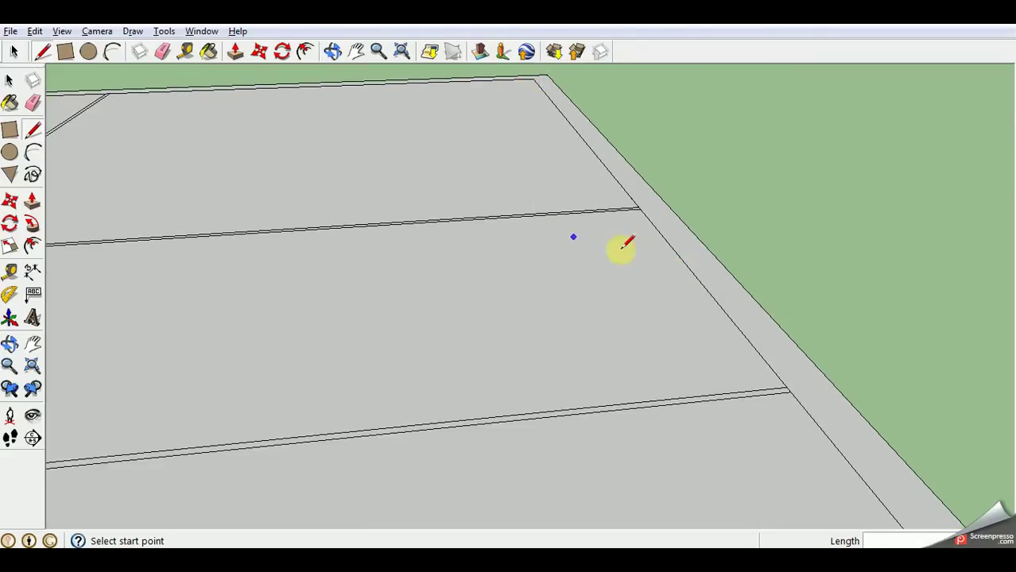
{"action": "left_click", "coordinate": [510, 217]}
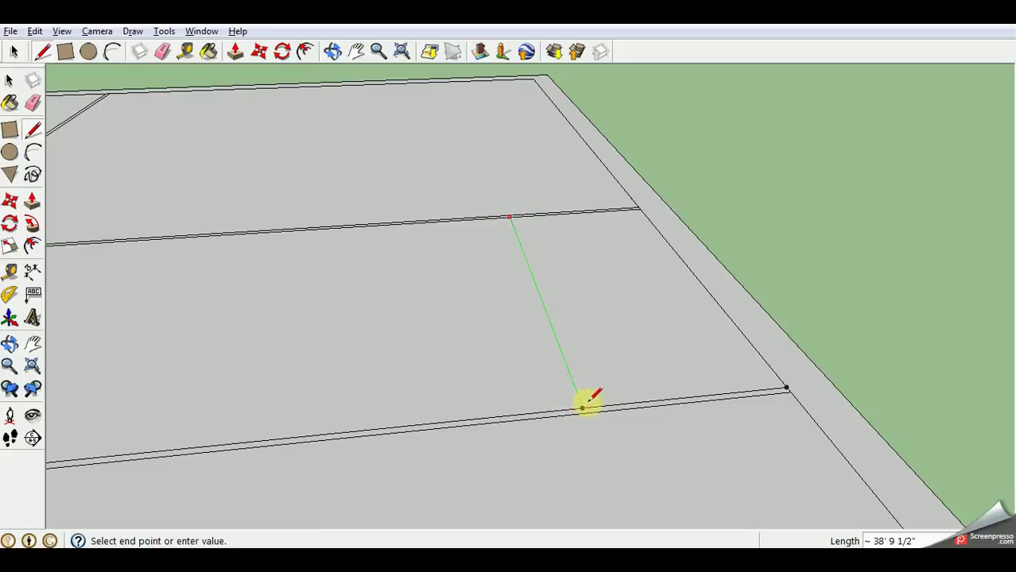
{"action": "left_click", "coordinate": [583, 407]}
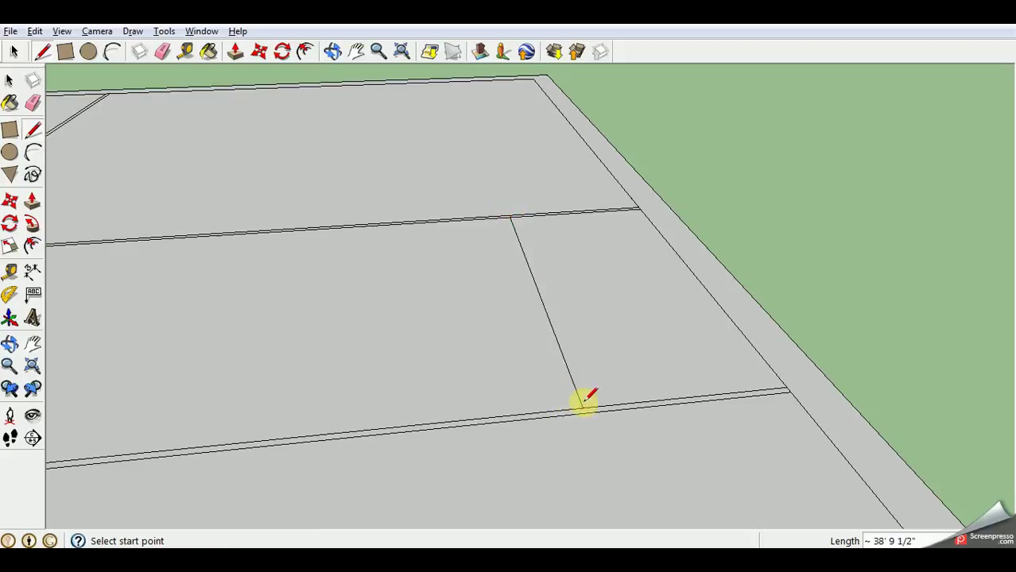
- Draw a .20 m segment along the back cross partition from the new line's end, and a parallel line to the front cross partition
{"action": "left_click", "coordinate": [500, 218]}
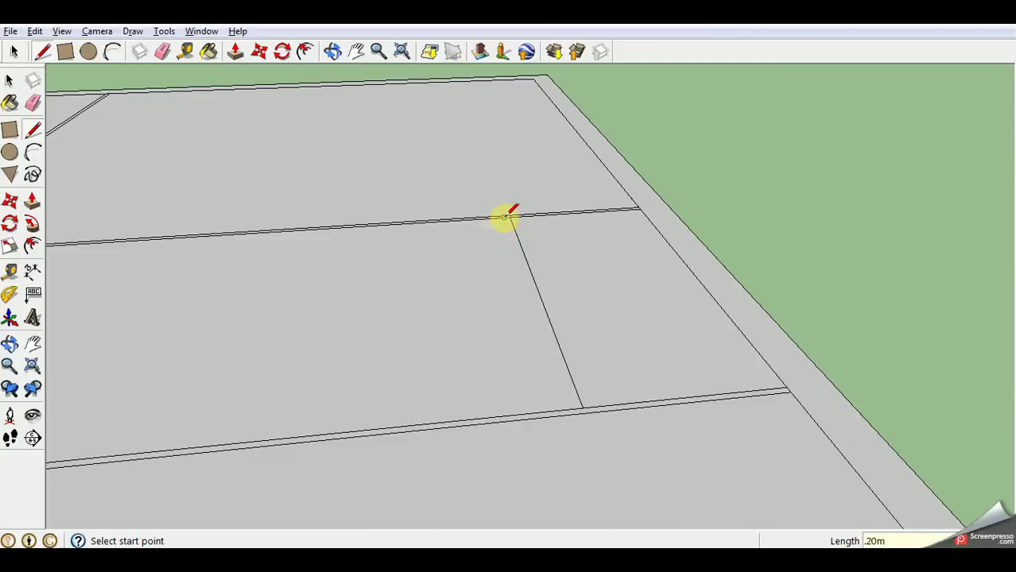
{"action": "left_click", "coordinate": [505, 217]}
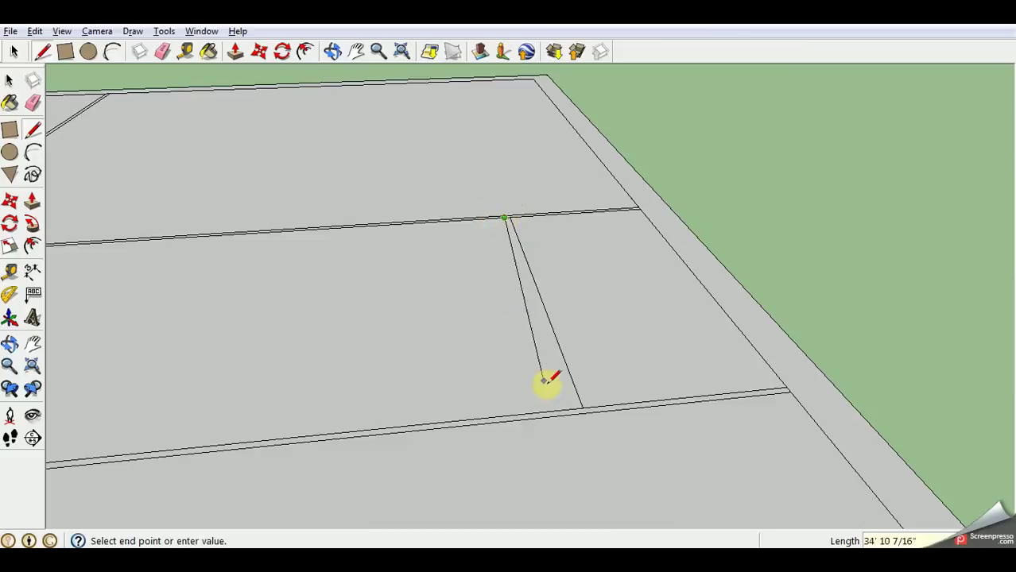
{"action": "left_click", "coordinate": [574, 401]}
- Erase the short segment between the new partition's two lines where it meets the front cross partition
{"action": "scroll", "coordinate": [686, 368], "scroll_direction": "down", "scroll_amount": 8}
{"action": "scroll", "coordinate": [827, 438], "scroll_direction": "down", "scroll_amount": 2}
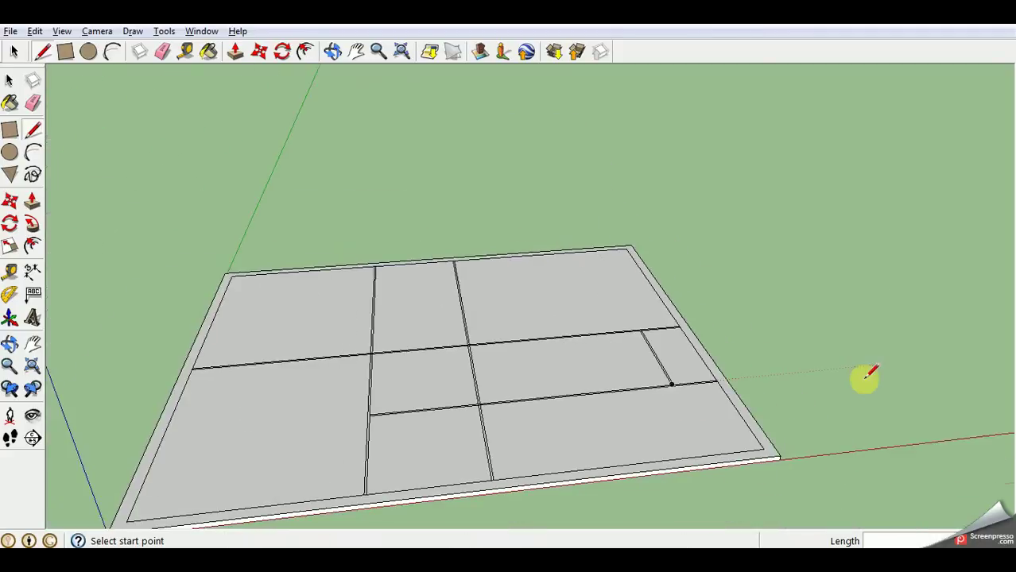
{"action": "scroll", "coordinate": [755, 489], "scroll_direction": "up", "scroll_amount": 3}
{"action": "scroll", "coordinate": [588, 330], "scroll_direction": "up", "scroll_amount": 1}
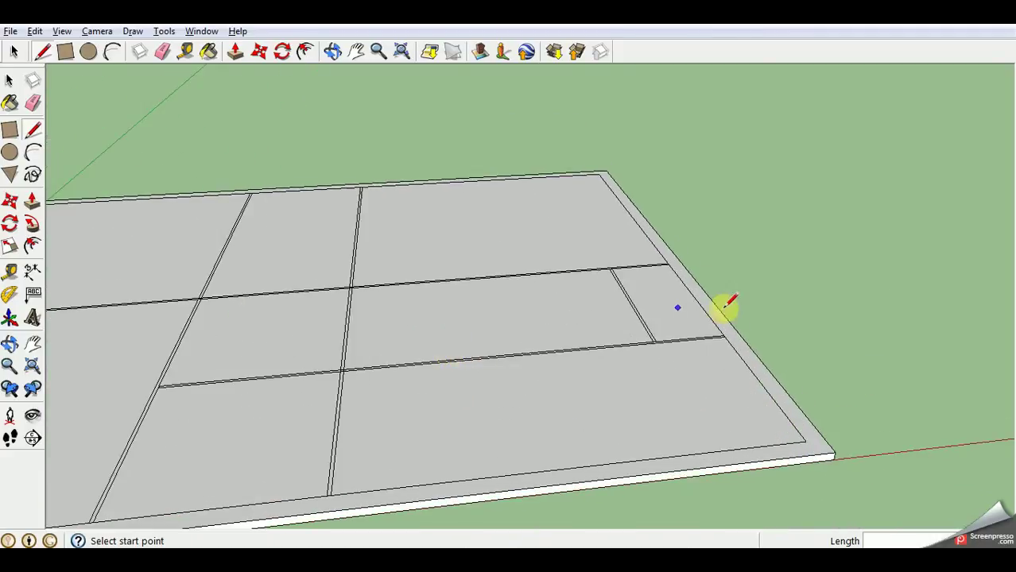
{"action": "scroll", "coordinate": [708, 329], "scroll_direction": "up", "scroll_amount": 4}
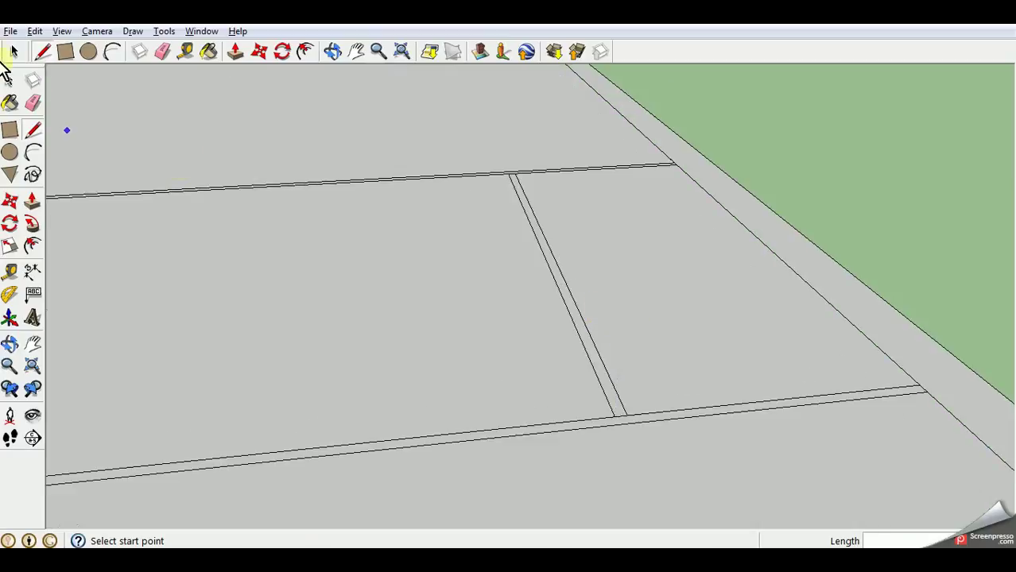
{"action": "left_click", "coordinate": [32, 103]}
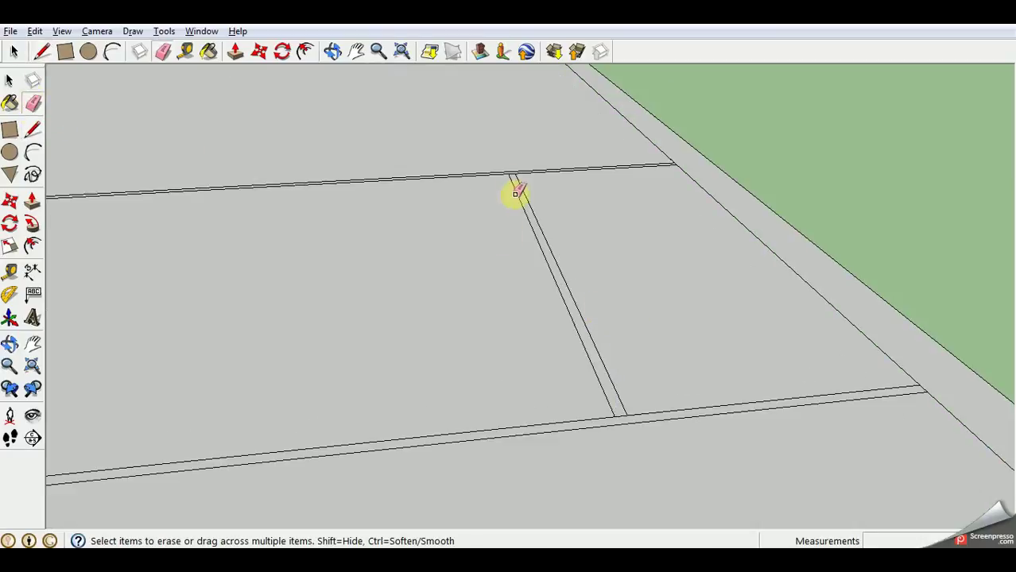
{"action": "scroll", "coordinate": [646, 450], "scroll_direction": "up", "scroll_amount": 1}
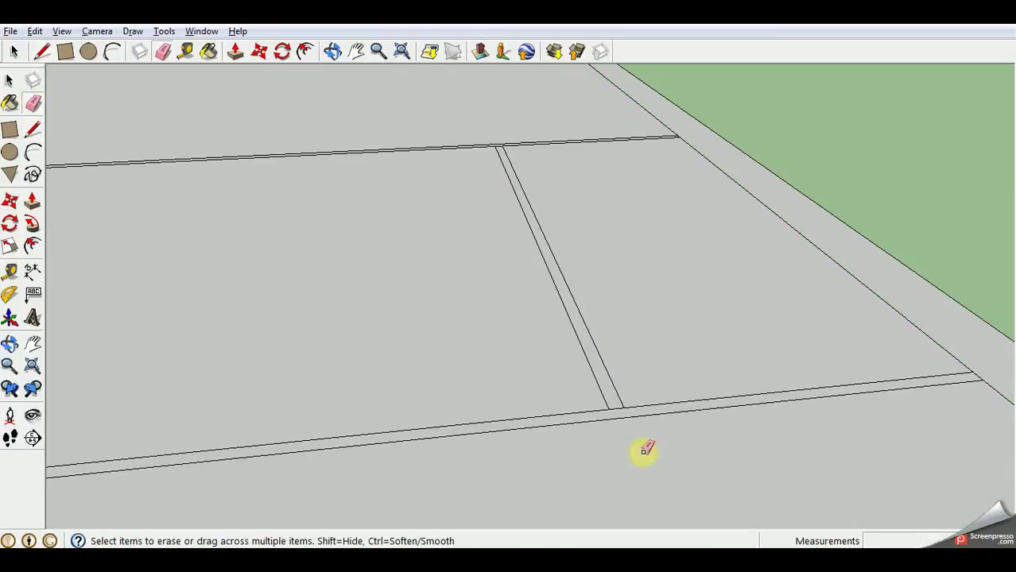
{"action": "left_click", "coordinate": [614, 404]}
- Try to erase the inner outline segment at the right end of the back cross partition
{"action": "mouse_move", "coordinate": [843, 356]}
{"action": "middle_mouse_down"}
{"action": "mouse_move", "coordinate": [681, 345]}
{"action": "mouse_move", "coordinate": [926, 363]}
{"action": "middle_mouse_up"}
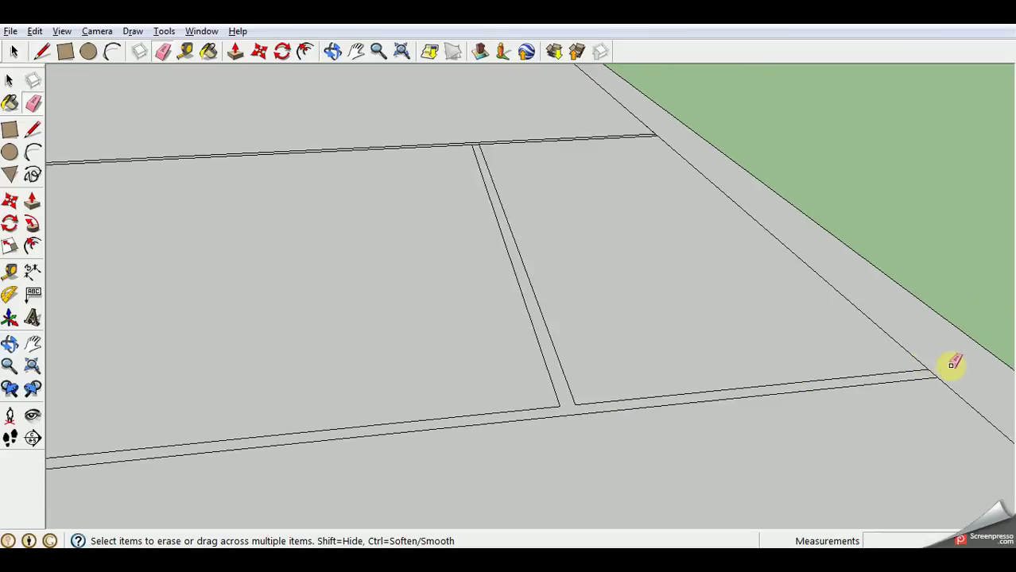
{"action": "middle_click_drag", "start_coordinate": [832, 316], "coordinate": [932, 405]}
{"action": "middle_click_drag", "start_coordinate": [811, 332], "coordinate": [898, 86]}
{"action": "middle_click_drag", "start_coordinate": [245, 329], "coordinate": [531, 104]}
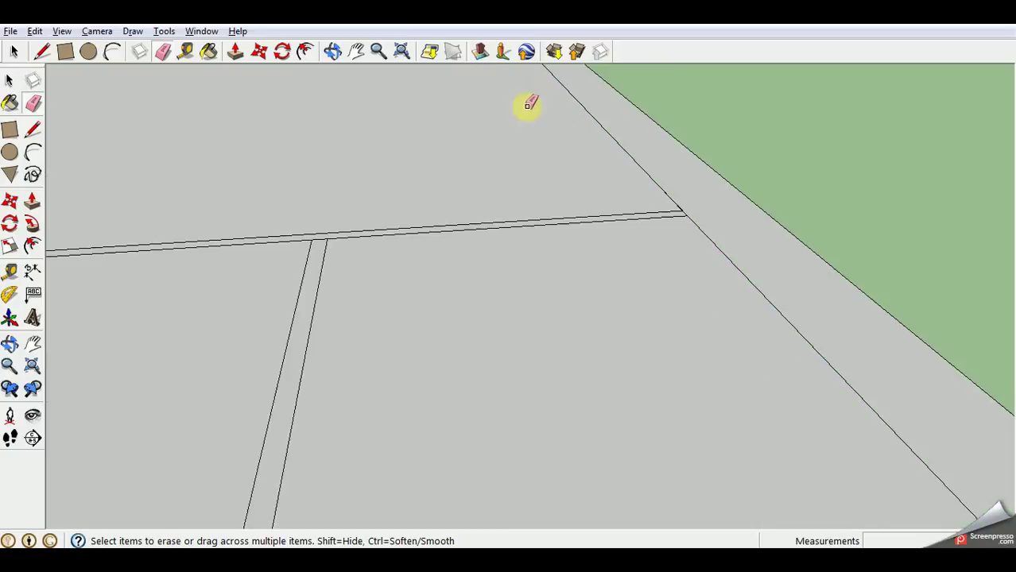
{"action": "middle_click_drag", "start_coordinate": [710, 215], "coordinate": [704, 211]}
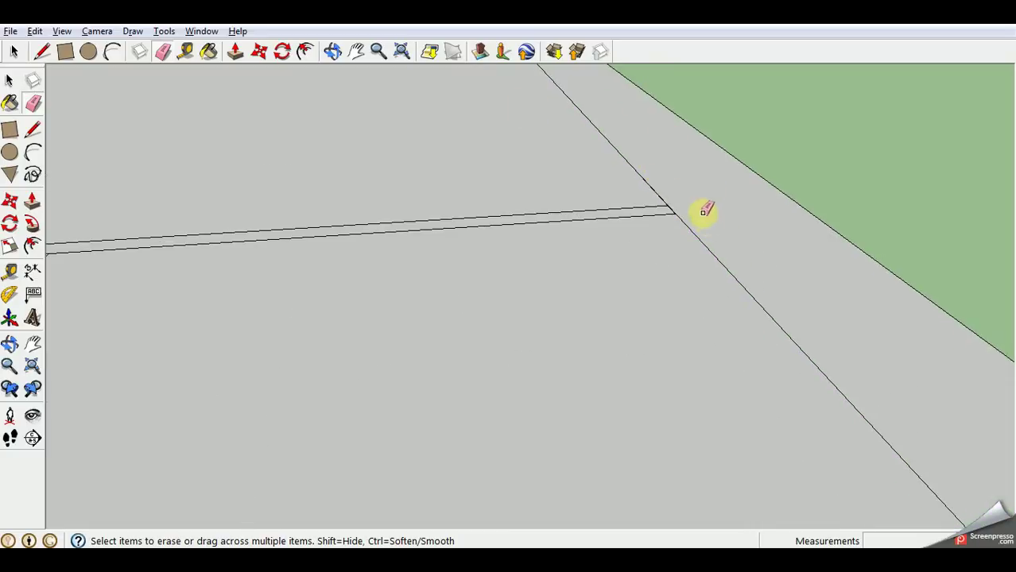
{"action": "left_click_drag", "start_coordinate": [669, 205], "coordinate": [676, 208]}
{"action": "scroll", "coordinate": [681, 205], "scroll_direction": "up", "scroll_amount": 5}
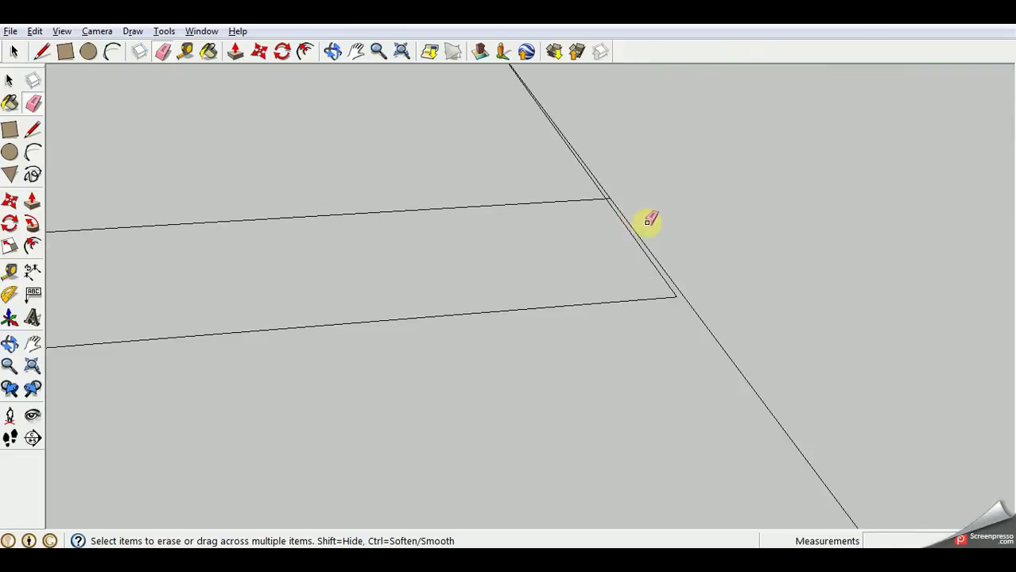
{"action": "scroll", "coordinate": [648, 223], "scroll_direction": "up", "scroll_amount": 2}
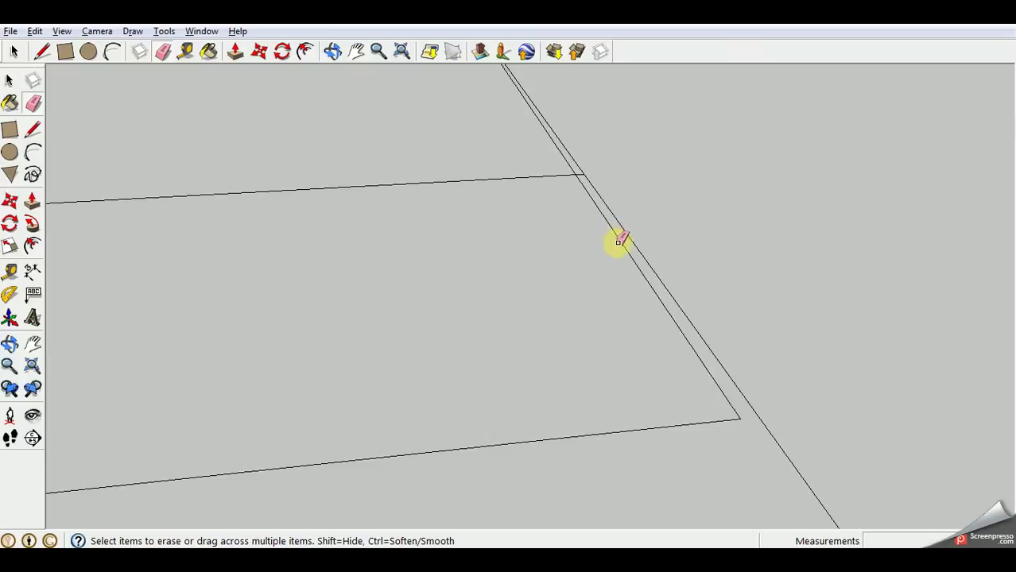
{"action": "scroll", "coordinate": [578, 186], "scroll_direction": "down", "scroll_amount": 5}
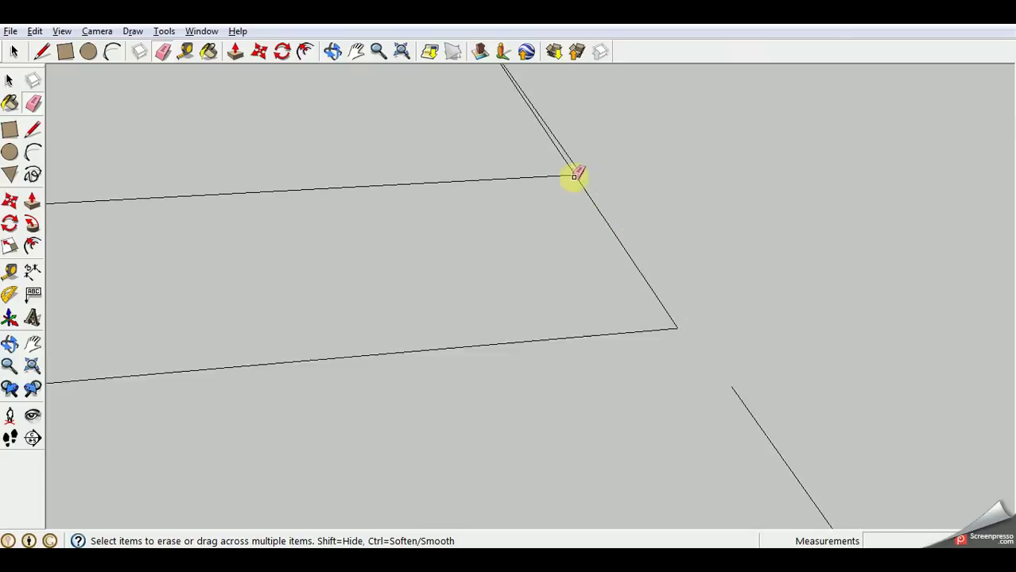
{"action": "scroll", "coordinate": [700, 119], "scroll_direction": "down", "scroll_amount": 2}
{"action": "scroll", "coordinate": [578, 426], "scroll_direction": "down", "scroll_amount": 5}
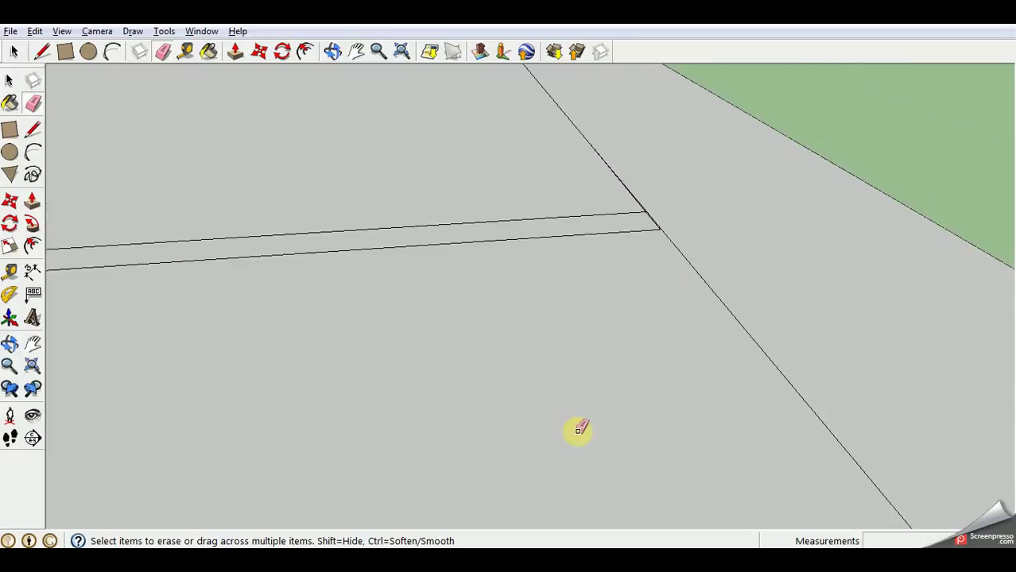
- Examine the inner outline's right edge around the end of the back cross partition
{"action": "scroll", "coordinate": [517, 350], "scroll_direction": "down", "scroll_amount": 1}
{"action": "scroll", "coordinate": [501, 221], "scroll_direction": "up", "scroll_amount": 3}
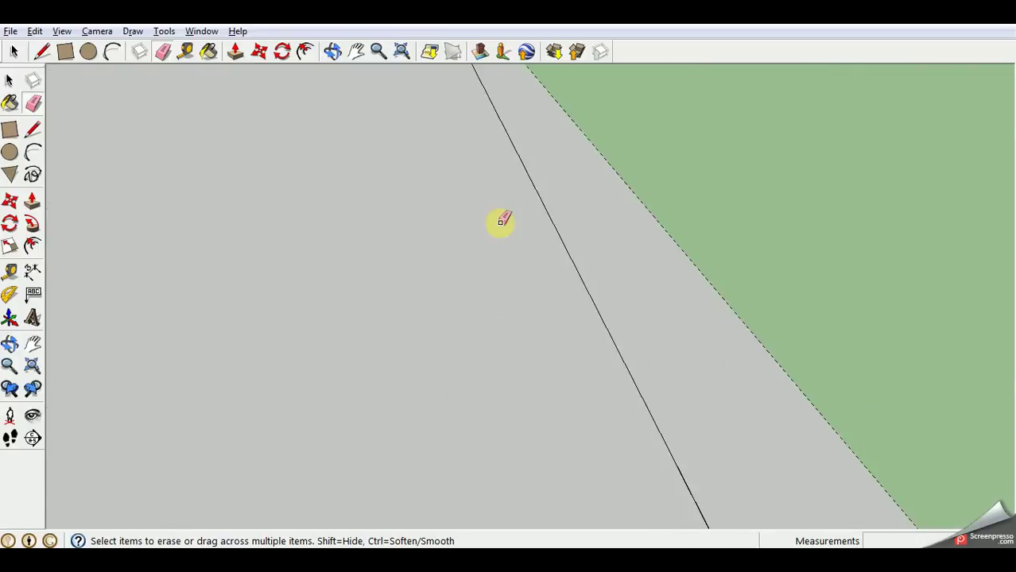
{"action": "scroll", "coordinate": [680, 321], "scroll_direction": "down", "scroll_amount": 5}
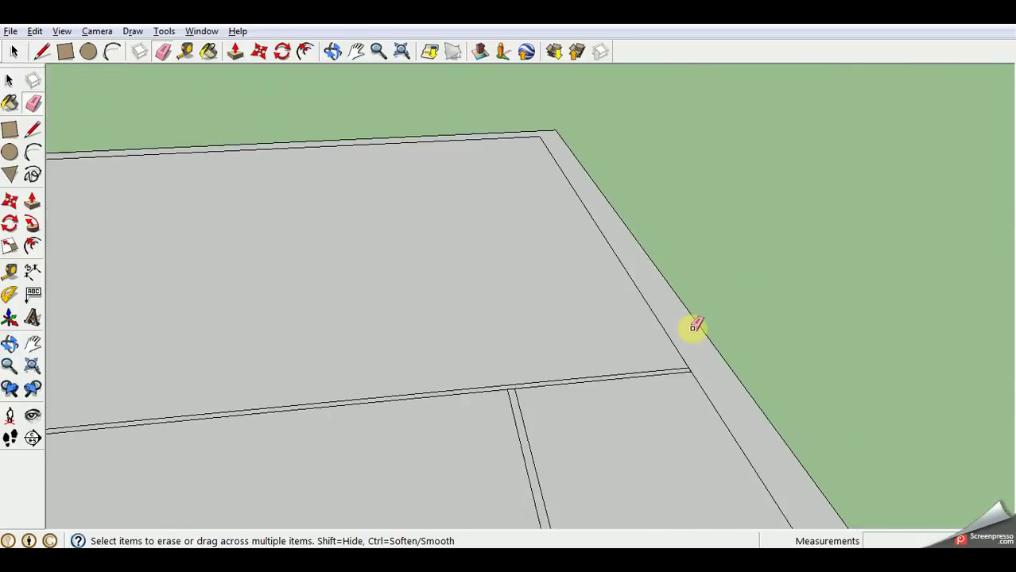
{"action": "scroll", "coordinate": [690, 330], "scroll_direction": "up", "scroll_amount": 3}
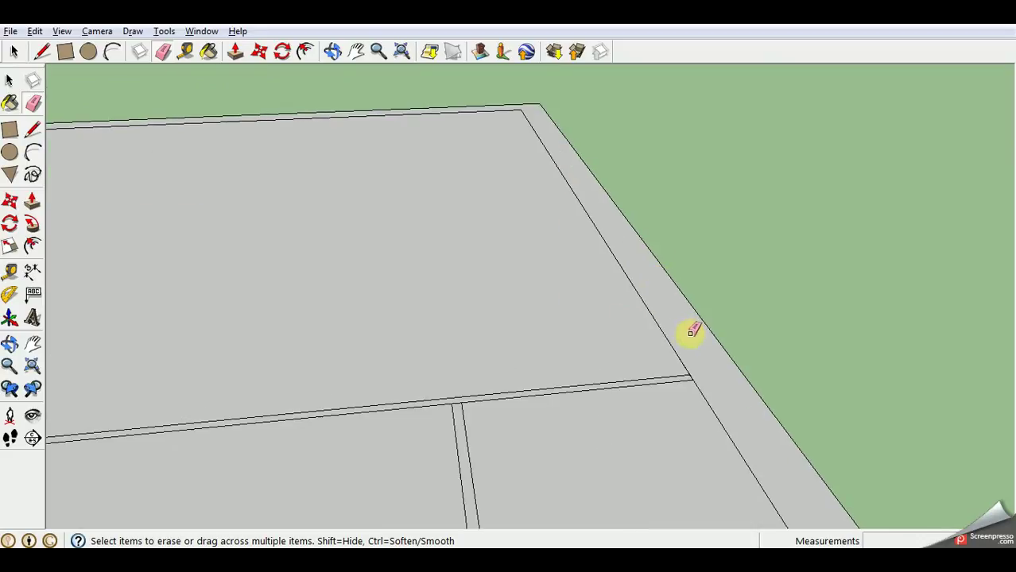
{"action": "scroll", "coordinate": [684, 350], "scroll_direction": "up", "scroll_amount": 2}
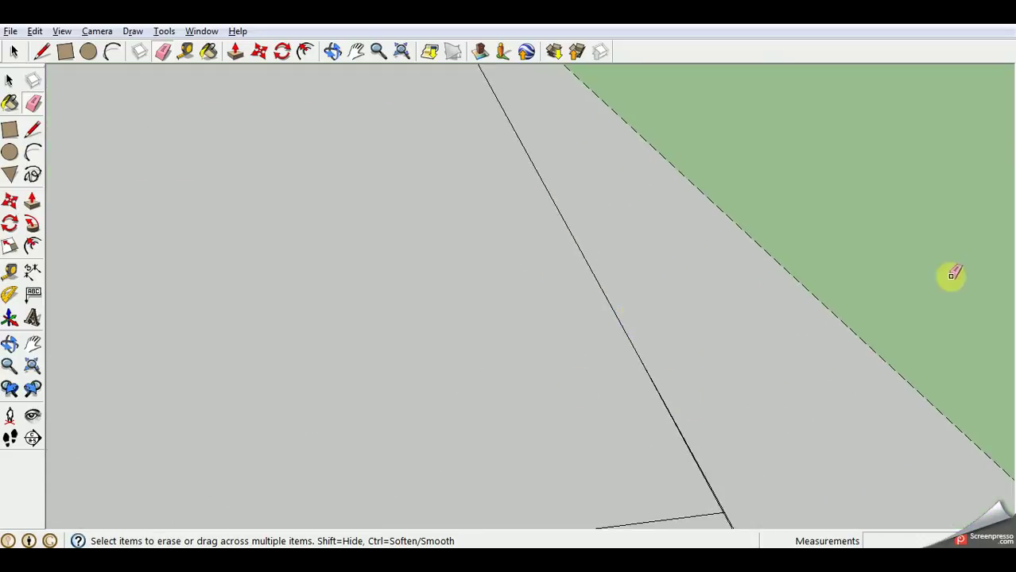
{"action": "scroll", "coordinate": [390, 322], "scroll_direction": "down", "scroll_amount": 3}
{"action": "scroll", "coordinate": [564, 365], "scroll_direction": "up", "scroll_amount": 2}
{"action": "scroll", "coordinate": [463, 444], "scroll_direction": "up", "scroll_amount": 2}
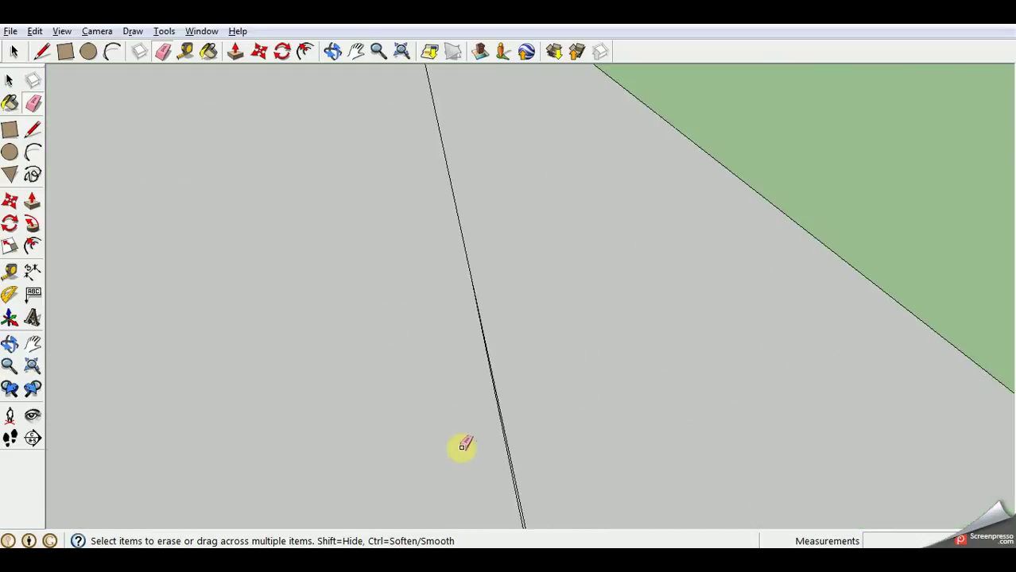
{"action": "scroll", "coordinate": [970, 239], "scroll_direction": "down", "scroll_amount": 3}
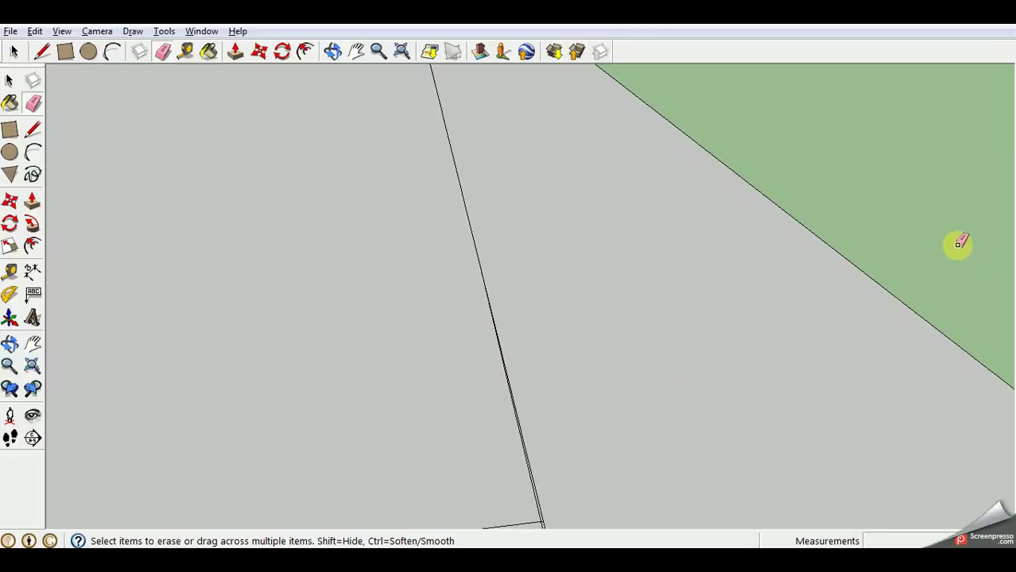
{"action": "scroll", "coordinate": [960, 230], "scroll_direction": "down", "scroll_amount": 1}
{"action": "scroll", "coordinate": [317, 340], "scroll_direction": "down", "scroll_amount": 3}
{"action": "scroll", "coordinate": [427, 449], "scroll_direction": "up", "scroll_amount": 2}
{"action": "scroll", "coordinate": [438, 443], "scroll_direction": "up", "scroll_amount": 4}
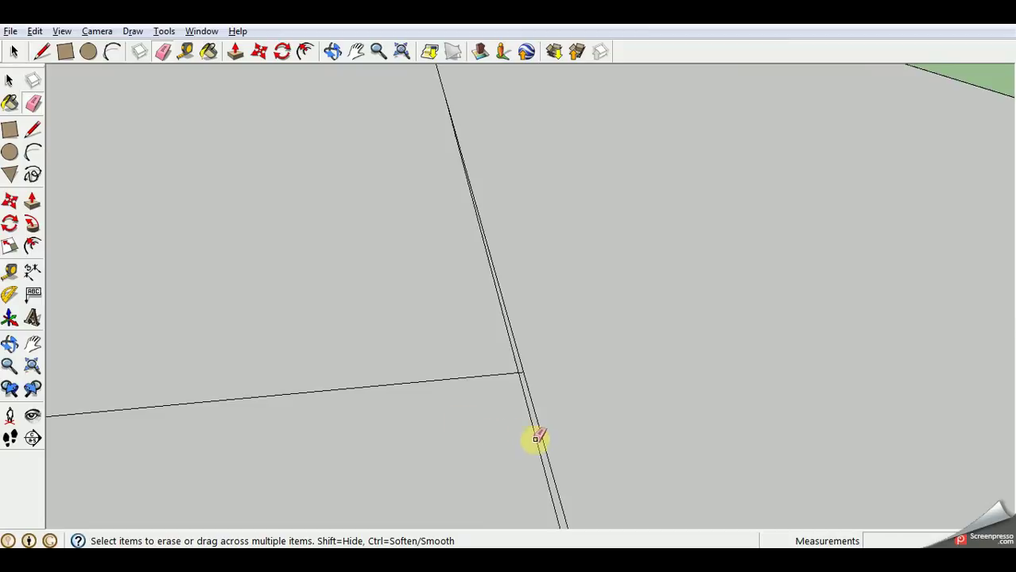
- Erase the stray duplicate edge along the inner outline beside the back cross partition, undoing the first erasure
{"action": "left_click_drag", "start_coordinate": [507, 356], "coordinate": [513, 345]}
{"action": "key", "text": "ctrl+z"}
{"action": "scroll", "coordinate": [456, 220], "scroll_direction": "up", "scroll_amount": 5}
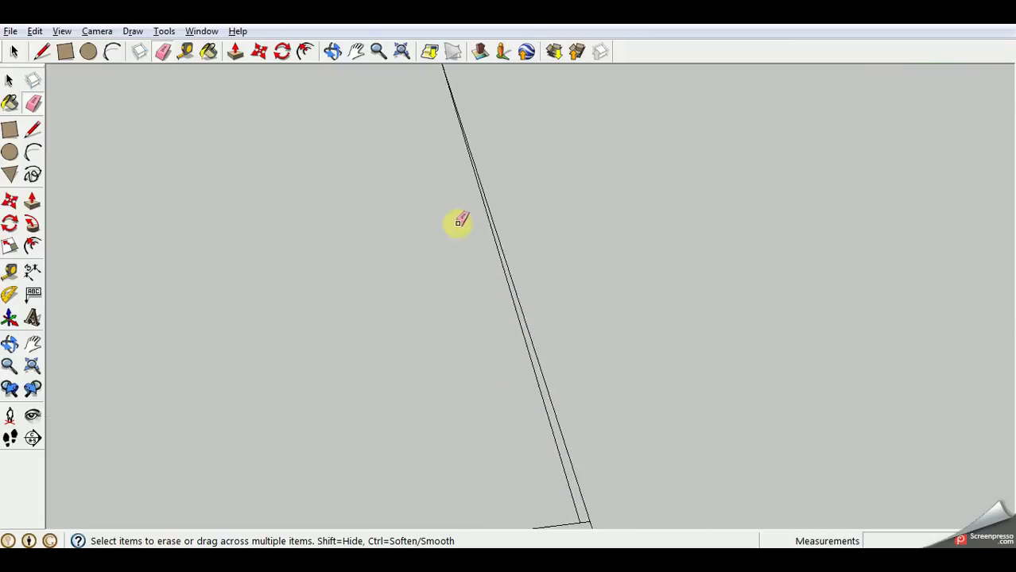
{"action": "left_click_drag", "start_coordinate": [528, 255], "coordinate": [529, 256]}
{"action": "scroll", "coordinate": [768, 287], "scroll_direction": "down", "scroll_amount": 5}
{"action": "scroll", "coordinate": [950, 219], "scroll_direction": "down", "scroll_amount": 5}
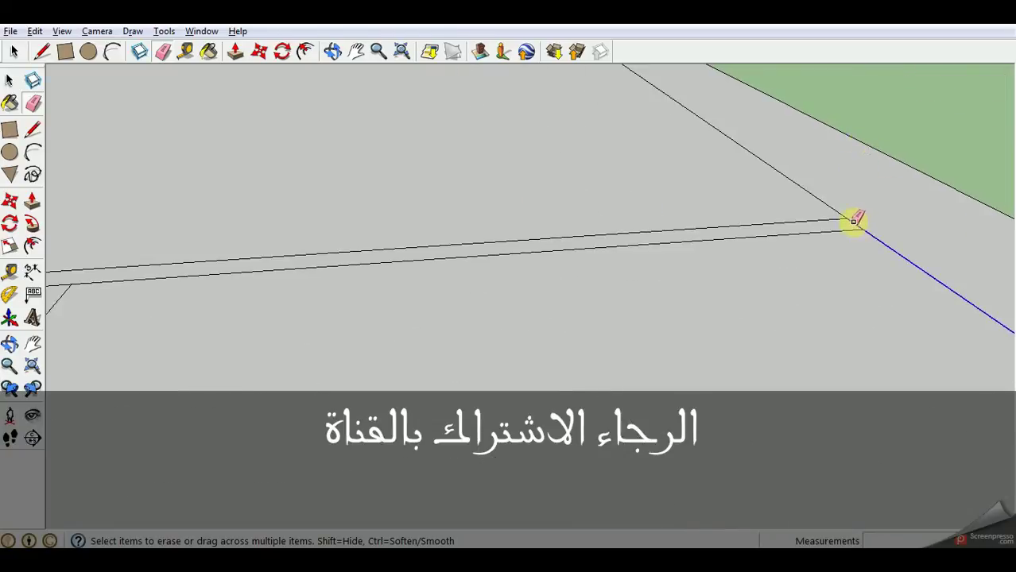
- Reconnect the end of the back cross partition's front line to the inner outline with a line about 3/16" long
{"action": "scroll", "coordinate": [853, 221], "scroll_direction": "up", "scroll_amount": 5}
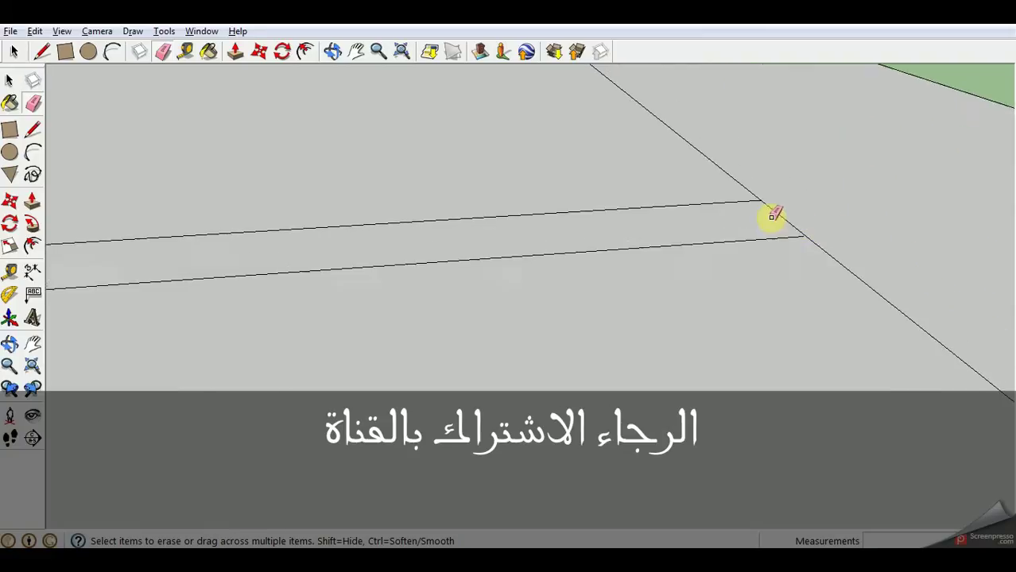
{"action": "scroll", "coordinate": [869, 265], "scroll_direction": "up", "scroll_amount": 3}
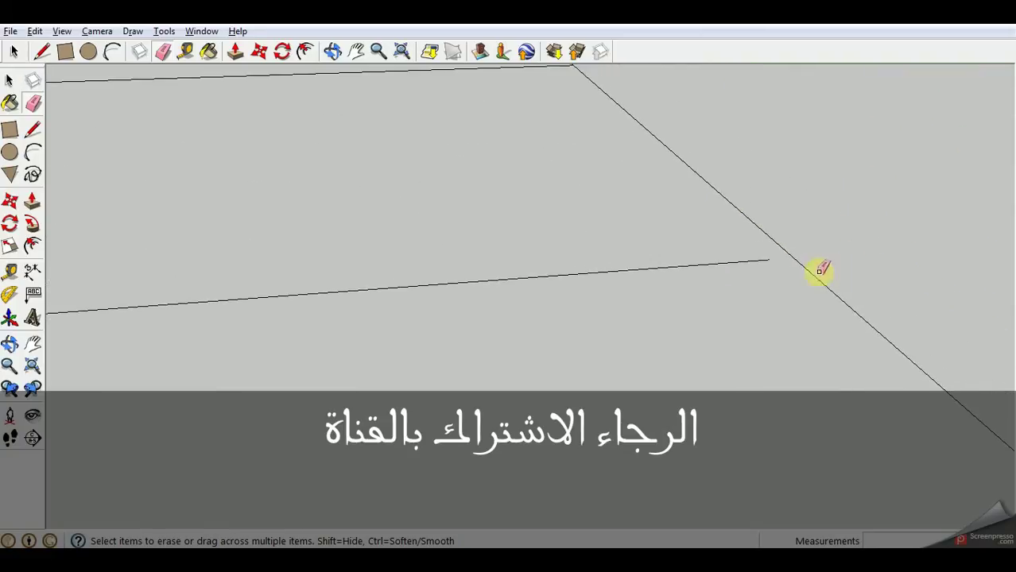
{"action": "left_click", "coordinate": [34, 130]}
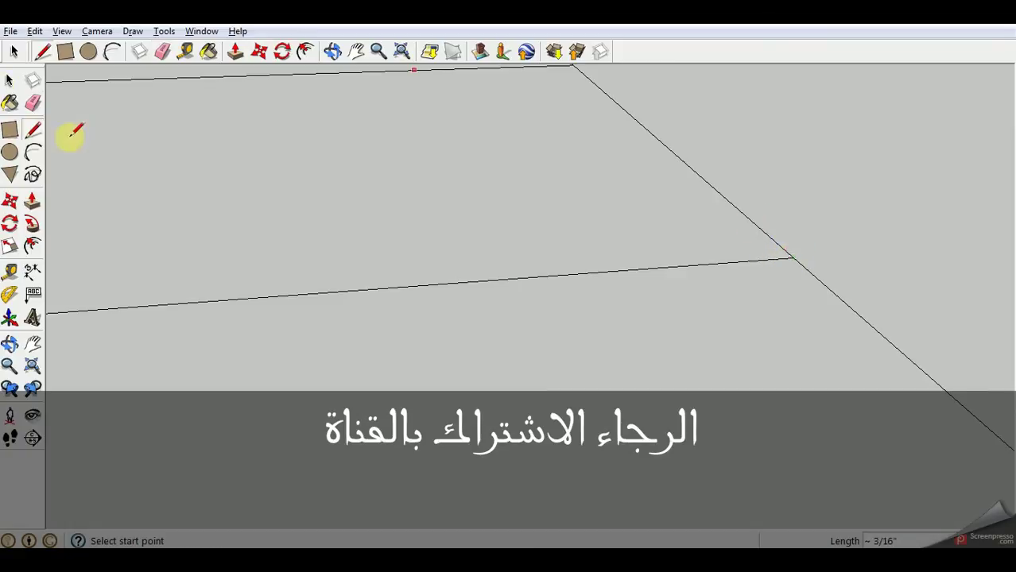
- Erase the inner outline segment between the back cross partition's two lines at its right end
{"action": "left_click", "coordinate": [31, 102]}
{"action": "left_click", "coordinate": [676, 154]}
{"action": "scroll", "coordinate": [551, 204], "scroll_direction": "down", "scroll_amount": 3}
{"action": "scroll", "coordinate": [849, 224], "scroll_direction": "down", "scroll_amount": 5}
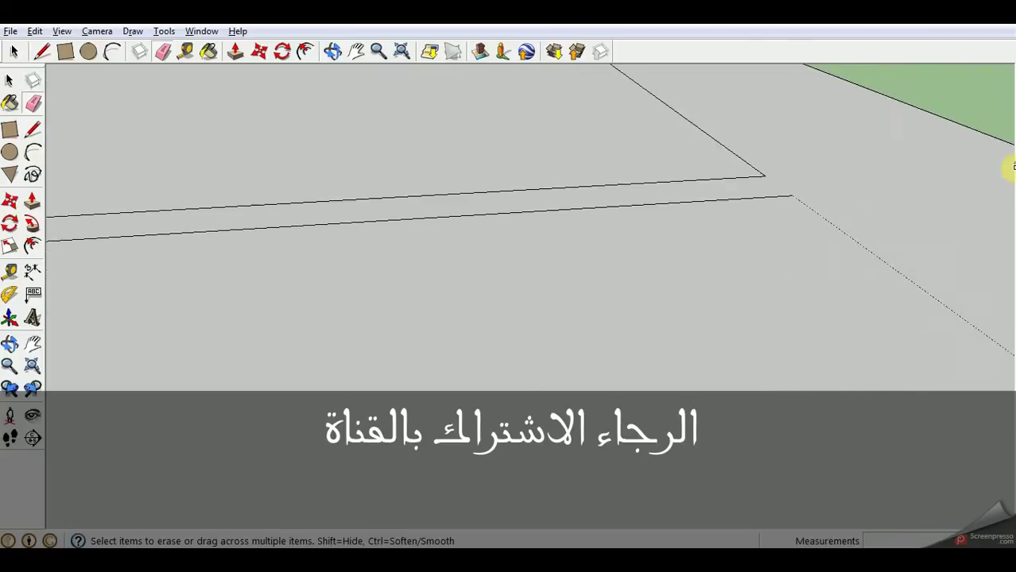
- Erase the back cross partition's front line segment between the two lines of the short partition
{"action": "left_click", "coordinate": [32, 344]}
{"action": "left_click_drag", "start_coordinate": [98, 299], "coordinate": [657, 388]}
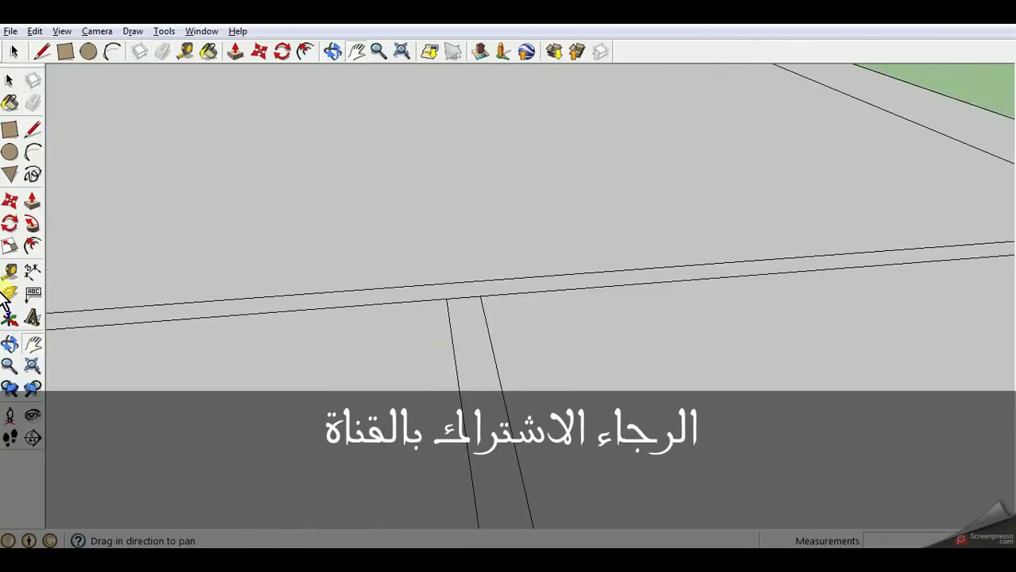
{"action": "left_click", "coordinate": [33, 103]}
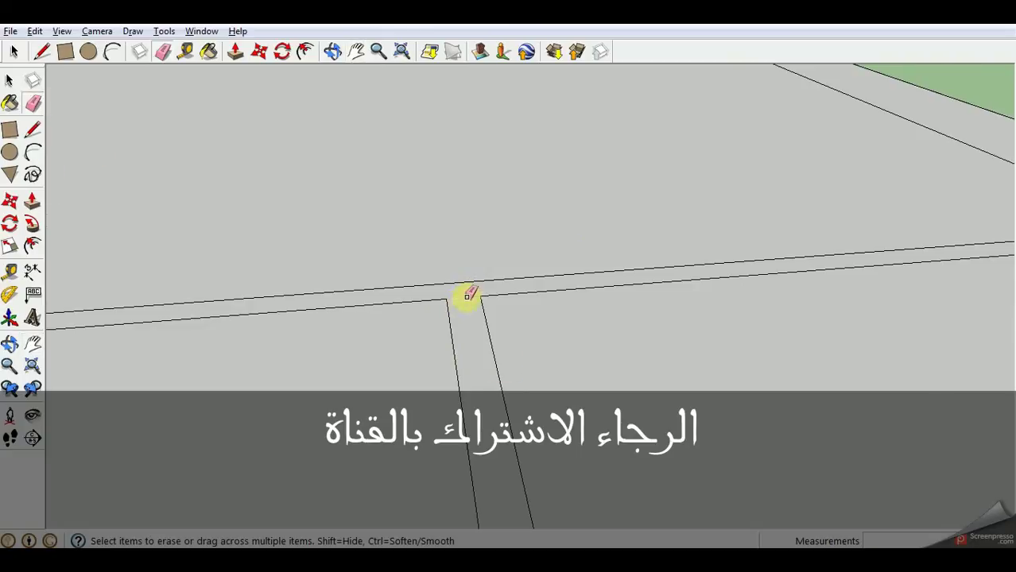
{"action": "scroll", "coordinate": [469, 294], "scroll_direction": "down", "scroll_amount": 5}
{"action": "scroll", "coordinate": [875, 217], "scroll_direction": "down", "scroll_amount": 6}
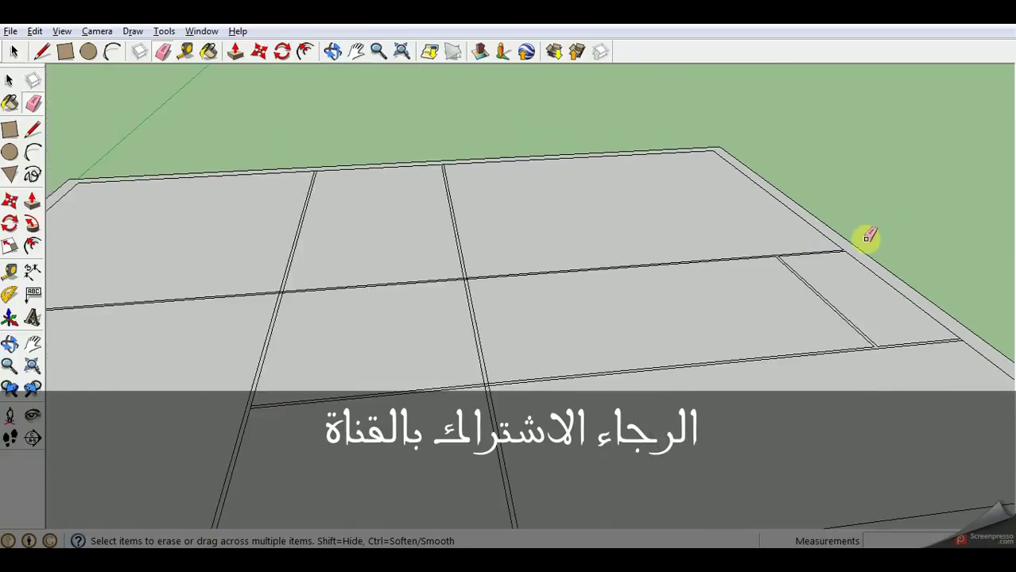
- Erase the overlapping line segments where the right long partition crosses the front cross partition
{"action": "scroll", "coordinate": [491, 389], "scroll_direction": "up", "scroll_amount": 5}
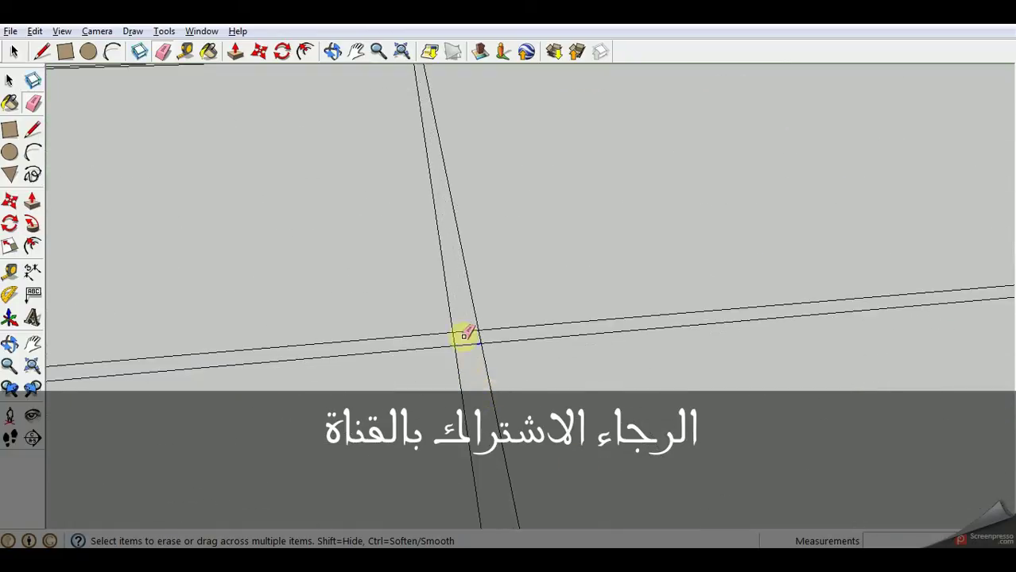
{"action": "left_click_drag", "start_coordinate": [485, 330], "coordinate": [469, 334]}
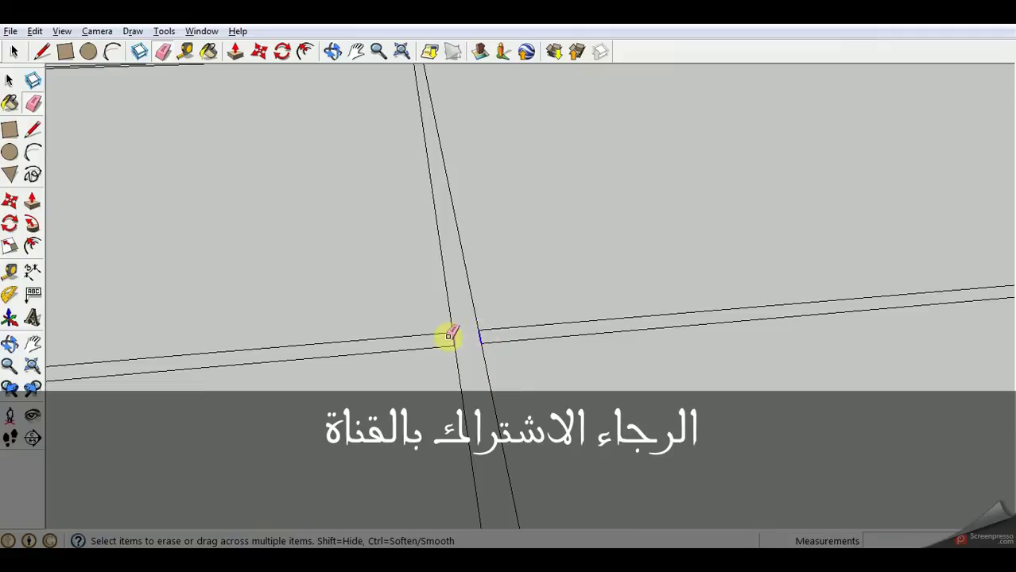
{"action": "scroll", "coordinate": [449, 337], "scroll_direction": "down", "scroll_amount": 8}
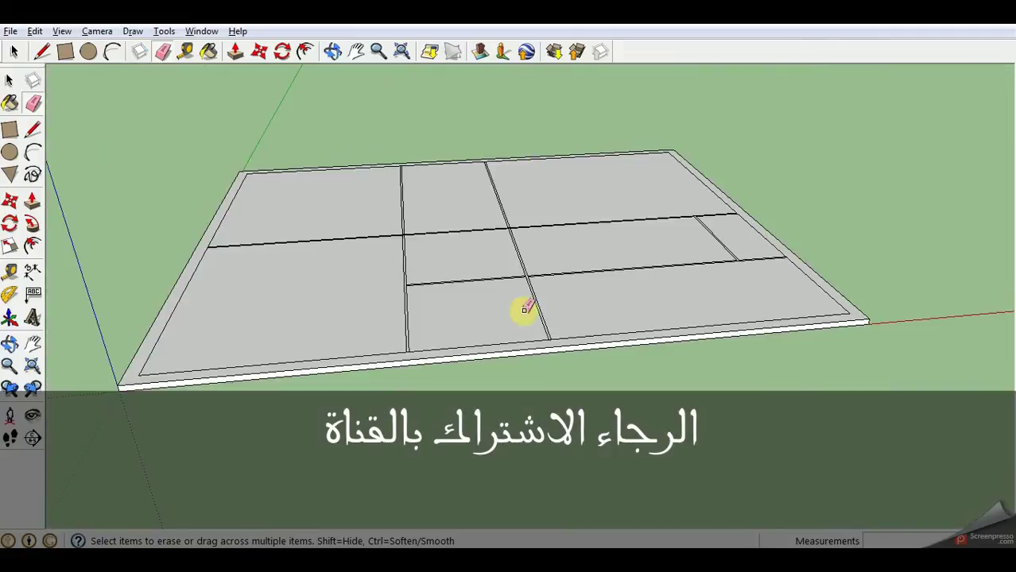
- Erase the inner outline segments at the front ends of both long partitions, undoing a mistaken erasure of the left partition's line
{"action": "scroll", "coordinate": [522, 306], "scroll_direction": "up", "scroll_amount": 6}
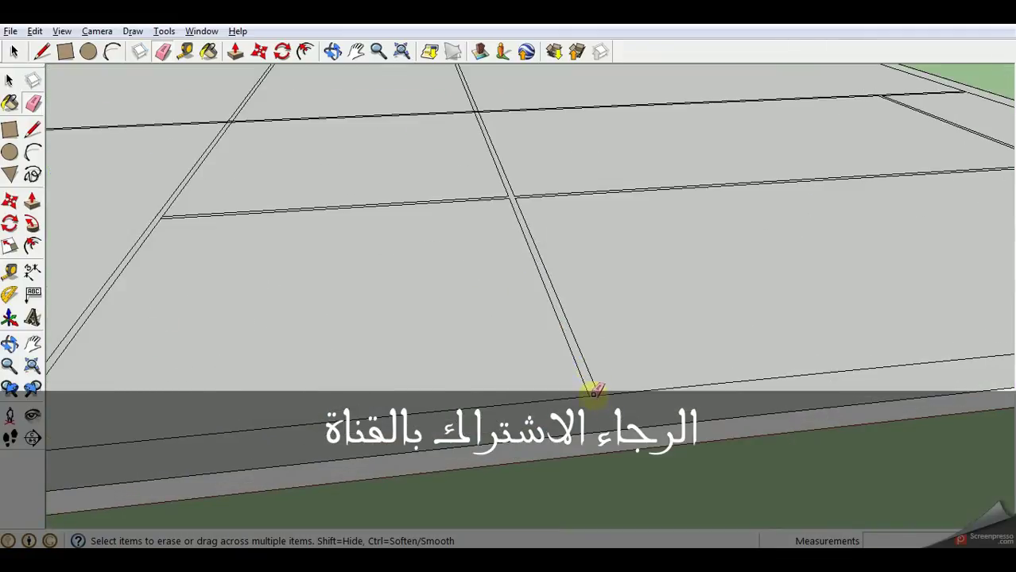
{"action": "scroll", "coordinate": [114, 393], "scroll_direction": "down", "scroll_amount": 2}
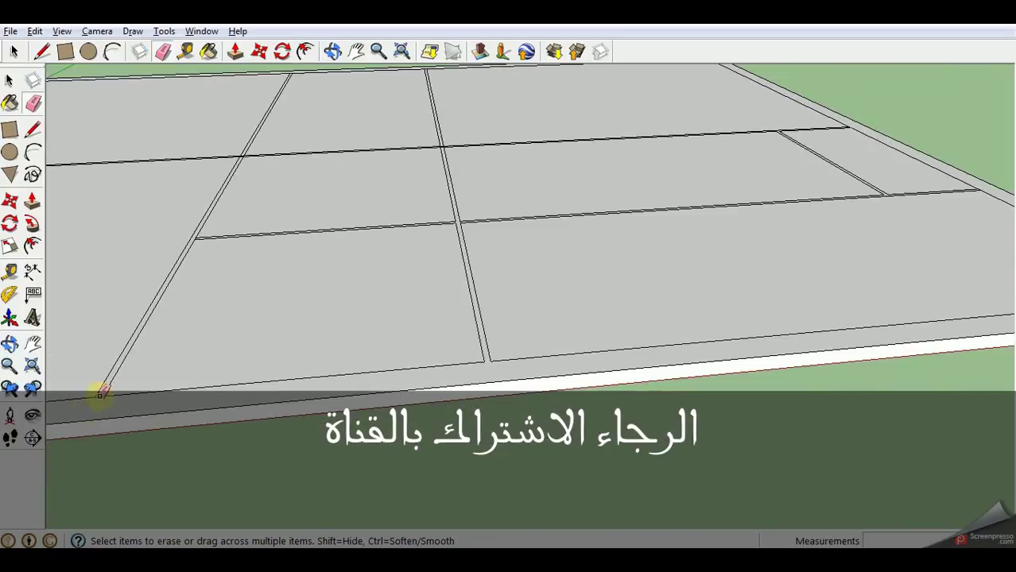
{"action": "left_click", "coordinate": [102, 394]}
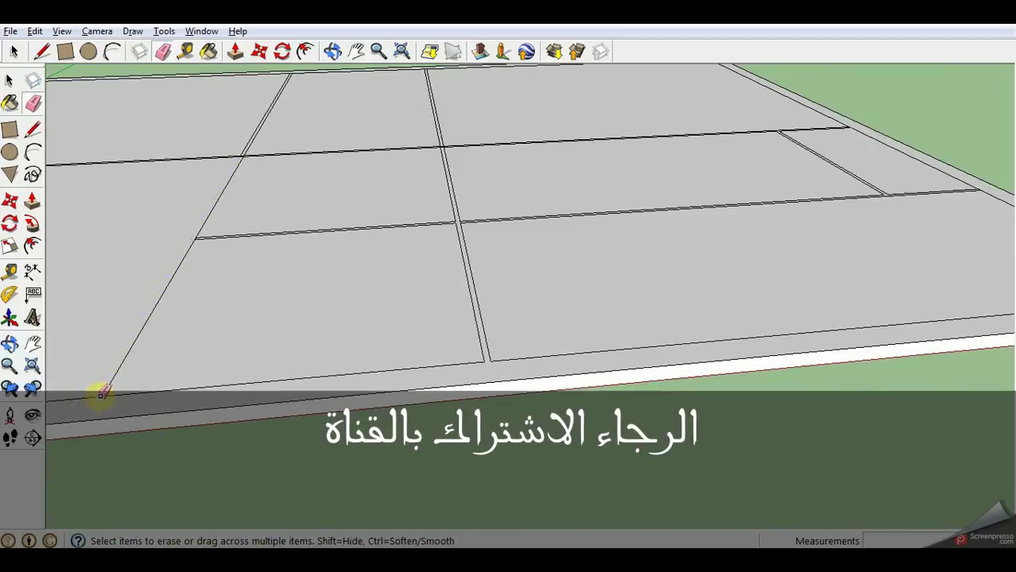
{"action": "scroll", "coordinate": [102, 387], "scroll_direction": "up", "scroll_amount": 3}
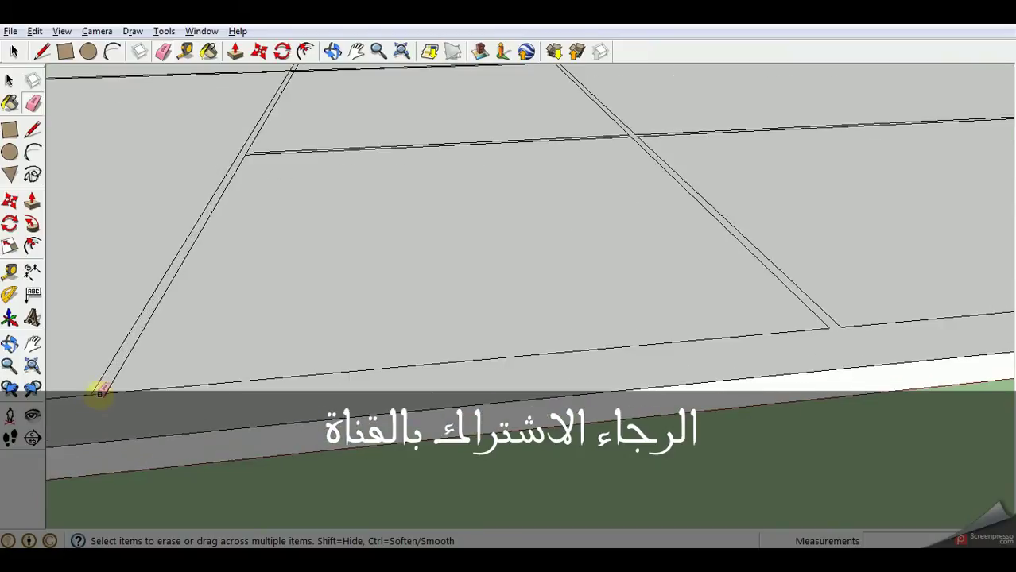
{"action": "scroll", "coordinate": [390, 152], "scroll_direction": "up", "scroll_amount": 3}
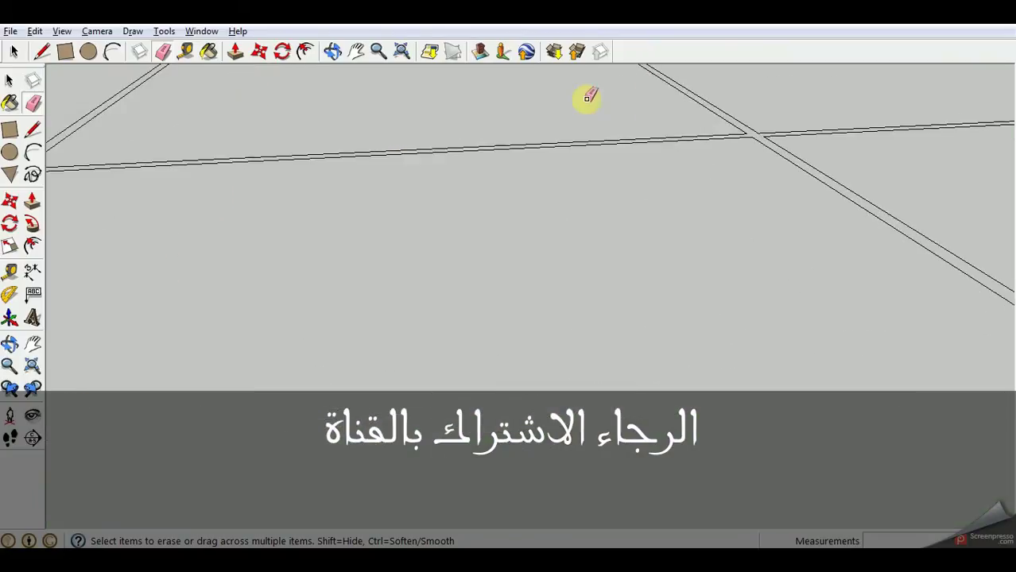
- Erase the left long partition's line segment between the two lines of the front cross partition
{"action": "scroll", "coordinate": [782, 167], "scroll_direction": "up", "scroll_amount": 2}
{"action": "scroll", "coordinate": [346, 150], "scroll_direction": "up", "scroll_amount": 3}
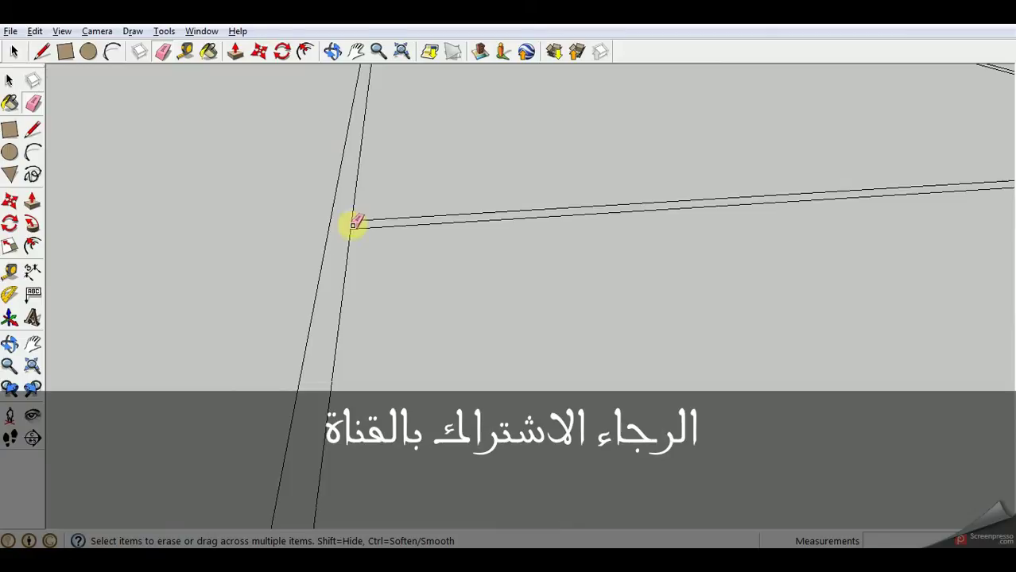
{"action": "scroll", "coordinate": [812, 132], "scroll_direction": "down", "scroll_amount": 2}
{"action": "scroll", "coordinate": [489, 322], "scroll_direction": "down", "scroll_amount": 2}
{"action": "scroll", "coordinate": [759, 163], "scroll_direction": "down", "scroll_amount": 2}
- Erase the overlapping line segments where the right long partition crosses the back cross partition
{"action": "scroll", "coordinate": [676, 119], "scroll_direction": "up", "scroll_amount": 2}
{"action": "scroll", "coordinate": [596, 277], "scroll_direction": "up", "scroll_amount": 2}
{"action": "scroll", "coordinate": [628, 246], "scroll_direction": "up", "scroll_amount": 1}
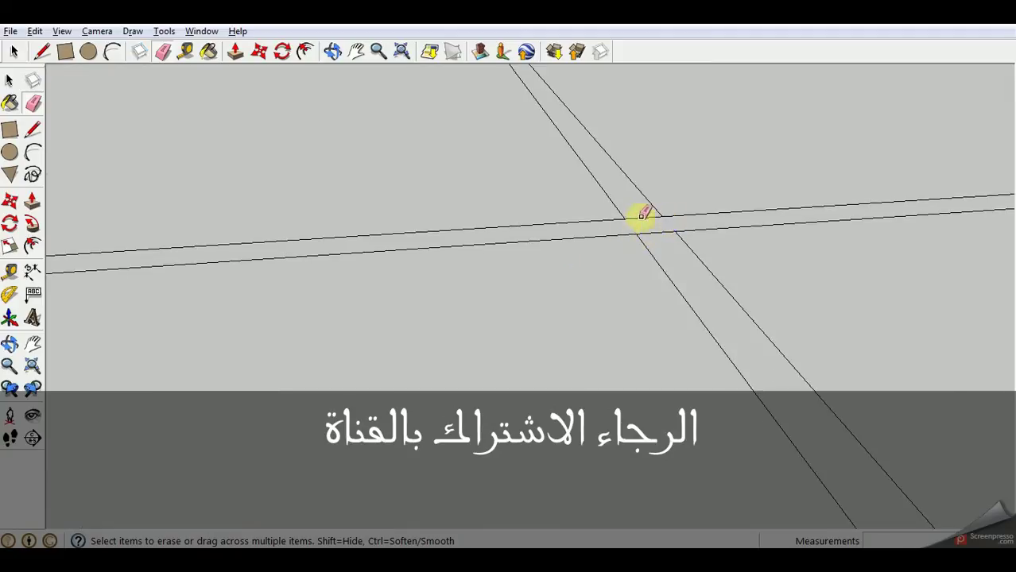
{"action": "scroll", "coordinate": [662, 268], "scroll_direction": "down", "scroll_amount": 3}
{"action": "scroll", "coordinate": [672, 266], "scroll_direction": "down", "scroll_amount": 1}
- Erase the overlapping line segments where the left long partition crosses the back cross partition
{"action": "scroll", "coordinate": [195, 292], "scroll_direction": "up", "scroll_amount": 1}
{"action": "scroll", "coordinate": [208, 290], "scroll_direction": "up", "scroll_amount": 3}
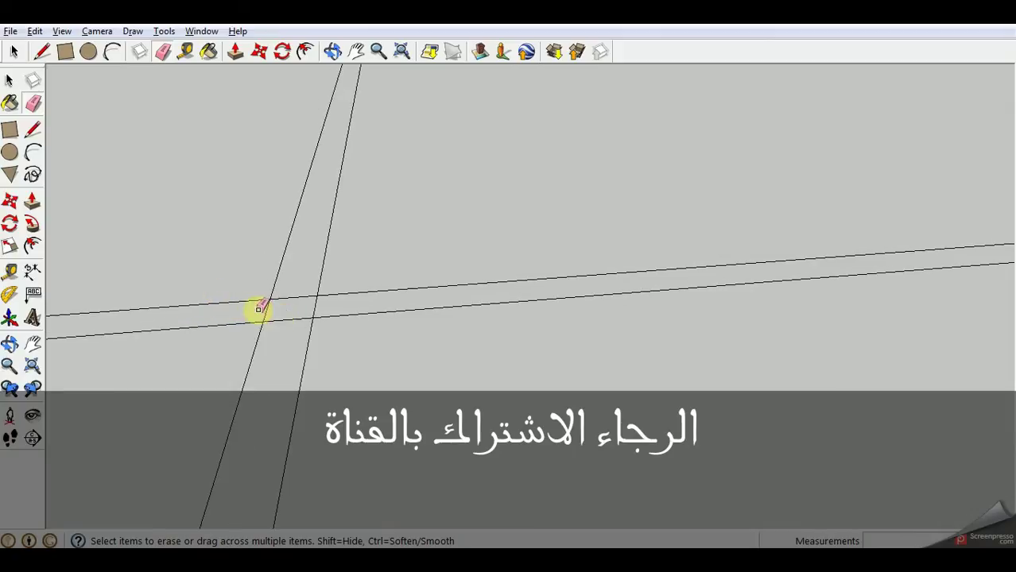
{"action": "mouse_move", "coordinate": [313, 308]}
{"action": "left_mouse_down"}
{"action": "mouse_move", "coordinate": [295, 286]}
{"action": "mouse_move", "coordinate": [291, 333]}
{"action": "left_mouse_up"}
{"action": "scroll", "coordinate": [486, 271], "scroll_direction": "down", "scroll_amount": 2}
{"action": "scroll", "coordinate": [489, 279], "scroll_direction": "down", "scroll_amount": 5}
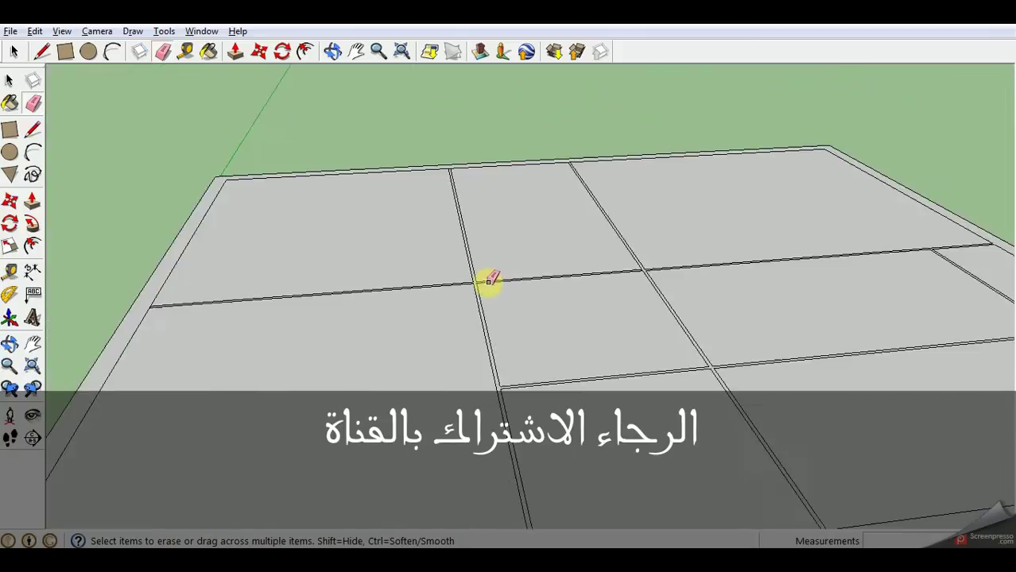
- Erase the inner outline segment between the back cross partition's two lines at its left end
{"action": "scroll", "coordinate": [216, 446], "scroll_direction": "up", "scroll_amount": 1}
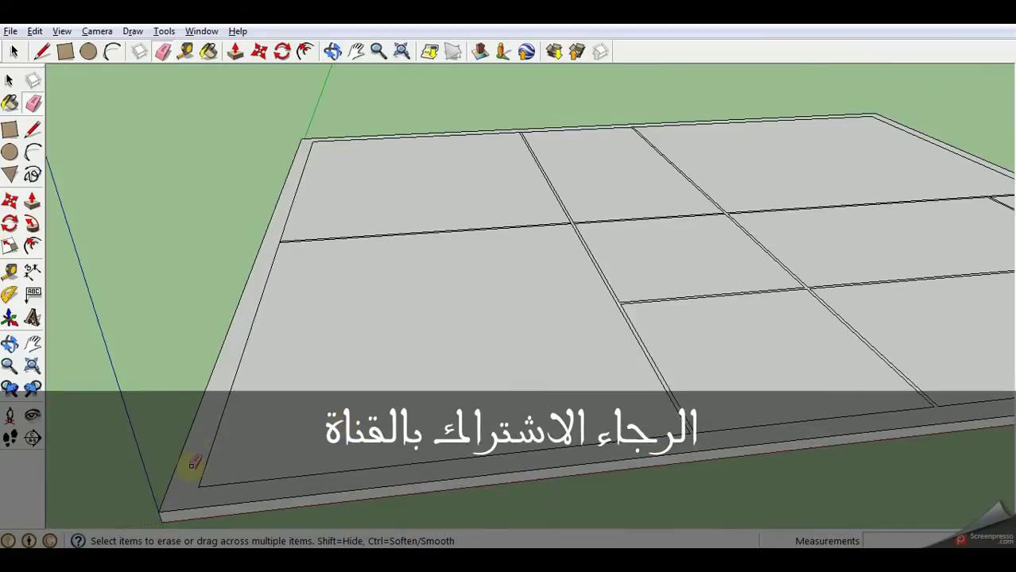
{"action": "scroll", "coordinate": [185, 405], "scroll_direction": "up", "scroll_amount": 1}
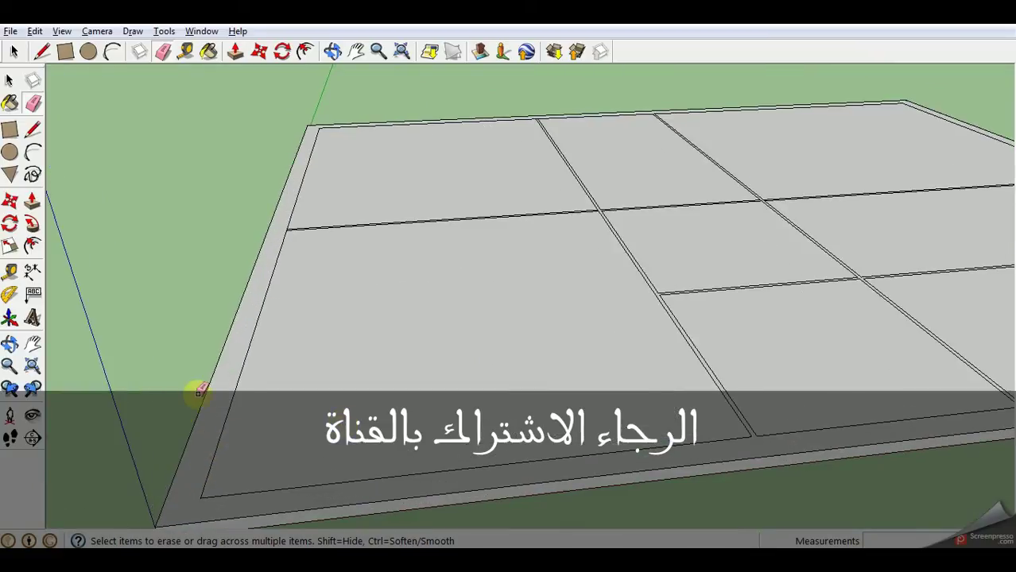
{"action": "scroll", "coordinate": [205, 286], "scroll_direction": "up", "scroll_amount": 1}
{"action": "scroll", "coordinate": [323, 167], "scroll_direction": "up", "scroll_amount": 1}
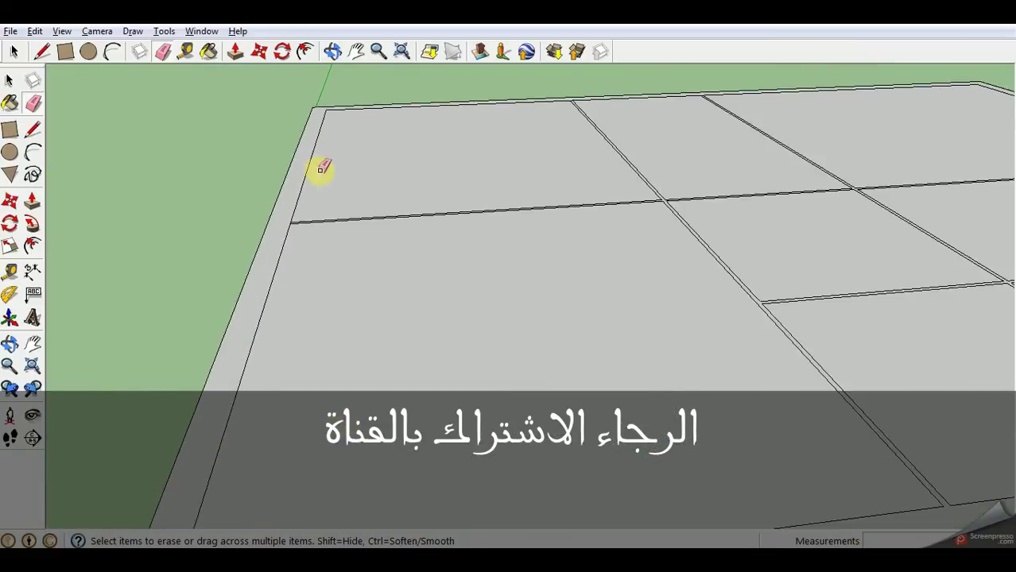
{"action": "scroll", "coordinate": [314, 232], "scroll_direction": "up", "scroll_amount": 2}
{"action": "scroll", "coordinate": [279, 209], "scroll_direction": "up", "scroll_amount": 2}
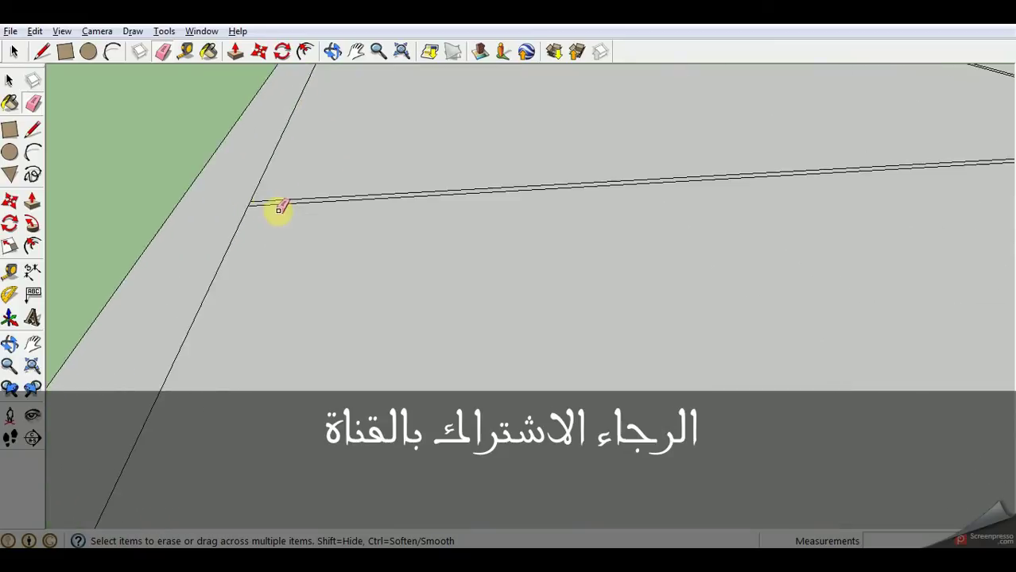
{"action": "scroll", "coordinate": [626, 186], "scroll_direction": "down", "scroll_amount": 2}
{"action": "scroll", "coordinate": [463, 162], "scroll_direction": "down", "scroll_amount": 1}
{"action": "scroll", "coordinate": [165, 149], "scroll_direction": "down", "scroll_amount": 3}
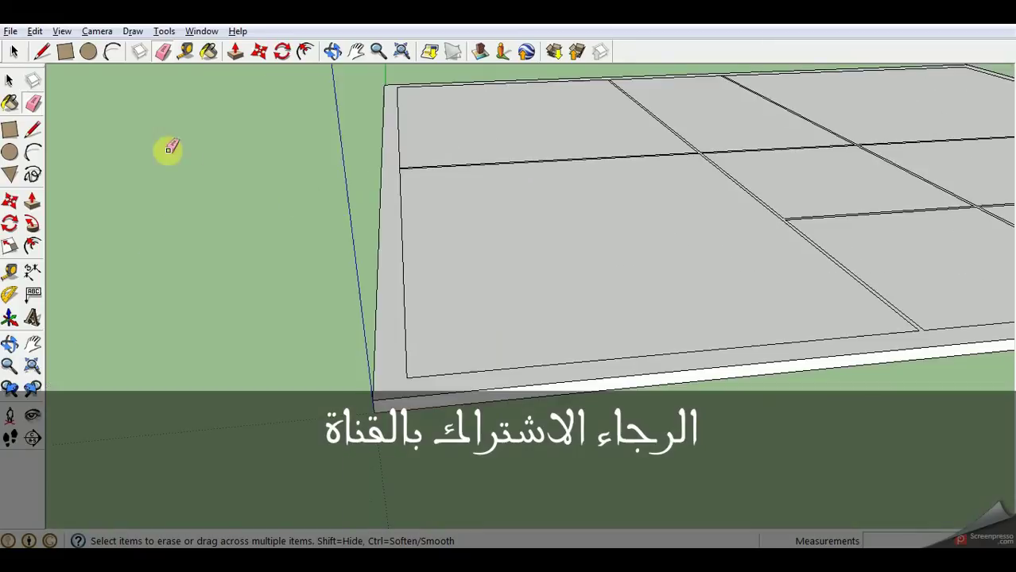
- Erase the inner outline segments at the back ends of the two long partitions
{"action": "scroll", "coordinate": [901, 109], "scroll_direction": "up", "scroll_amount": 2}
{"action": "scroll", "coordinate": [798, 131], "scroll_direction": "up", "scroll_amount": 1}
{"action": "scroll", "coordinate": [561, 176], "scroll_direction": "up", "scroll_amount": 1}
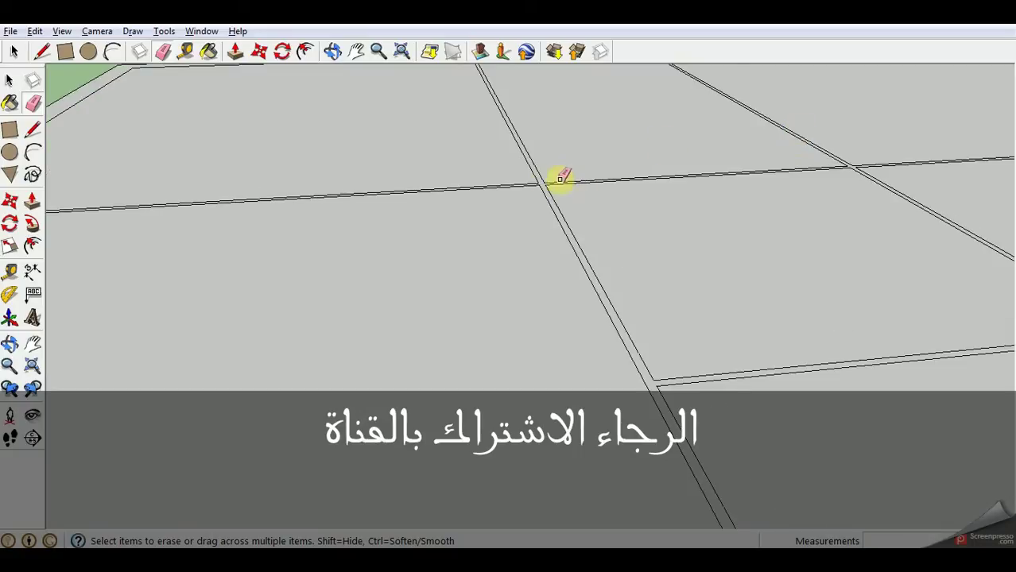
{"action": "scroll", "coordinate": [485, 153], "scroll_direction": "down", "scroll_amount": 3}
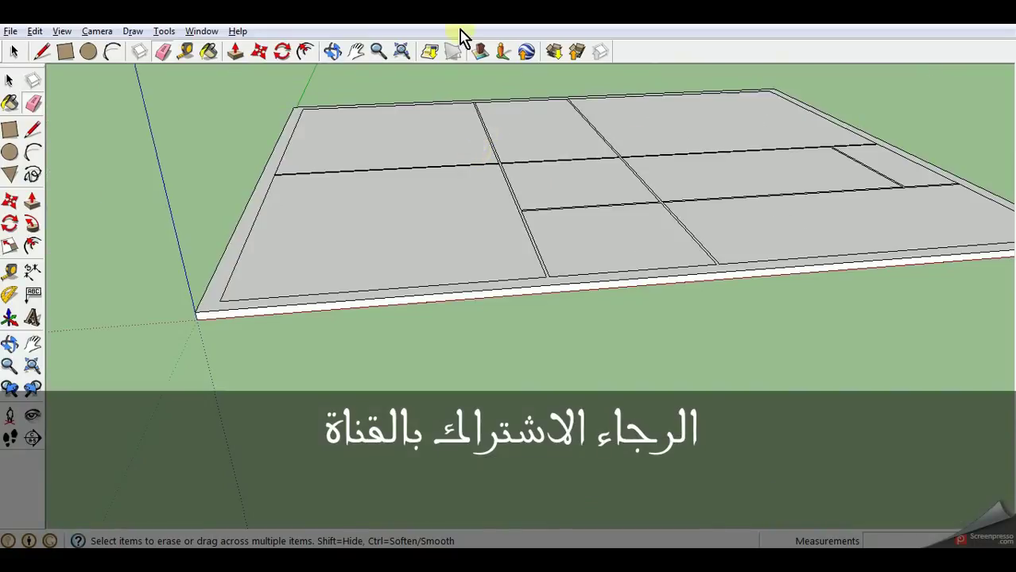
{"action": "scroll", "coordinate": [657, 140], "scroll_direction": "up", "scroll_amount": 3}
{"action": "scroll", "coordinate": [593, 229], "scroll_direction": "down", "scroll_amount": 4}
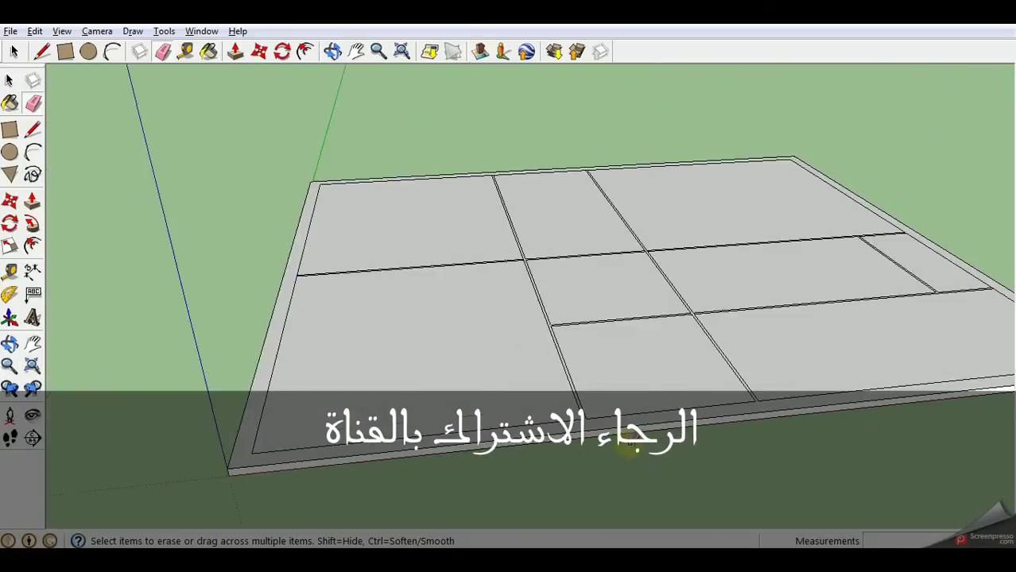
{"action": "scroll", "coordinate": [582, 152], "scroll_direction": "up", "scroll_amount": 5}
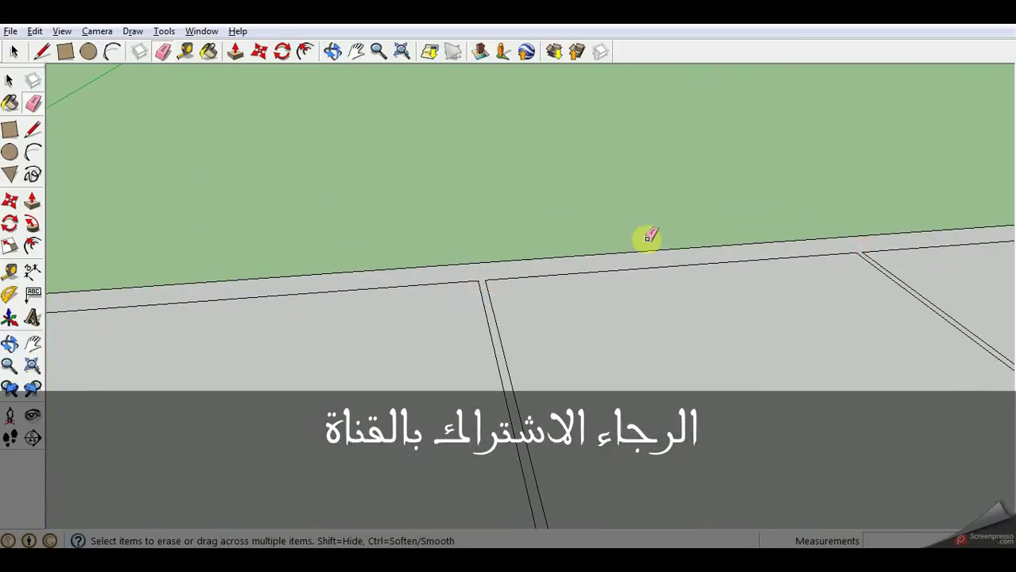
{"action": "scroll", "coordinate": [129, 234], "scroll_direction": "down", "scroll_amount": 4}
{"action": "scroll", "coordinate": [178, 215], "scroll_direction": "down", "scroll_amount": 1}
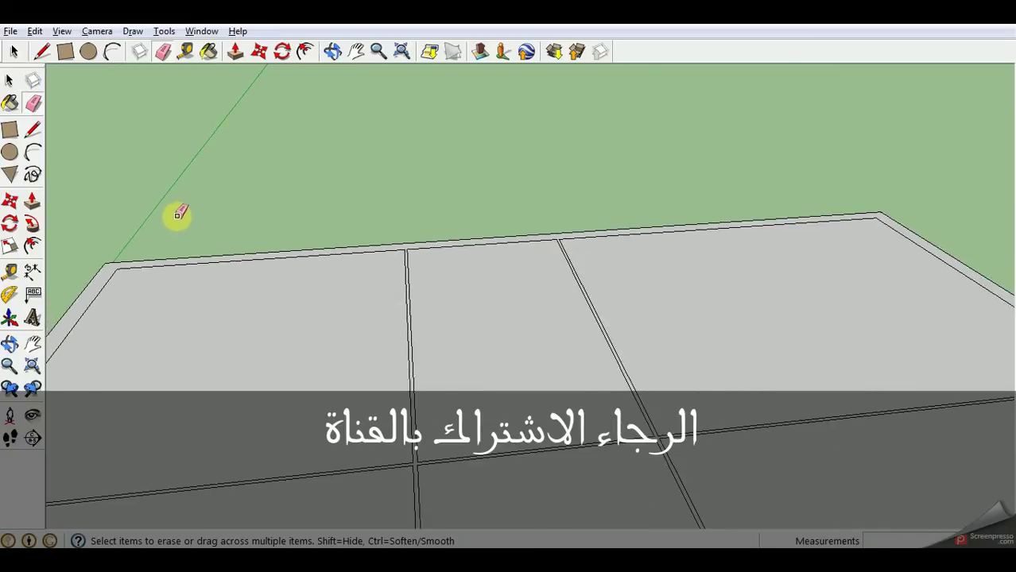
- Push/Pull the joined border and partition face up about 21' 2 13/16" to form the walls
{"action": "scroll", "coordinate": [178, 214], "scroll_direction": "down", "scroll_amount": 4}
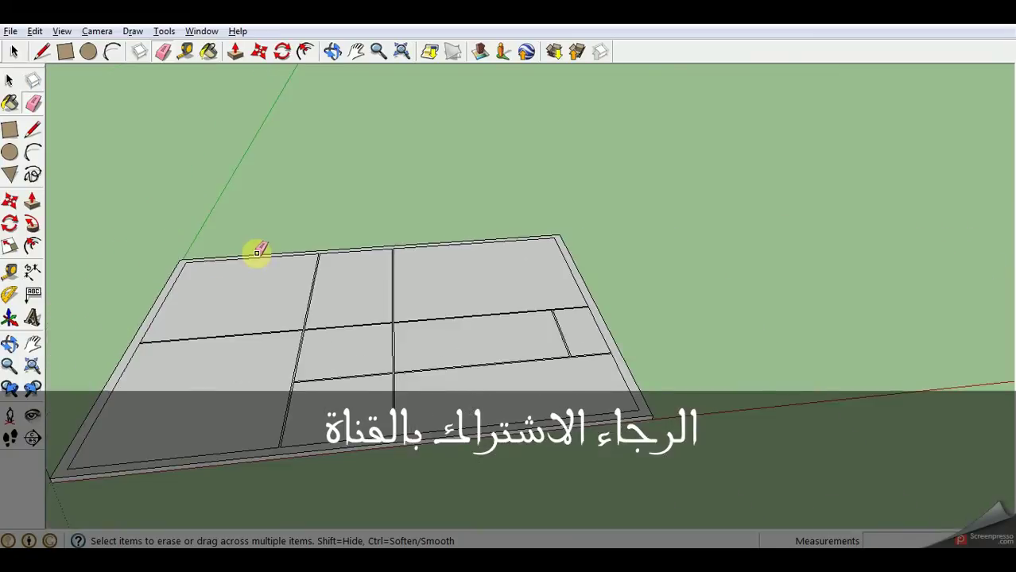
{"action": "scroll", "coordinate": [84, 352], "scroll_direction": "up", "scroll_amount": 2}
{"action": "scroll", "coordinate": [821, 231], "scroll_direction": "up", "scroll_amount": 3}
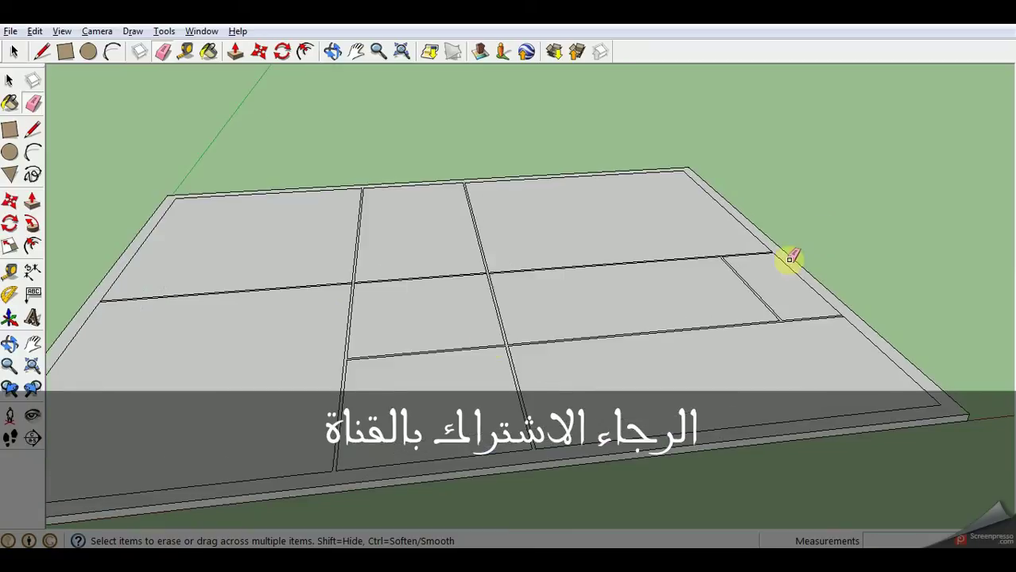
{"action": "left_click", "coordinate": [34, 205]}
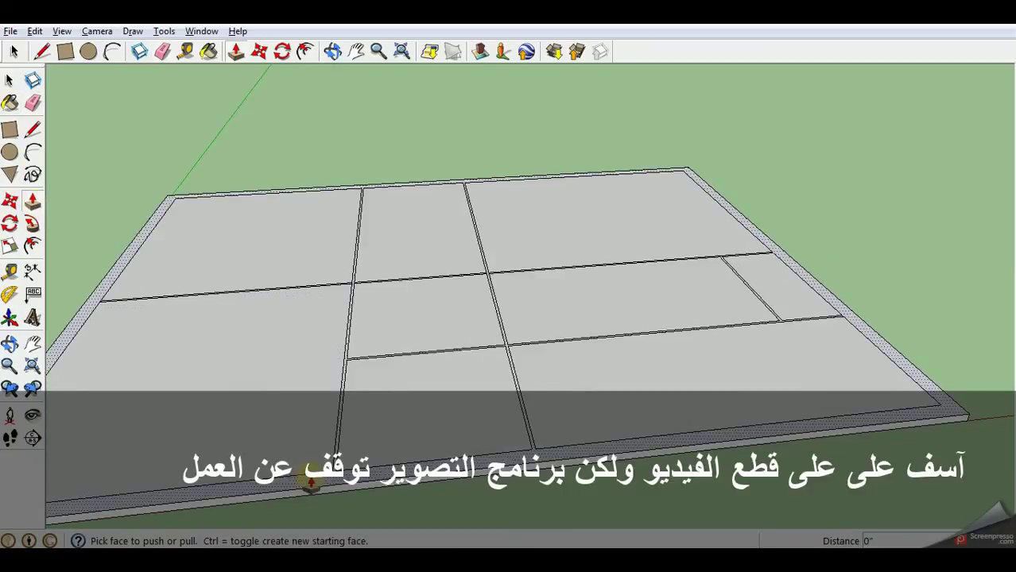
{"action": "left_click_drag", "start_coordinate": [318, 481], "coordinate": [314, 382]}
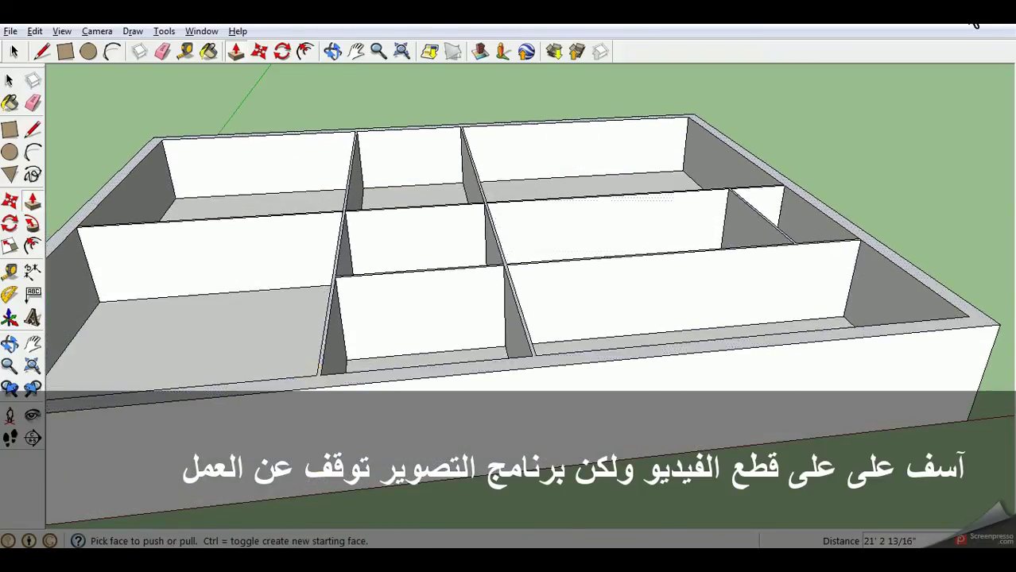
{"action": "scroll", "coordinate": [760, 420], "scroll_direction": "down", "scroll_amount": 4}
{"action": "scroll", "coordinate": [664, 459], "scroll_direction": "down", "scroll_amount": 2}
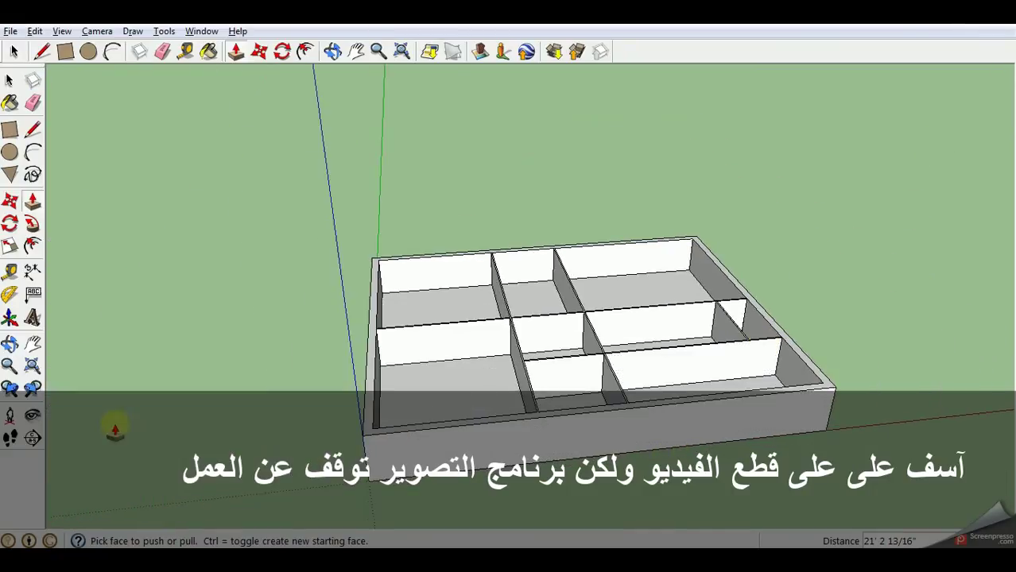
{"action": "left_click", "coordinate": [9, 344]}
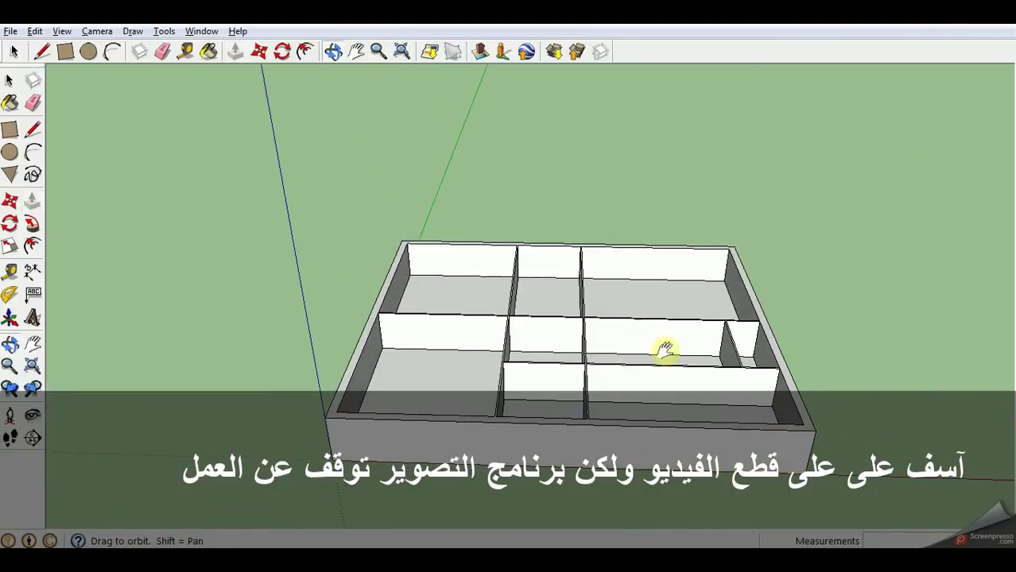
{"action": "scroll", "coordinate": [500, 272], "scroll_direction": "up", "scroll_amount": 3}
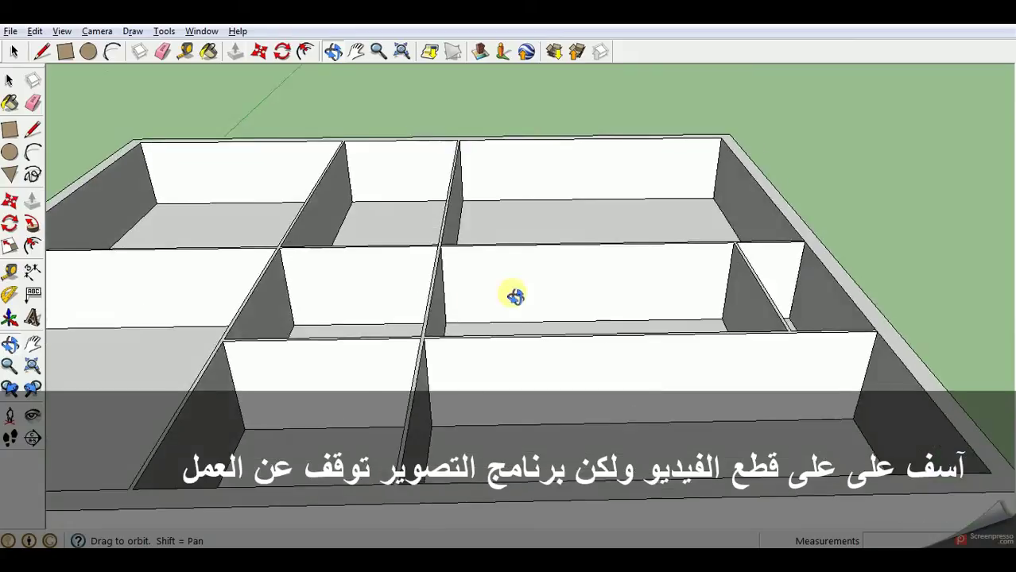